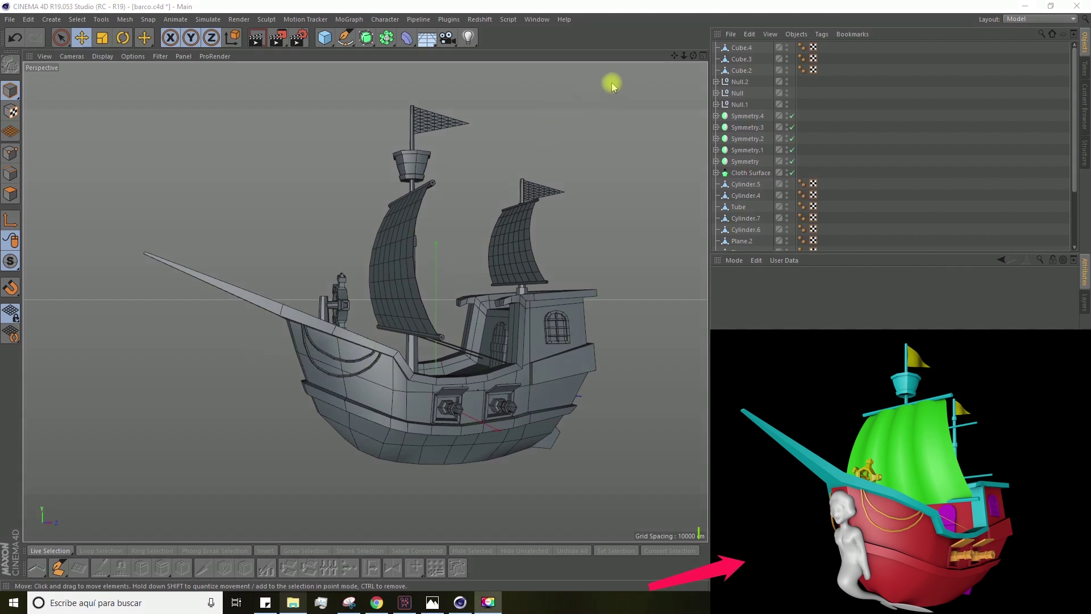
Step: Add a cube in front of the ship's bow in the Right view and make it editable
{"action": "left_click", "coordinate": [704, 56]}
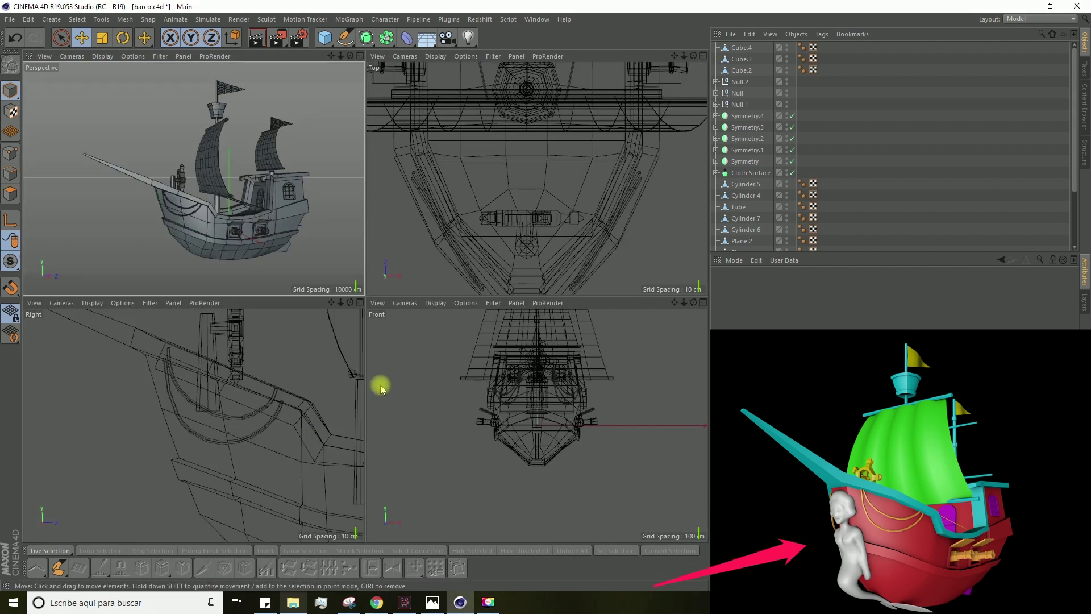
{"action": "left_click", "coordinate": [358, 305]}
{"action": "scroll", "coordinate": [413, 384], "scroll_direction": "down", "scroll_amount": 5}
{"action": "middle_click_drag", "start_coordinate": [467, 336], "coordinate": [358, 267], "text": "alt"}
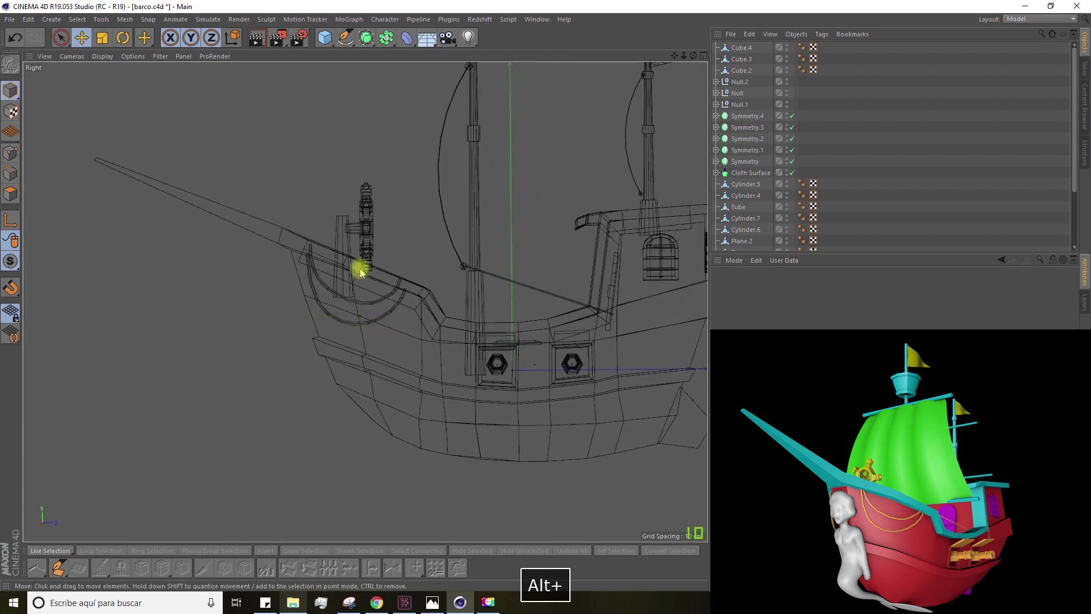
{"action": "left_click", "coordinate": [324, 38]}
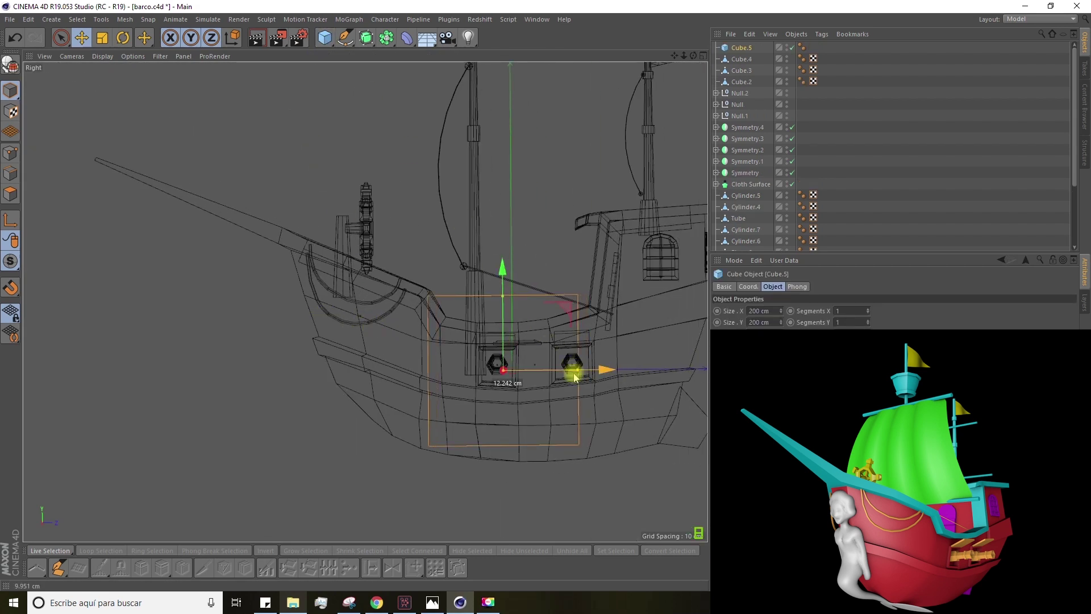
{"action": "left_click_drag", "start_coordinate": [572, 366], "coordinate": [341, 353]}
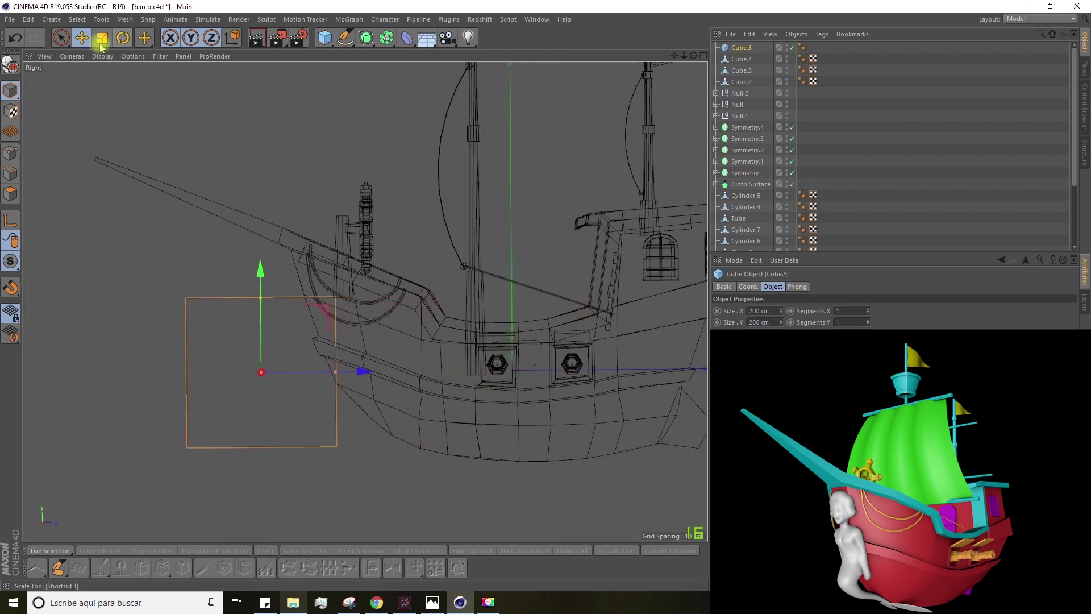
{"action": "left_click", "coordinate": [11, 62]}
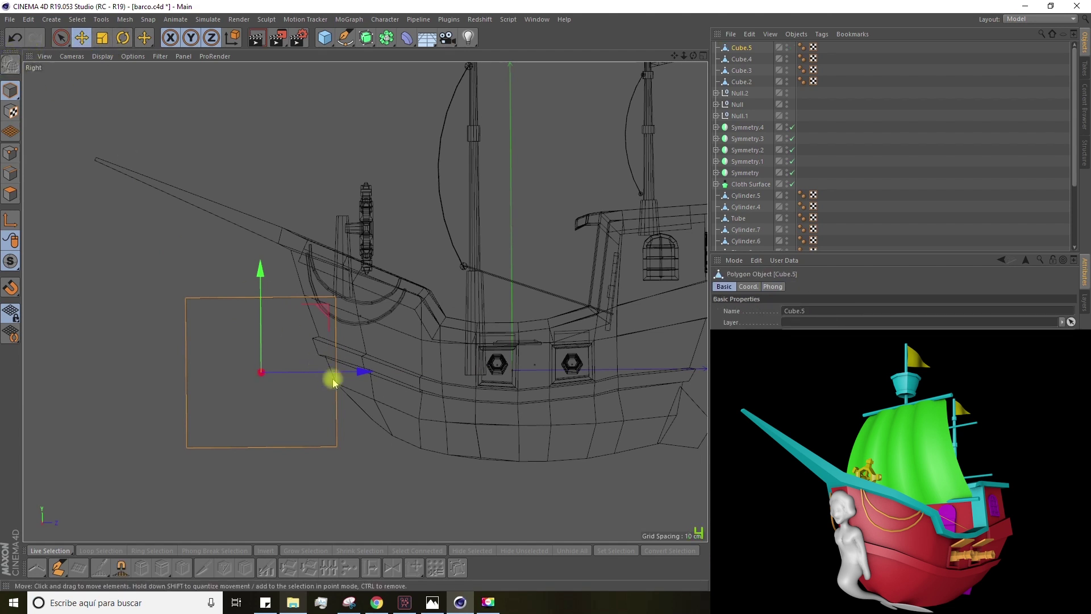
Step: Narrow the cube along its Z axis and tilt it to rest against the slope of the bow
{"action": "key", "text": "t"}
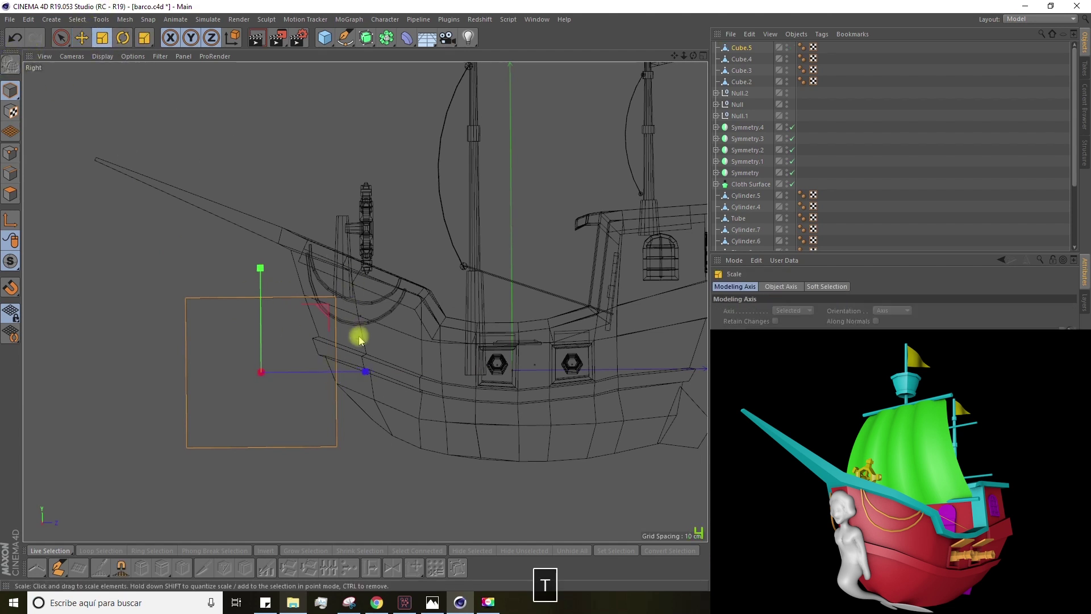
{"action": "left_click_drag", "start_coordinate": [364, 373], "coordinate": [312, 375]}
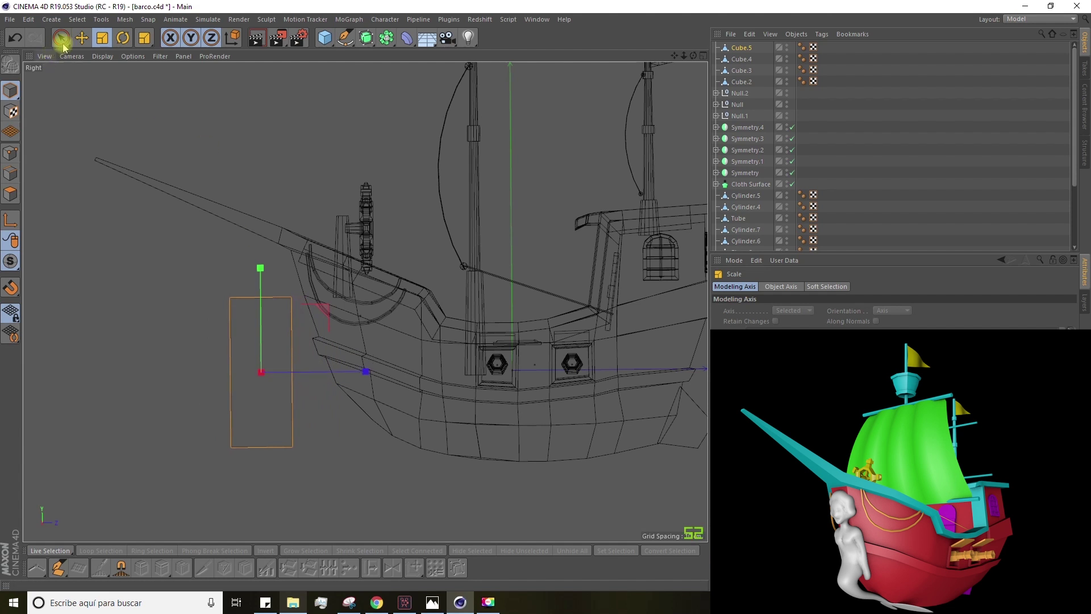
{"action": "left_click", "coordinate": [122, 38]}
{"action": "left_click_drag", "start_coordinate": [214, 331], "coordinate": [192, 343]}
{"action": "left_click", "coordinate": [81, 38]}
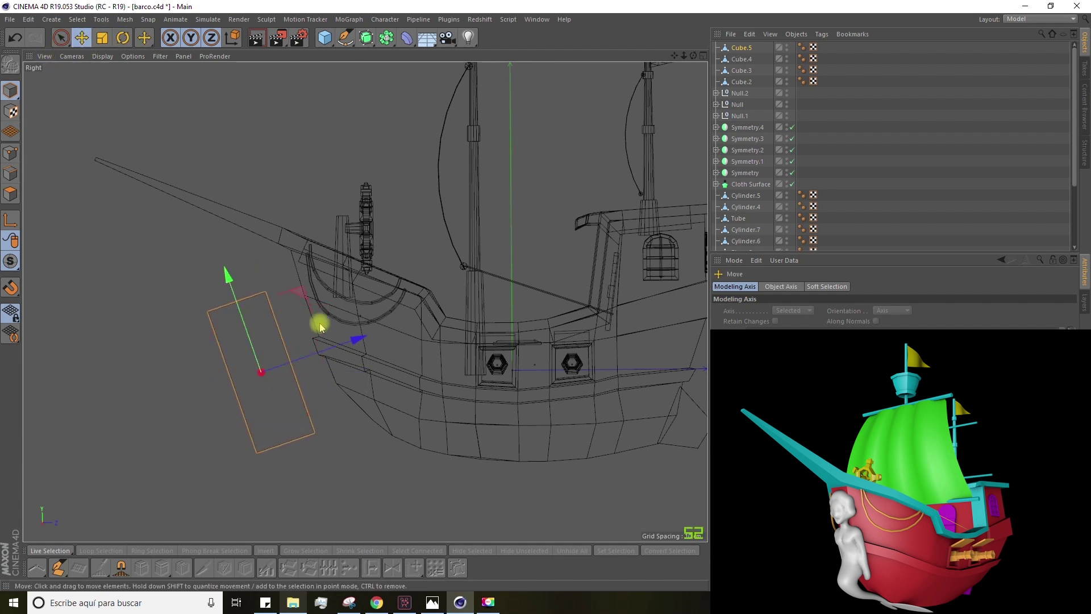
{"action": "left_click_drag", "start_coordinate": [353, 338], "coordinate": [386, 328]}
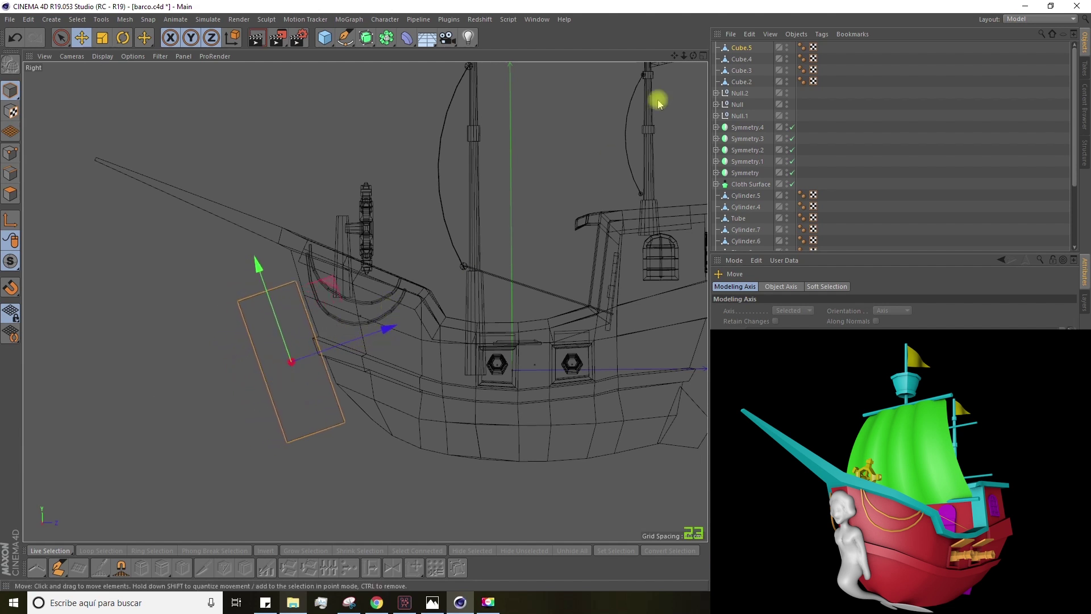
Step: Scale the tilted cube along X into a slab about 25 cm wide, centred on the bow
{"action": "left_click", "coordinate": [698, 57]}
{"action": "mouse_move", "coordinate": [341, 238]}
{"action": "left_mouse_down", "text": "alt"}
{"action": "mouse_move", "coordinate": [287, 244]}
{"action": "mouse_move", "coordinate": [346, 243]}
{"action": "left_mouse_up", "text": "alt"}
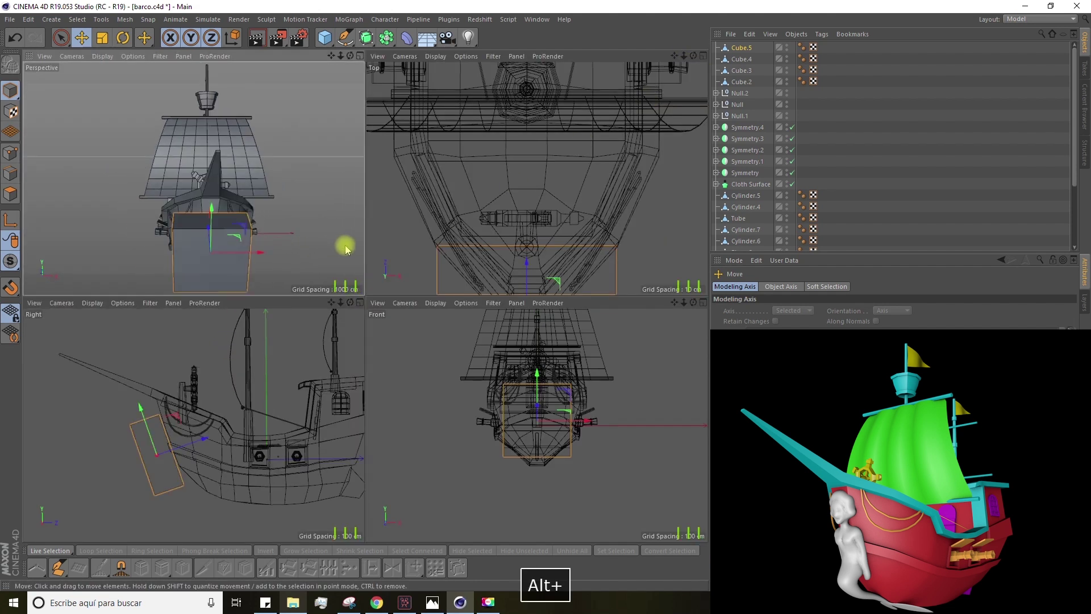
{"action": "key", "text": "t"}
{"action": "left_click_drag", "start_coordinate": [263, 256], "coordinate": [221, 263]}
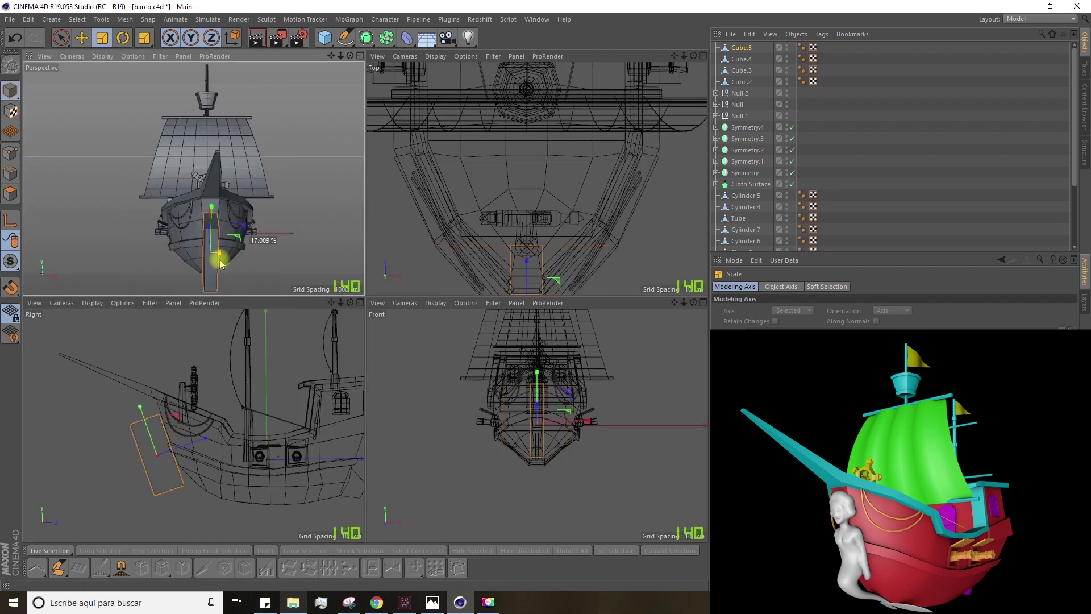
{"action": "left_click", "coordinate": [359, 55]}
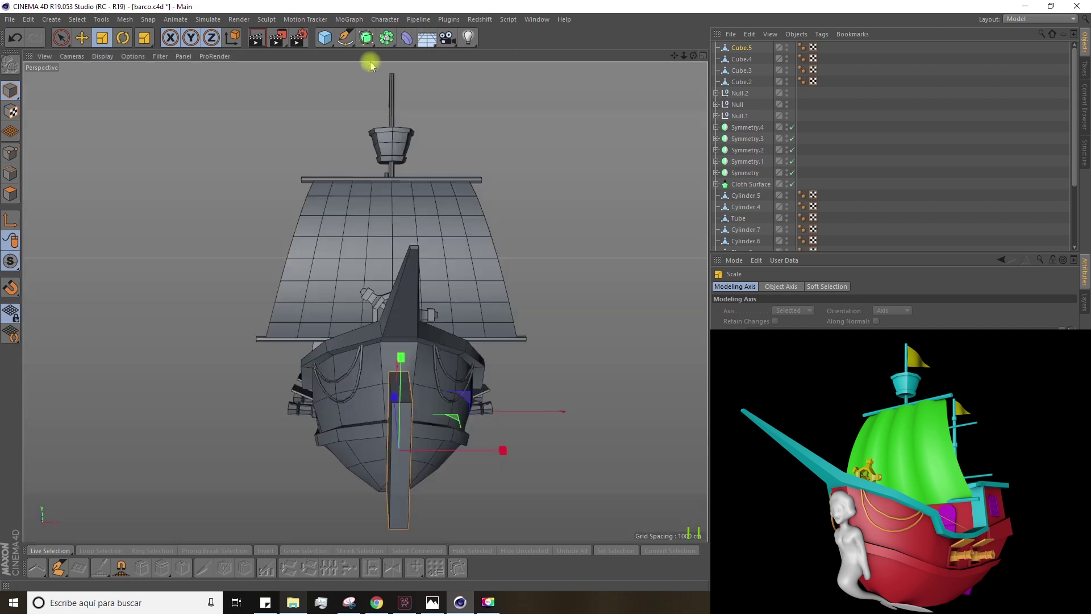
{"action": "left_click_drag", "start_coordinate": [575, 250], "coordinate": [521, 195], "text": "alt"}
{"action": "left_click", "coordinate": [702, 56]}
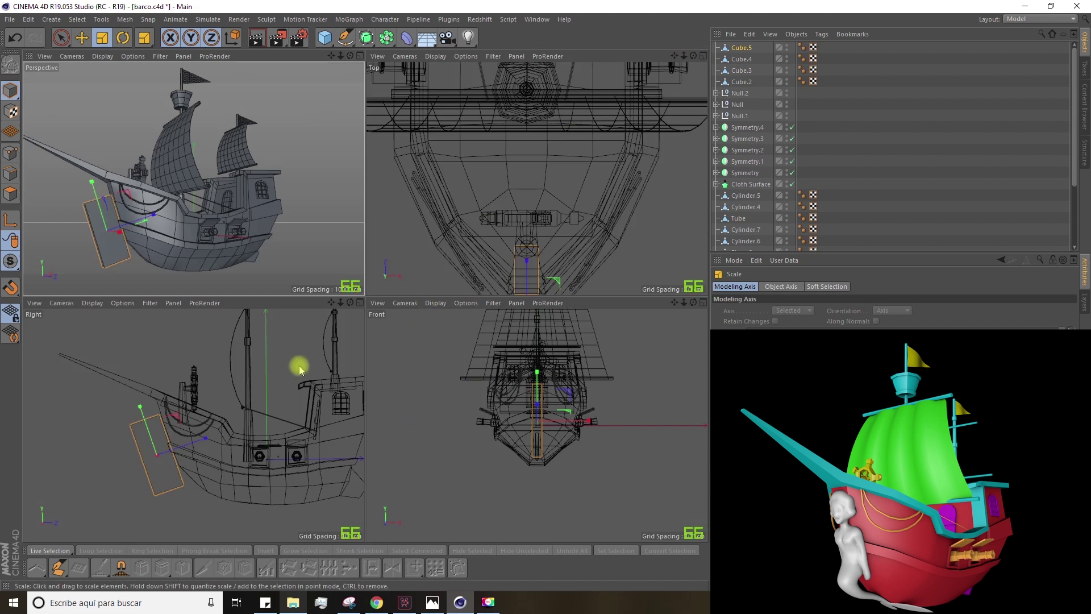
Step: Divide the slab along its length with four loop cuts in the Right view
{"action": "left_click", "coordinate": [360, 303]}
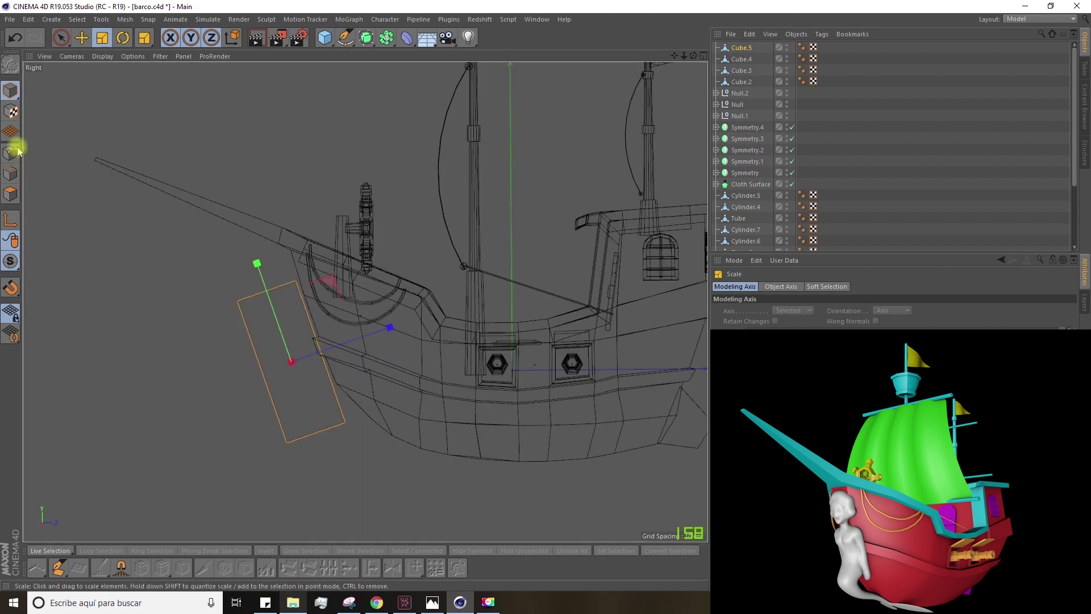
{"action": "left_click", "coordinate": [10, 194]}
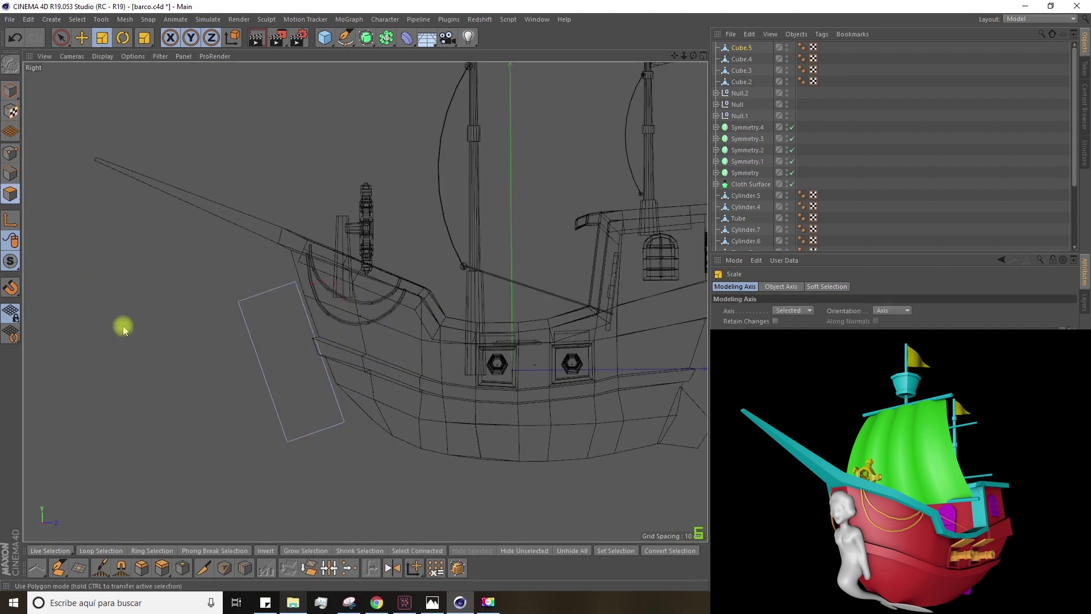
{"action": "left_click", "coordinate": [244, 568]}
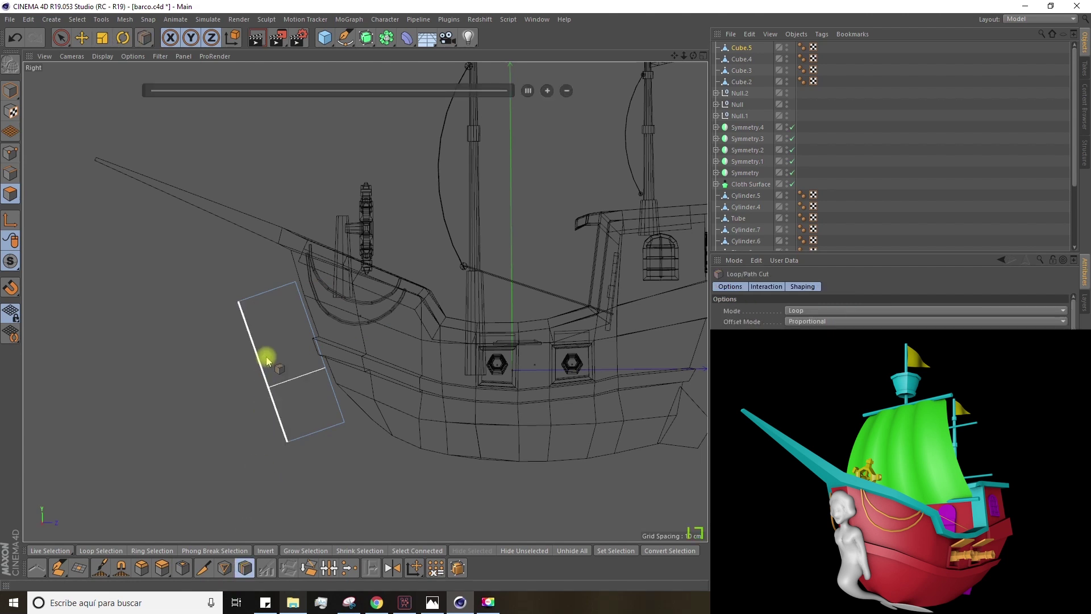
{"action": "left_click", "coordinate": [251, 329]}
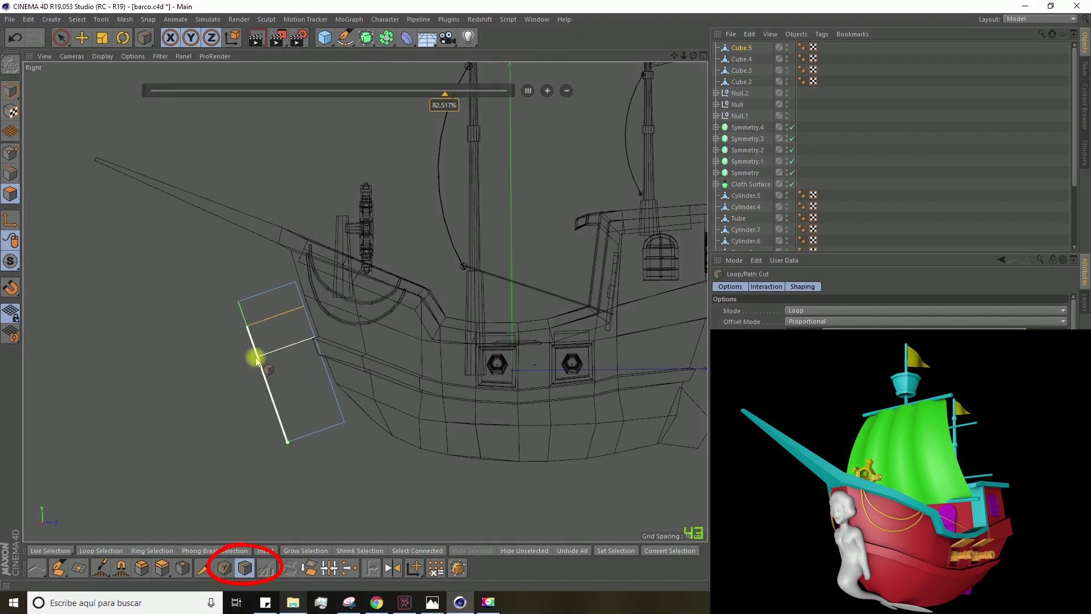
{"action": "key", "text": "ctrl+z"}
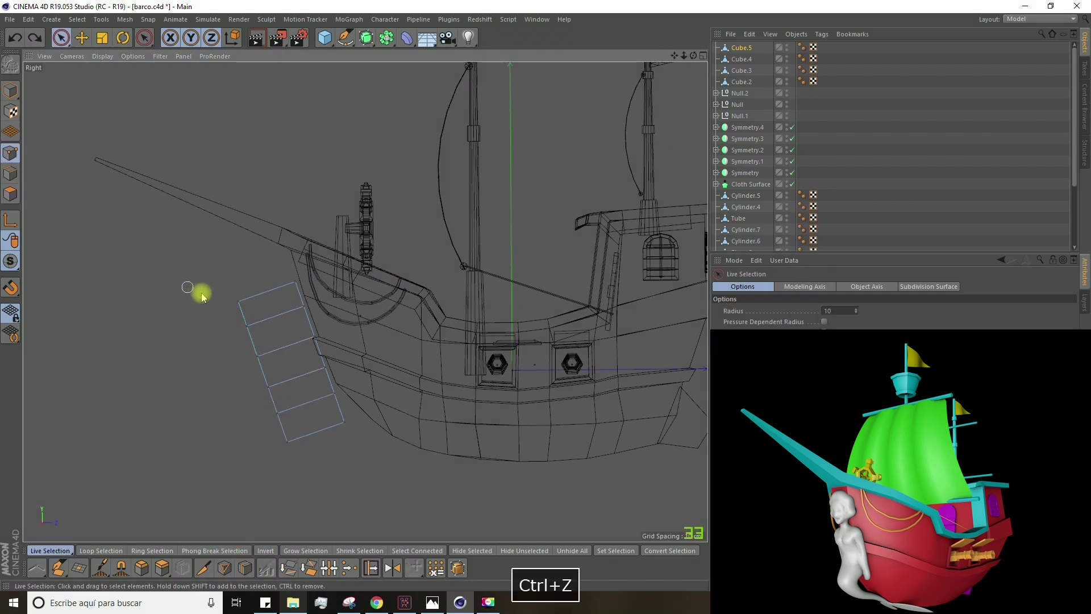
Step: Shift the slab's front points toward the hull one by one to form a zigzag figurehead profile
{"action": "left_click", "coordinate": [242, 304]}
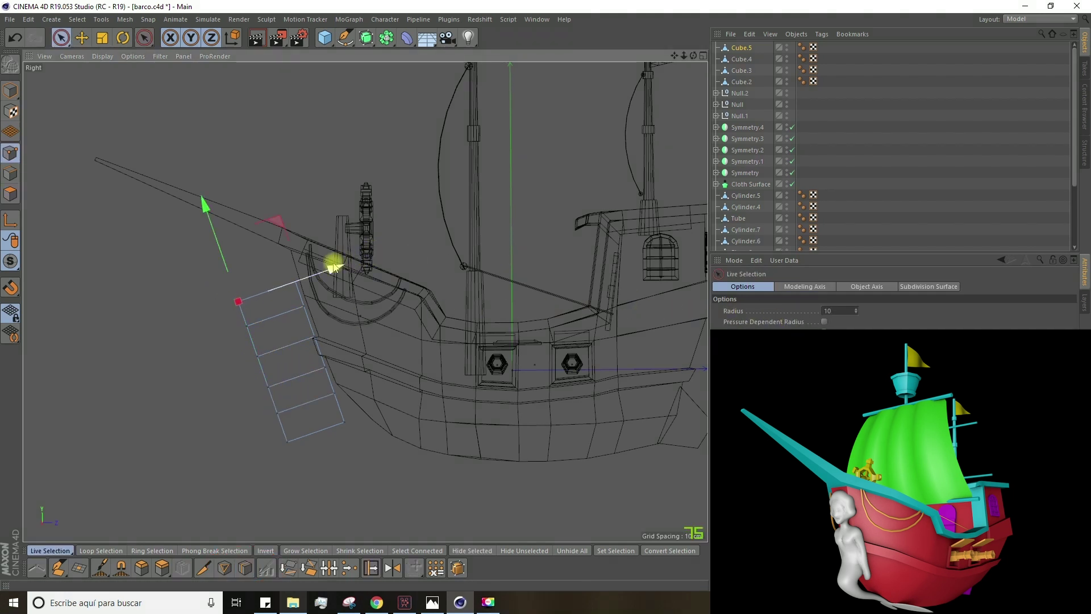
{"action": "left_click_drag", "start_coordinate": [357, 263], "coordinate": [359, 261]}
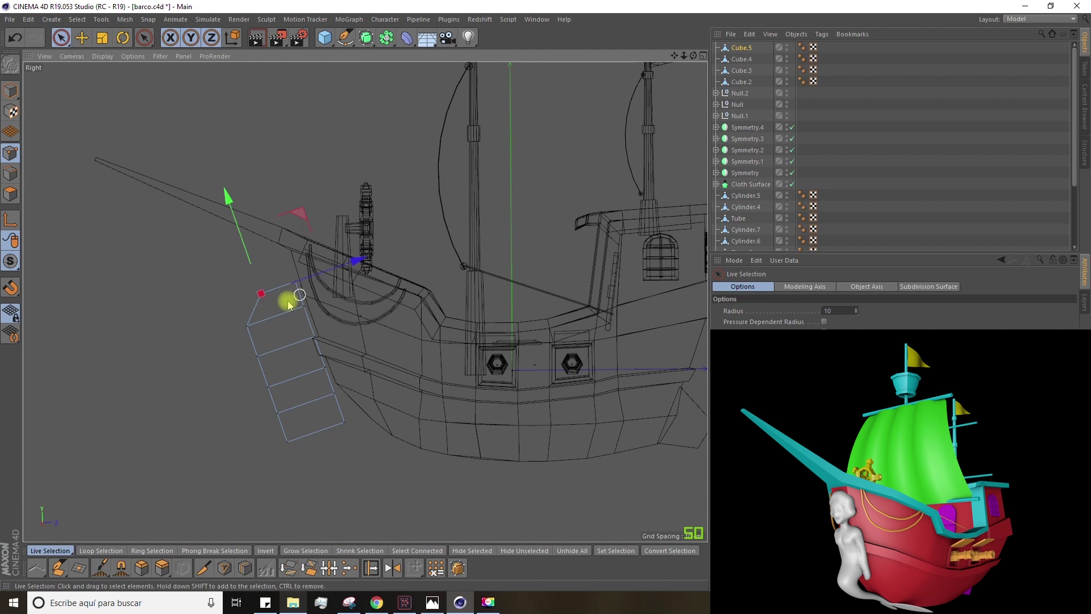
{"action": "left_click", "coordinate": [247, 329]}
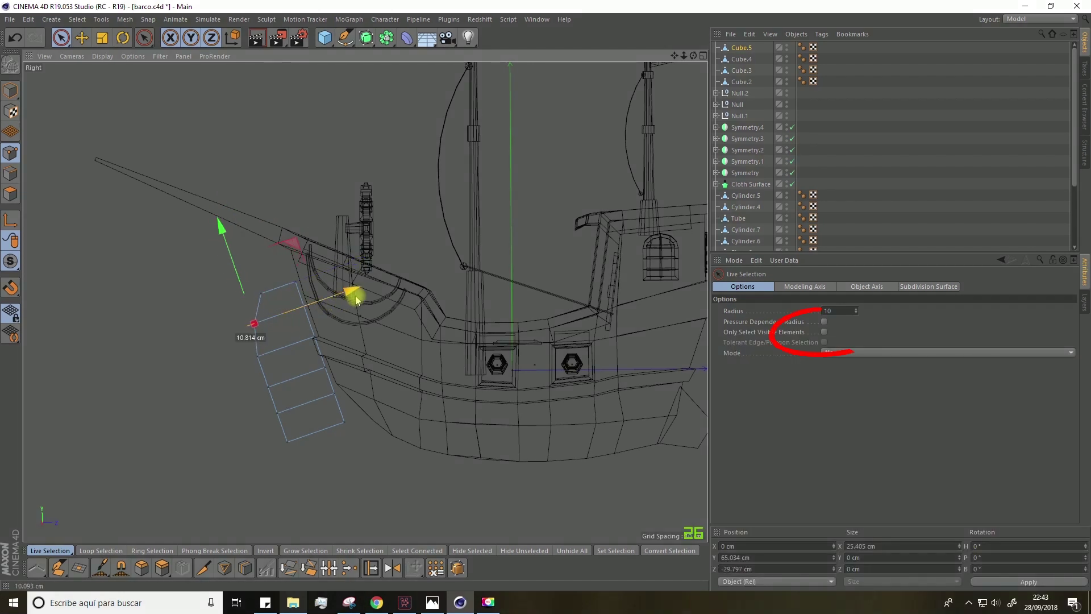
{"action": "left_click_drag", "start_coordinate": [376, 295], "coordinate": [378, 295]}
{"action": "left_click", "coordinate": [268, 388]}
{"action": "left_click_drag", "start_coordinate": [364, 355], "coordinate": [391, 345]}
{"action": "left_click", "coordinate": [287, 441]}
{"action": "left_click_drag", "start_coordinate": [382, 409], "coordinate": [410, 400]}
Step: Raise the slab's top end toward the bowsprit and pull its lower and rear points along the hull's curve
{"action": "left_click_drag", "start_coordinate": [262, 290], "coordinate": [296, 282]}
{"action": "left_click_drag", "start_coordinate": [250, 200], "coordinate": [241, 173]}
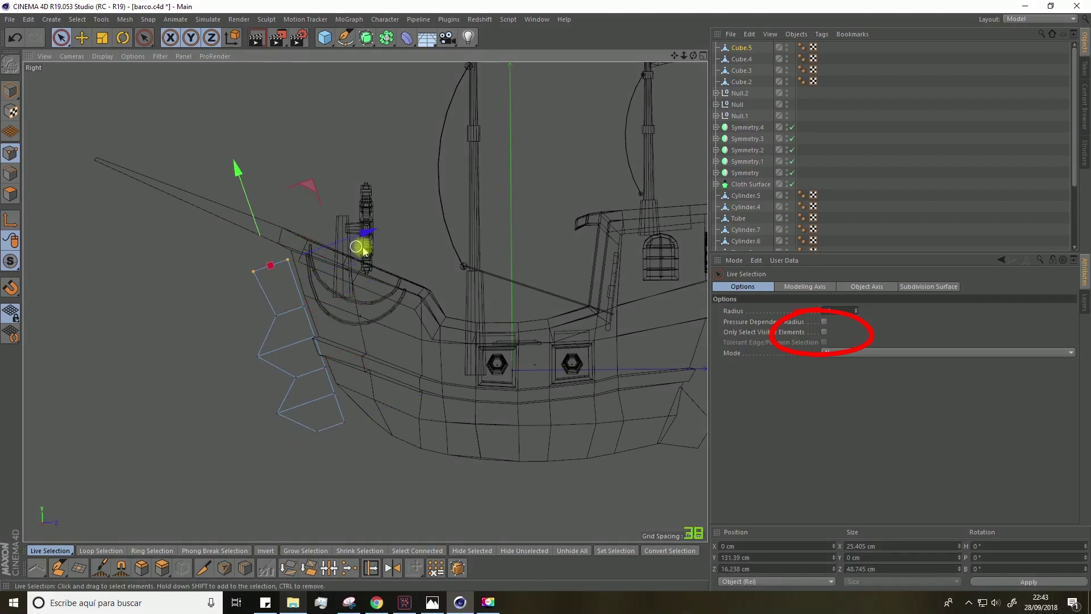
{"action": "left_click_drag", "start_coordinate": [361, 233], "coordinate": [369, 230]}
{"action": "left_click_drag", "start_coordinate": [312, 429], "coordinate": [344, 421]}
{"action": "left_click_drag", "start_coordinate": [299, 335], "coordinate": [311, 372]}
{"action": "left_click_drag", "start_coordinate": [430, 424], "coordinate": [475, 409]}
{"action": "left_click_drag", "start_coordinate": [334, 393], "coordinate": [304, 306]}
{"action": "left_click_drag", "start_coordinate": [413, 322], "coordinate": [421, 319]}
Step: Add more loop cuts between the existing divisions from the top to the bottom of the figurehead
{"action": "scroll", "coordinate": [368, 416], "scroll_direction": "up", "scroll_amount": 3}
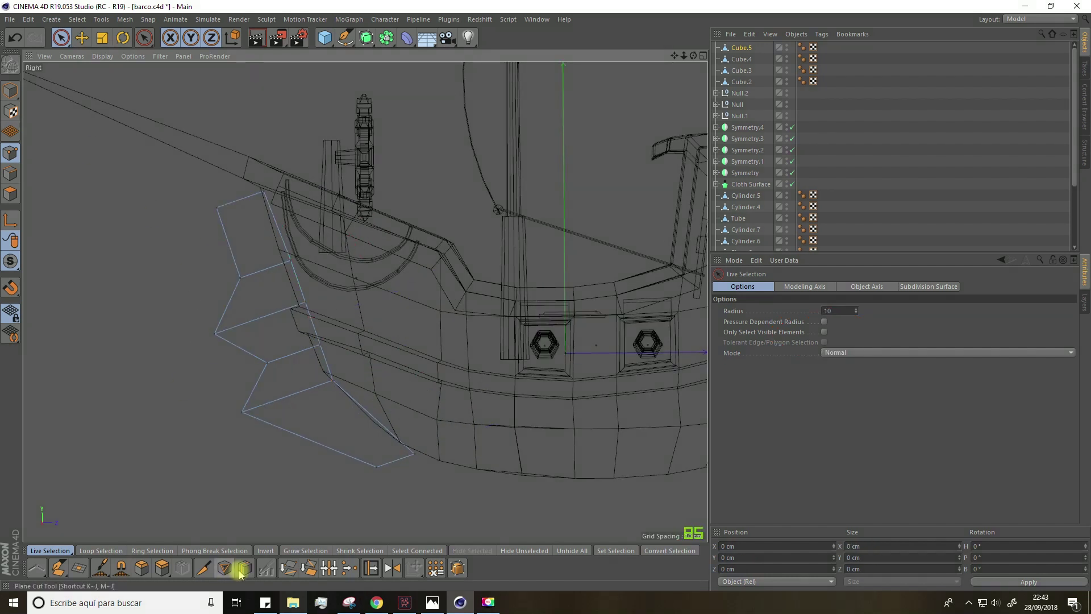
{"action": "left_click", "coordinate": [244, 567]}
{"action": "left_click", "coordinate": [231, 251]}
{"action": "left_click", "coordinate": [247, 353]}
{"action": "left_click", "coordinate": [253, 388]}
{"action": "left_click", "coordinate": [288, 431]}
{"action": "left_click", "coordinate": [345, 453]}
Step: Move the new and existing front points to round the figurehead's head and torso outline
{"action": "left_click", "coordinate": [61, 38]}
{"action": "left_click", "coordinate": [217, 208]}
{"action": "left_click_drag", "start_coordinate": [259, 138], "coordinate": [273, 127]}
{"action": "left_click_drag", "start_coordinate": [232, 251], "coordinate": [275, 233]}
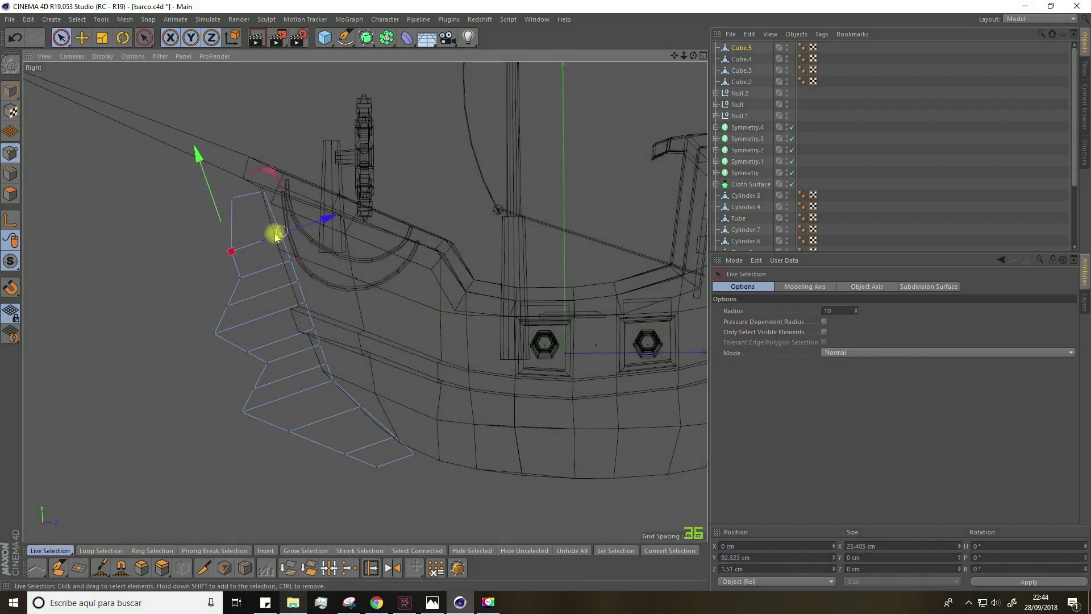
{"action": "mouse_move", "coordinate": [241, 277]}
{"action": "left_mouse_down"}
{"action": "mouse_move", "coordinate": [280, 284]}
{"action": "mouse_move", "coordinate": [280, 316]}
{"action": "mouse_move", "coordinate": [253, 373]}
{"action": "mouse_move", "coordinate": [384, 369]}
{"action": "left_mouse_up"}
Step: Add a loop cut at the neck and adjust the neighbouring front points to shape the head
{"action": "left_click", "coordinate": [243, 567]}
{"action": "left_click", "coordinate": [248, 256]}
{"action": "key", "text": "space"}
{"action": "left_click", "coordinate": [231, 245]}
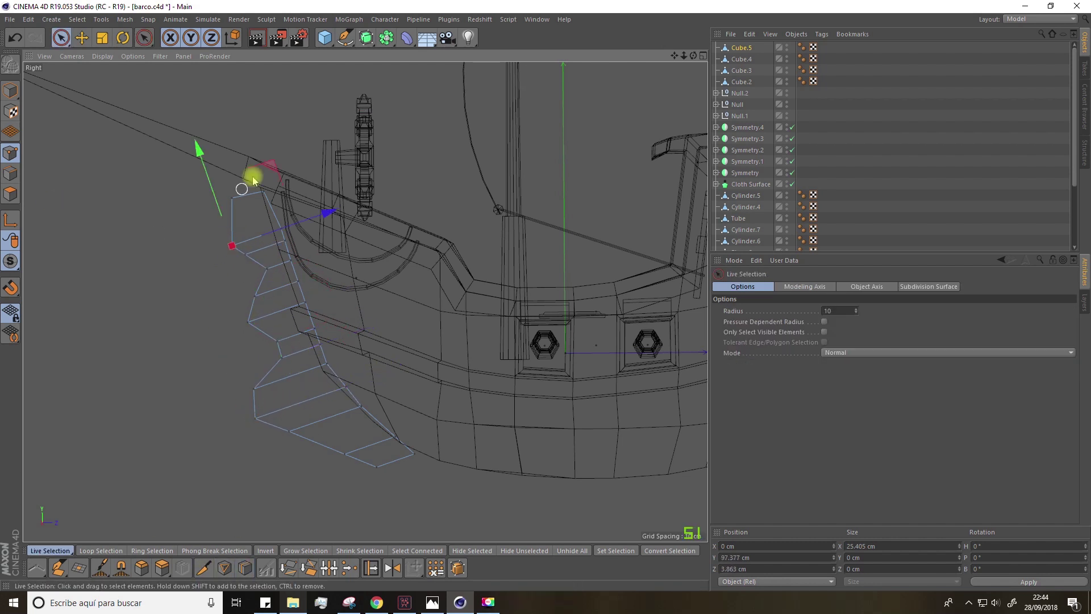
{"action": "left_click_drag", "start_coordinate": [264, 169], "coordinate": [268, 162]}
{"action": "left_click_drag", "start_coordinate": [231, 197], "coordinate": [272, 191]}
Step: Add a loop cut at mid-torso and move its front point inward to refine the body outline
{"action": "key", "text": "k"}
{"action": "key", "text": "l"}
{"action": "left_click", "coordinate": [262, 328]}
{"action": "key", "text": "space"}
{"action": "left_click_drag", "start_coordinate": [317, 312], "coordinate": [326, 310]}
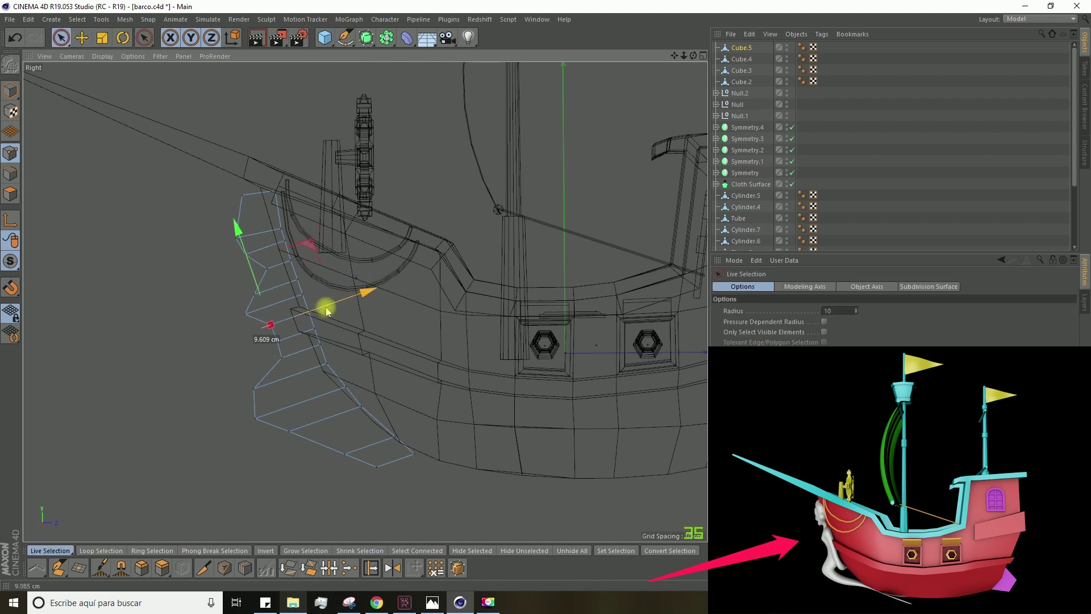
{"action": "left_click", "coordinate": [246, 313]}
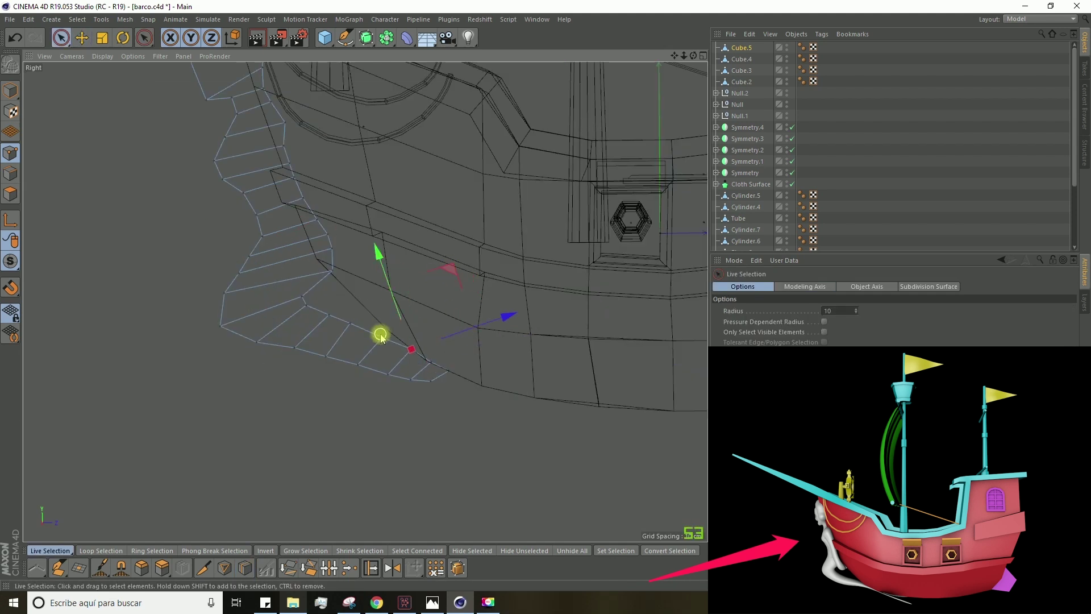
Step: Reposition the head's front point and add loop cuts across the face area below it
{"action": "key", "text": "space"}
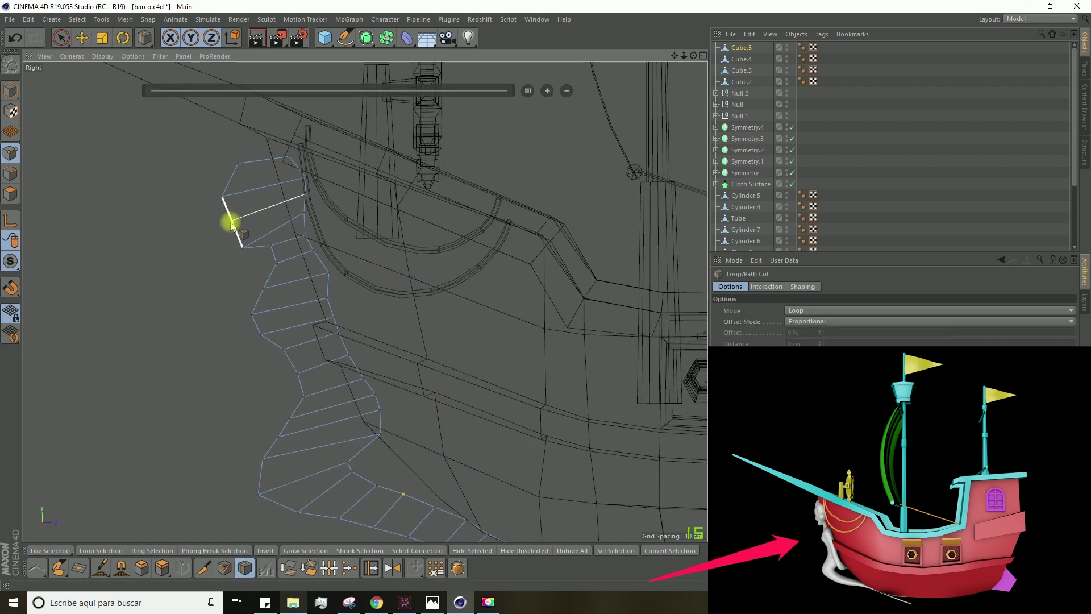
{"action": "key", "text": "space"}
{"action": "left_click", "coordinate": [222, 196]}
{"action": "mouse_move", "coordinate": [259, 133]}
{"action": "left_mouse_down"}
{"action": "mouse_move", "coordinate": [263, 122]}
{"action": "mouse_move", "coordinate": [270, 166]}
{"action": "mouse_move", "coordinate": [267, 131]}
{"action": "mouse_move", "coordinate": [266, 149]}
{"action": "mouse_move", "coordinate": [234, 170]}
{"action": "mouse_move", "coordinate": [259, 130]}
{"action": "left_mouse_up"}
{"action": "left_click", "coordinate": [235, 233]}
{"action": "left_click", "coordinate": [232, 226]}
Step: Add a loop cut in the upper head and raise the head's top points toward the bowsprit
{"action": "key", "text": "space"}
{"action": "left_click", "coordinate": [236, 172]}
{"action": "key", "text": "space"}
{"action": "left_click", "coordinate": [246, 157]}
{"action": "left_click", "coordinate": [289, 156]}
{"action": "left_click_drag", "start_coordinate": [329, 77], "coordinate": [341, 63]}
Step: Pull the head's rear points into the bow and refine the position of its upper front point
{"action": "left_click", "coordinate": [297, 165]}
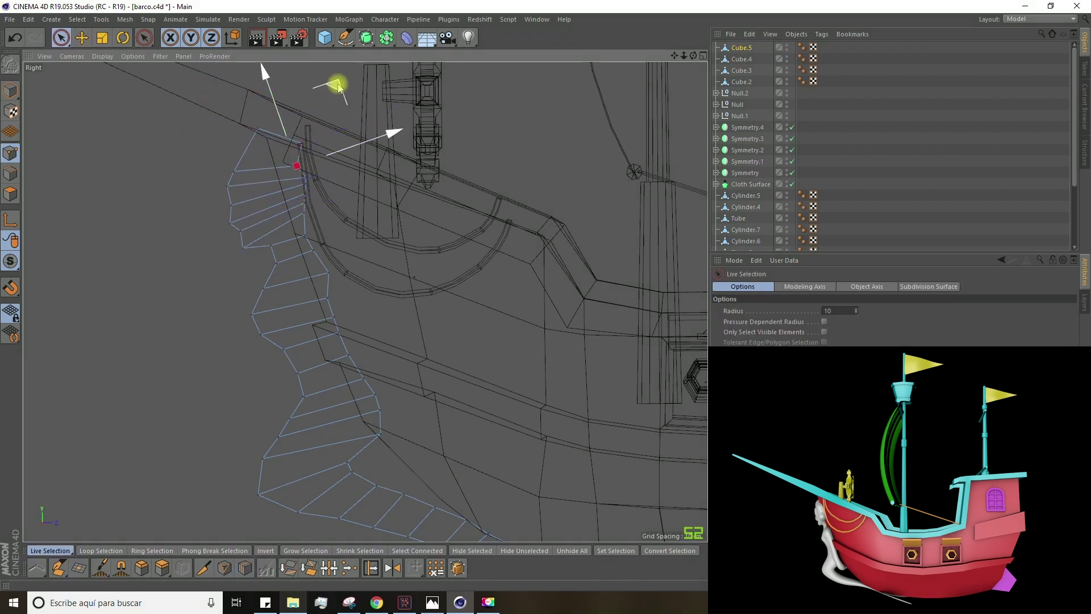
{"action": "left_click", "coordinate": [304, 185]}
{"action": "left_click_drag", "start_coordinate": [343, 108], "coordinate": [351, 108]}
{"action": "left_click", "coordinate": [304, 219]}
{"action": "left_click_drag", "start_coordinate": [344, 142], "coordinate": [351, 142]}
{"action": "left_click", "coordinate": [301, 164]}
{"action": "left_click_drag", "start_coordinate": [339, 86], "coordinate": [347, 78]}
{"action": "left_click", "coordinate": [235, 171]}
{"action": "left_click_drag", "start_coordinate": [274, 99], "coordinate": [272, 93]}
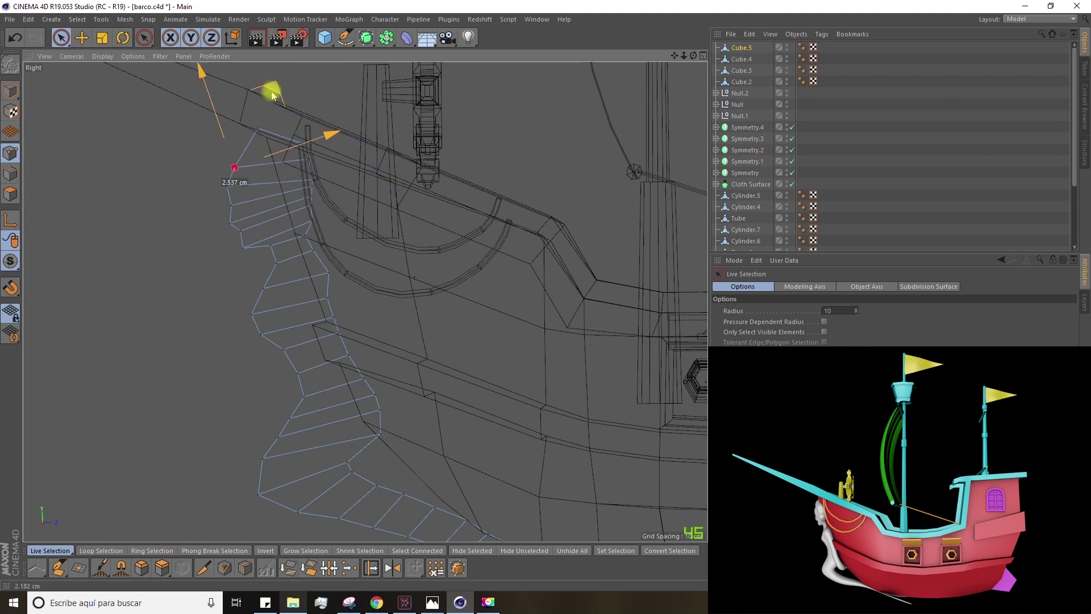
Step: Examine the figurehead's shape against the hull in the Perspective view
{"action": "scroll", "coordinate": [273, 93], "scroll_direction": "down", "scroll_amount": 3}
{"action": "middle_click", "coordinate": [273, 170]}
{"action": "middle_click", "coordinate": [112, 297]}
{"action": "left_click_drag", "start_coordinate": [168, 275], "coordinate": [485, 250], "text": "alt"}
{"action": "scroll", "coordinate": [228, 341], "scroll_direction": "up", "scroll_amount": 3}
{"action": "middle_click", "coordinate": [485, 250]}
{"action": "middle_click", "coordinate": [336, 360]}
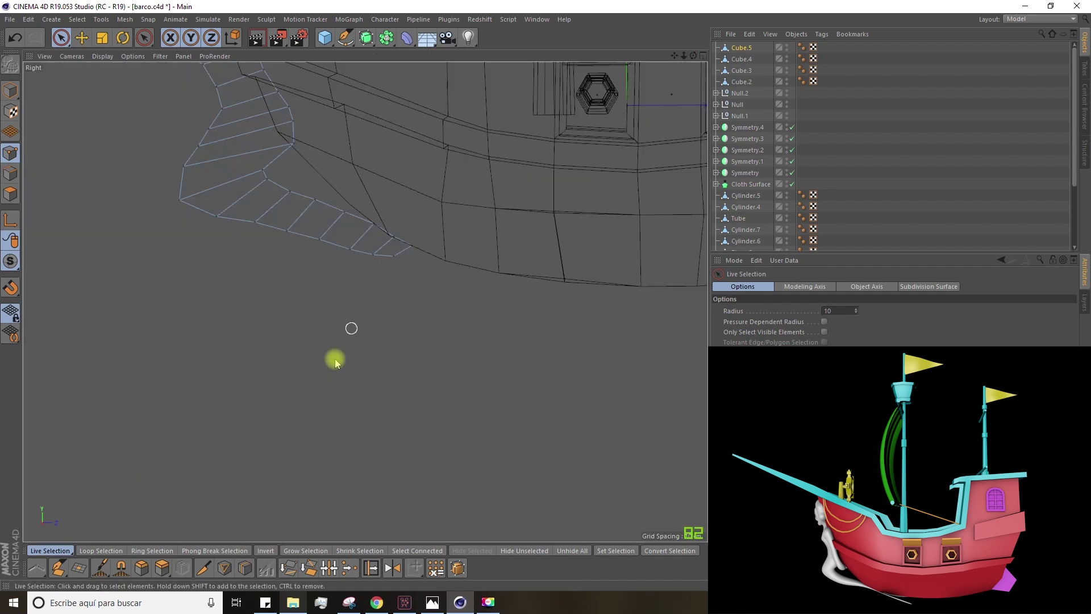
Step: Move the tail's rear point against the keel and add a loop cut near the tail's tip
{"action": "middle_click_drag", "start_coordinate": [336, 360], "coordinate": [457, 266], "text": "alt"}
{"action": "left_click", "coordinate": [475, 163]}
{"action": "left_click_drag", "start_coordinate": [515, 80], "coordinate": [550, 90]}
{"action": "key", "text": "k"}
{"action": "key", "text": "l"}
{"action": "left_click", "coordinate": [482, 170]}
{"action": "key", "text": "space"}
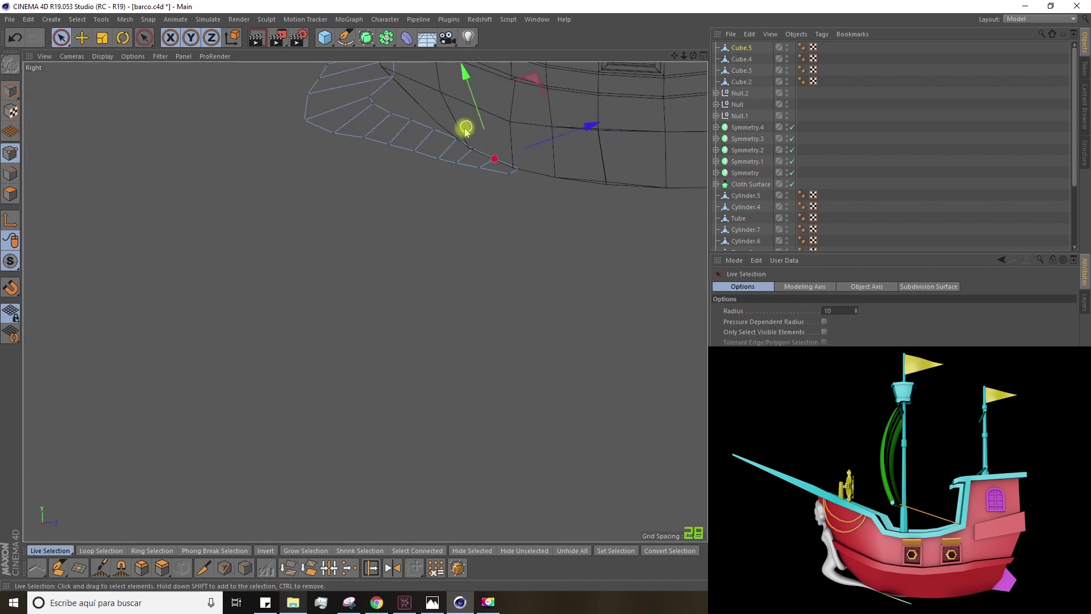
Step: Add a loop cut running lengthwise along the figurehead's side from the tail's tip in the Right view
{"action": "mouse_move", "coordinate": [465, 129]}
{"action": "middle_mouse_down", "text": "alt"}
{"action": "mouse_move", "coordinate": [409, 85]}
{"action": "mouse_move", "coordinate": [322, 66]}
{"action": "middle_mouse_up", "text": "alt"}
{"action": "middle_click", "coordinate": [564, 122]}
{"action": "middle_click", "coordinate": [225, 179]}
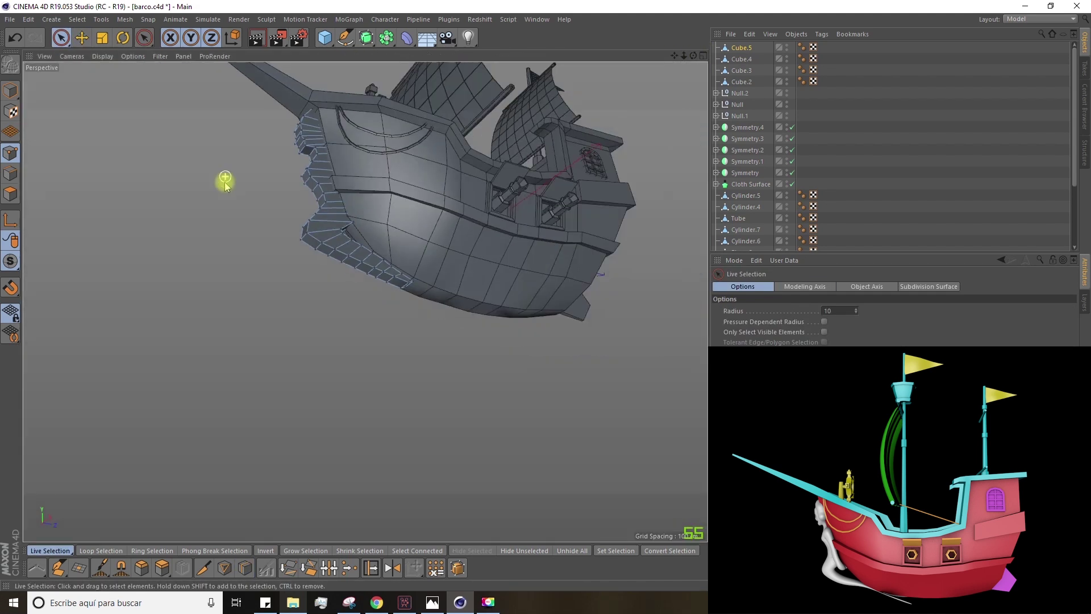
{"action": "left_click_drag", "start_coordinate": [225, 179], "coordinate": [275, 180], "text": "alt"}
{"action": "middle_click", "coordinate": [169, 385]}
{"action": "middle_click", "coordinate": [169, 385]}
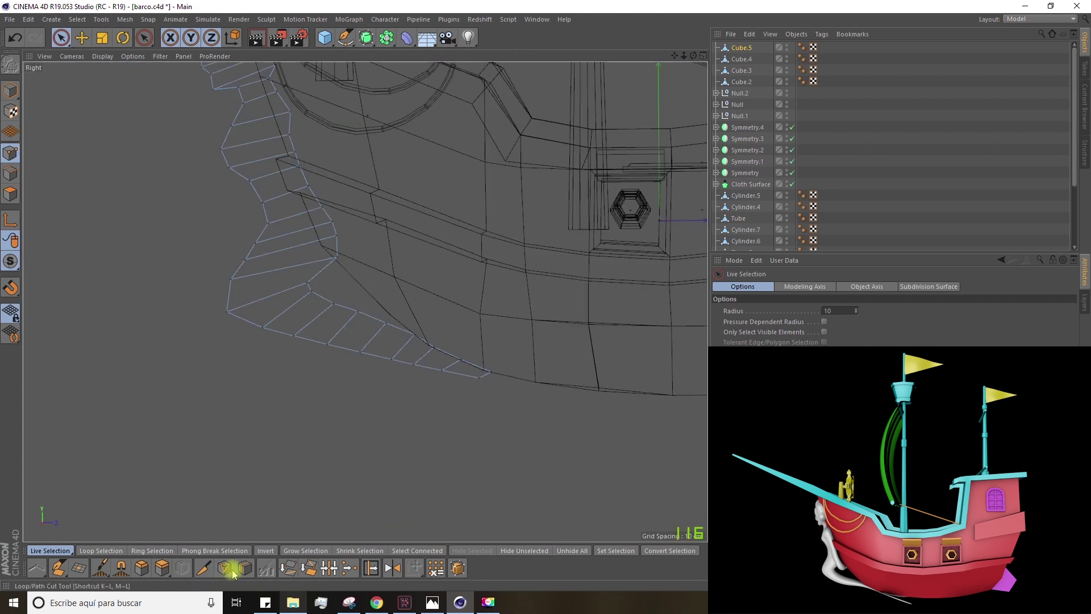
{"action": "left_click", "coordinate": [243, 570]}
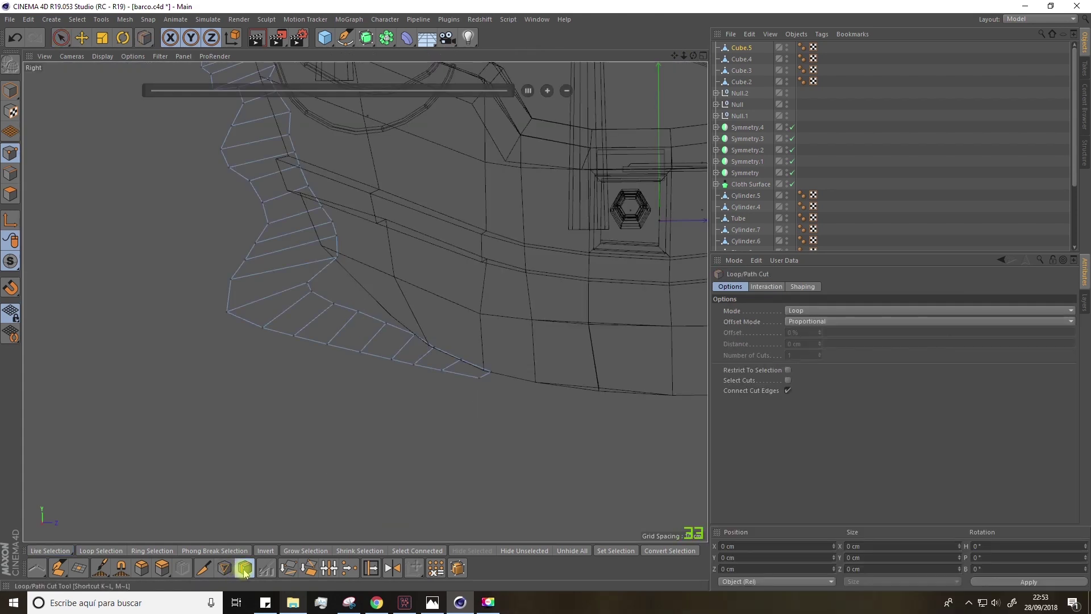
{"action": "left_click", "coordinate": [484, 379]}
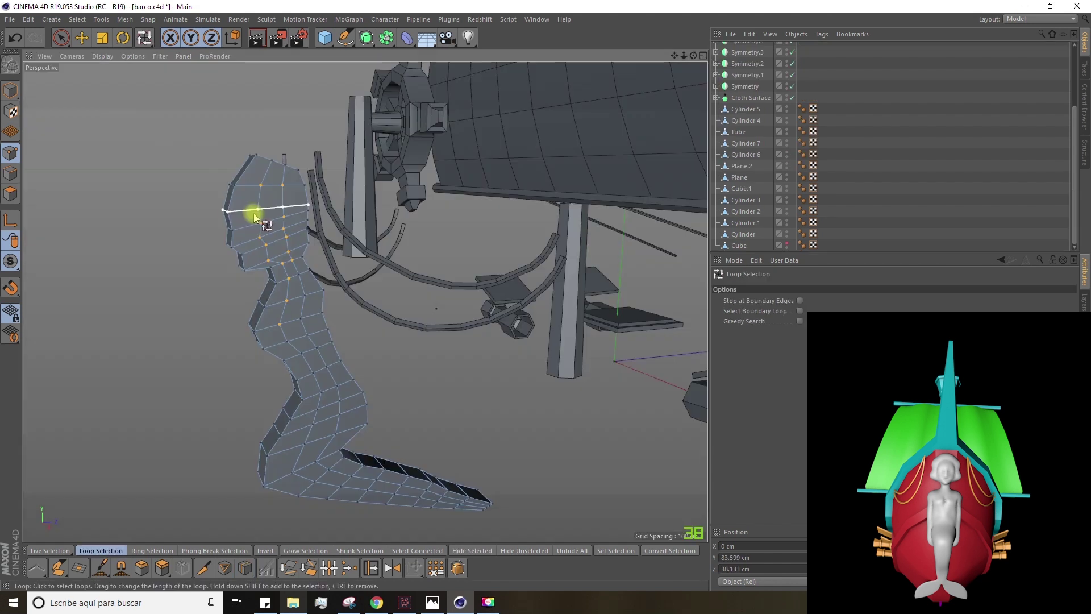
Step: Select the lengthwise point loops on the figurehead's sides and scale them outward along X to round the body
{"action": "left_click", "coordinate": [260, 206]}
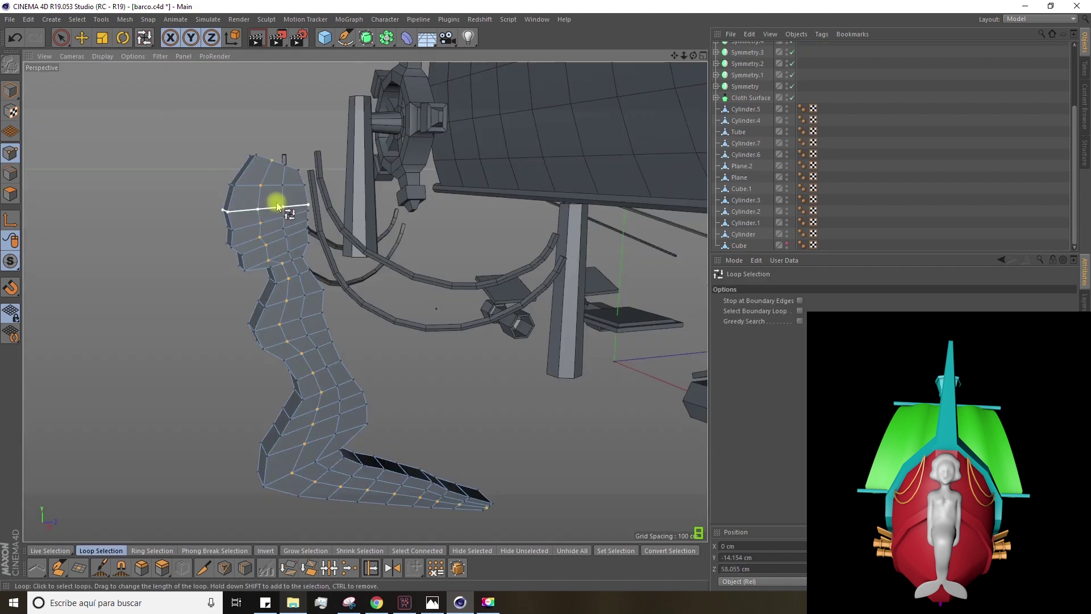
{"action": "key", "text": "t"}
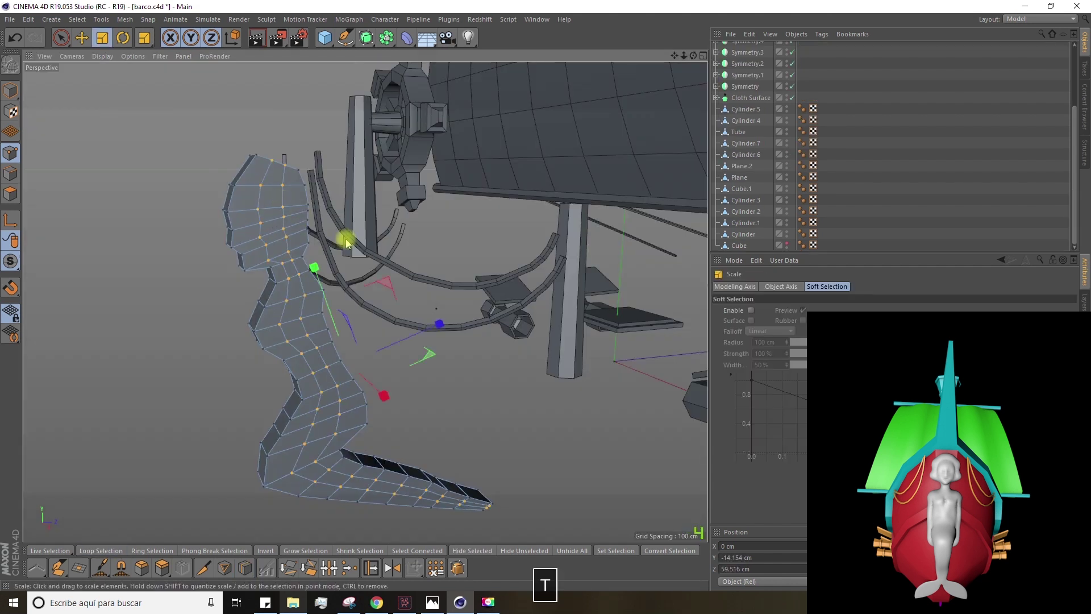
{"action": "left_click_drag", "start_coordinate": [384, 398], "coordinate": [404, 428]}
{"action": "left_click_drag", "start_coordinate": [403, 328], "coordinate": [372, 403], "text": "alt"}
{"action": "left_click_drag", "start_coordinate": [372, 402], "coordinate": [412, 348], "text": "alt"}
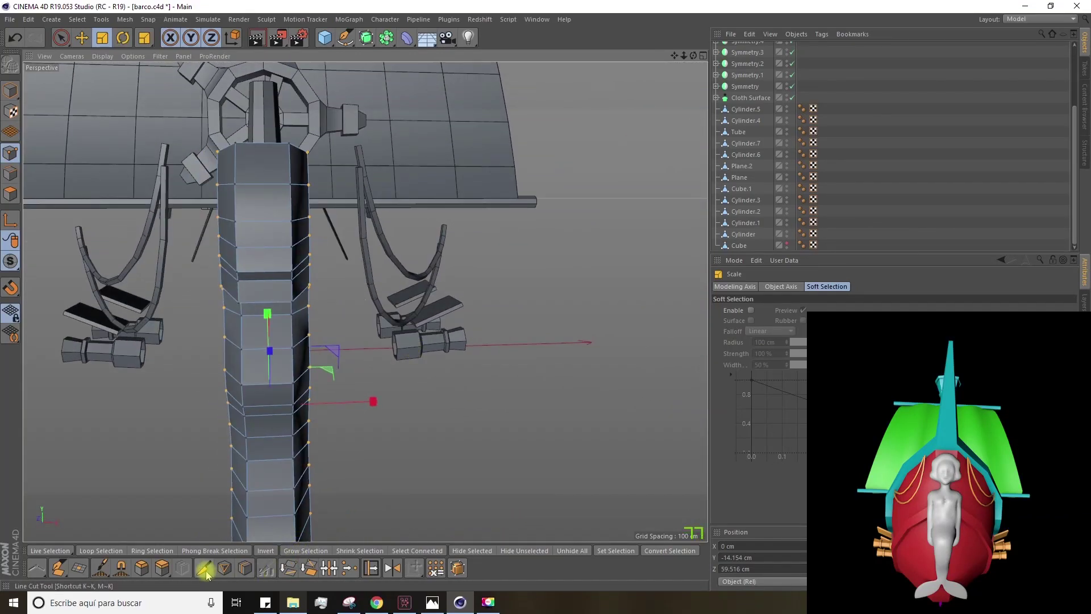
Step: Add a lengthwise loop cut down the middle of the figurehead's front
{"action": "left_click", "coordinate": [246, 568]}
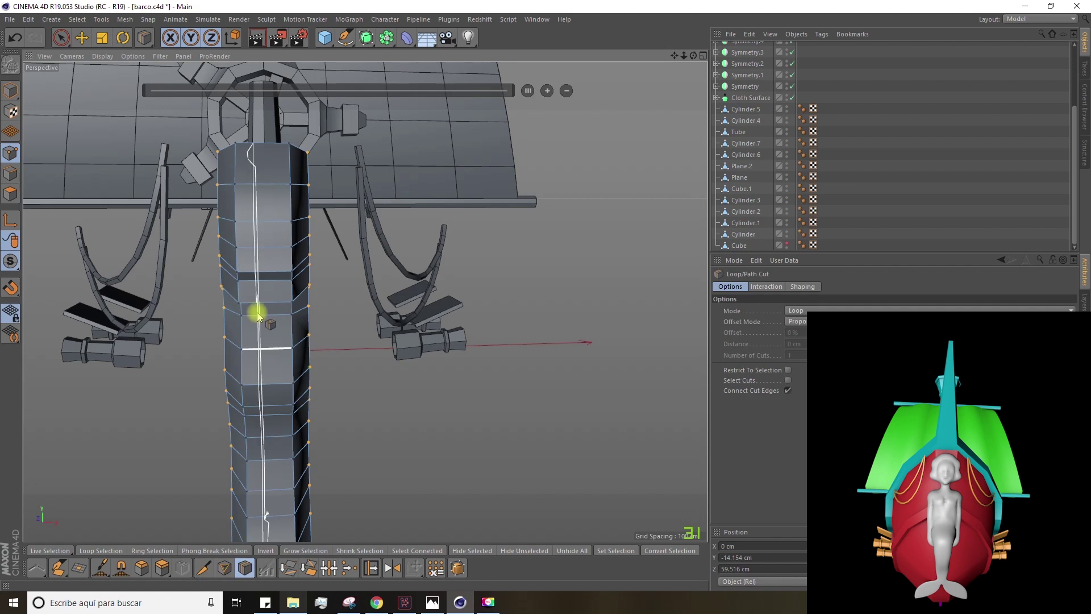
{"action": "left_click", "coordinate": [263, 270]}
{"action": "left_click_drag", "start_coordinate": [307, 306], "coordinate": [285, 410], "text": "alt"}
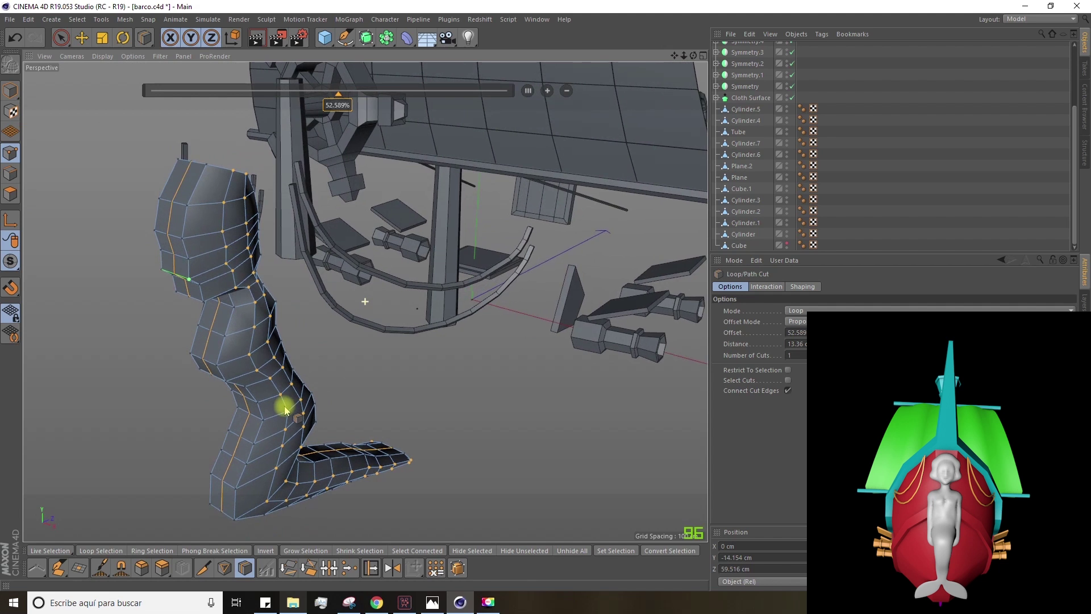
{"action": "left_click", "coordinate": [106, 41]}
{"action": "left_click_drag", "start_coordinate": [96, 206], "coordinate": [90, 209]}
{"action": "key", "text": "ctrl+z"}
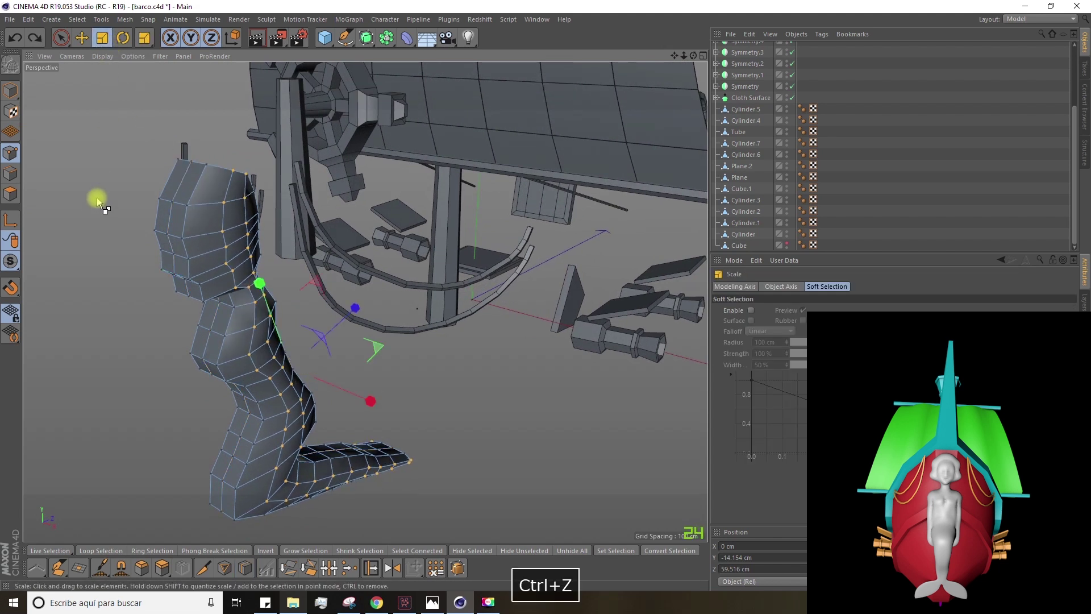
Step: Switch to Loop Selection for picking the figurehead's point loops
{"action": "left_click", "coordinate": [77, 19]}
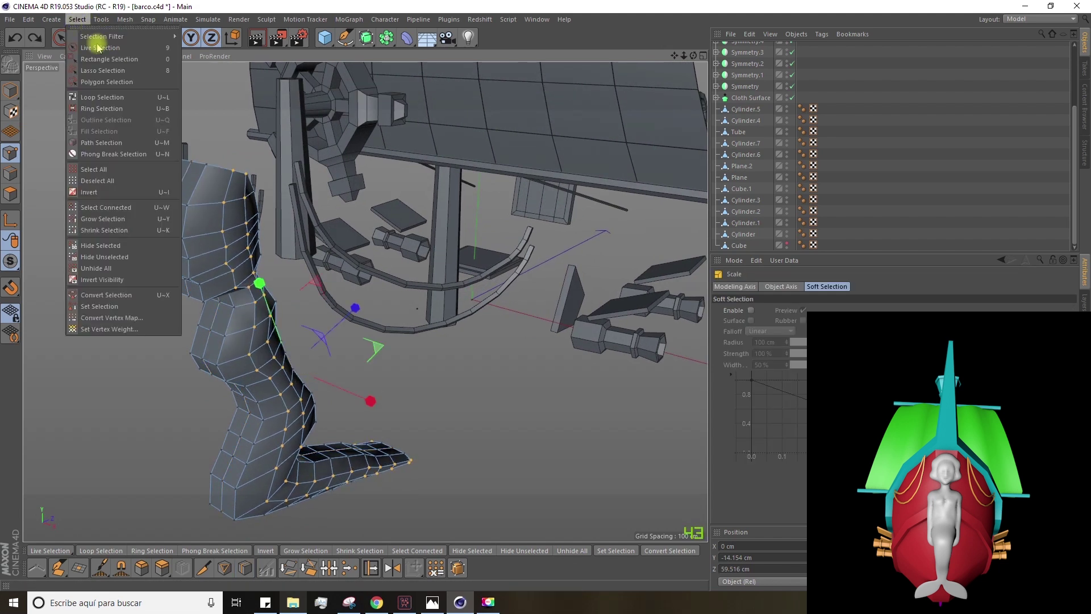
{"action": "left_click", "coordinate": [106, 108]}
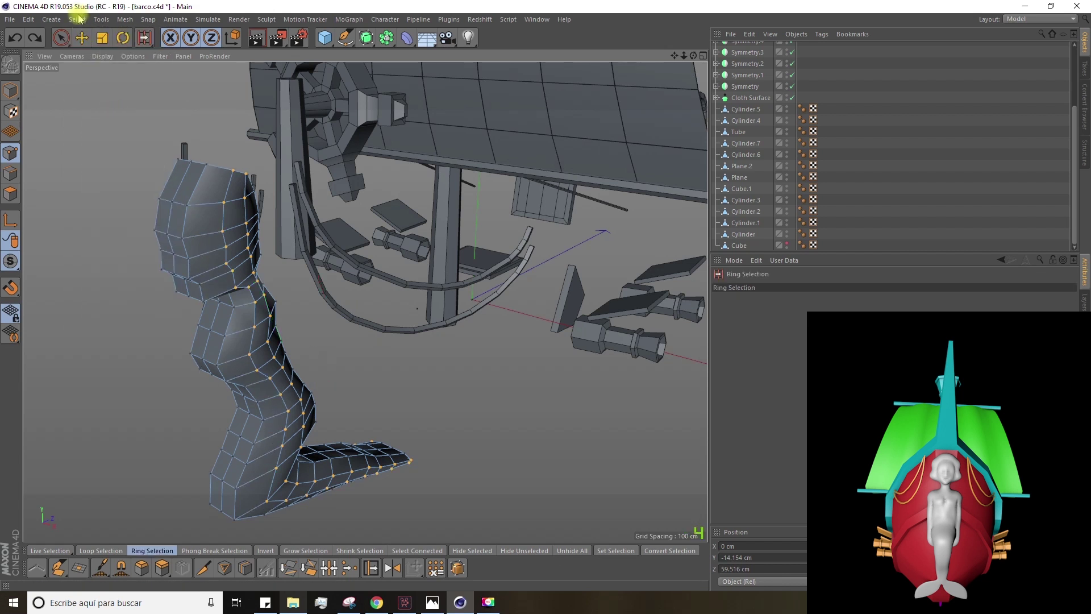
{"action": "left_click", "coordinate": [78, 19]}
{"action": "left_click", "coordinate": [90, 97]}
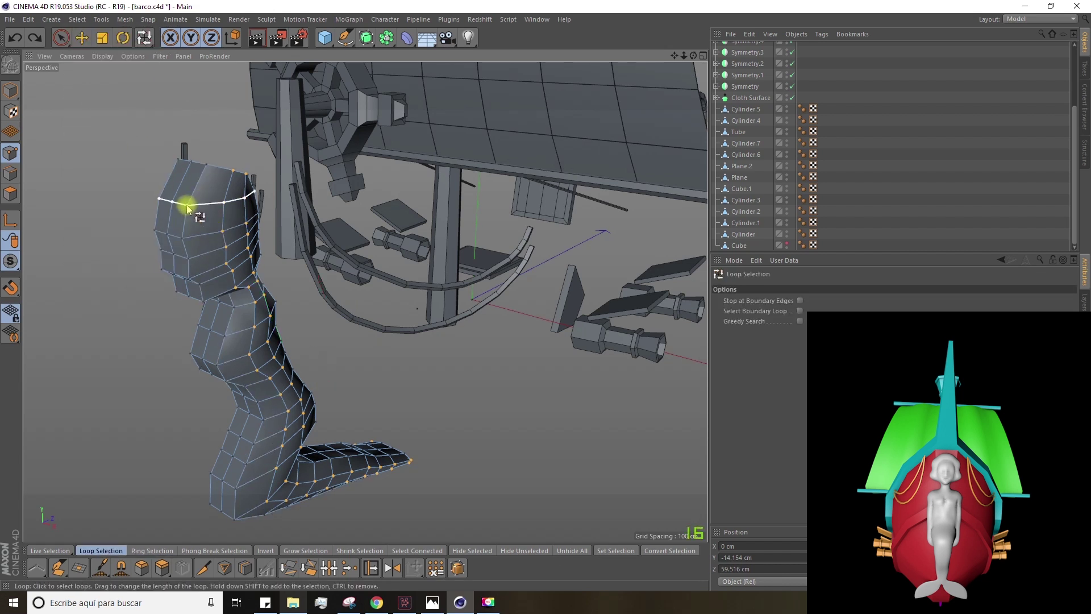
Step: Add the second upper point near the tail's tip to the selection and raise the points about 3 cm
{"action": "left_click_drag", "start_coordinate": [398, 363], "coordinate": [441, 397], "text": "alt"}
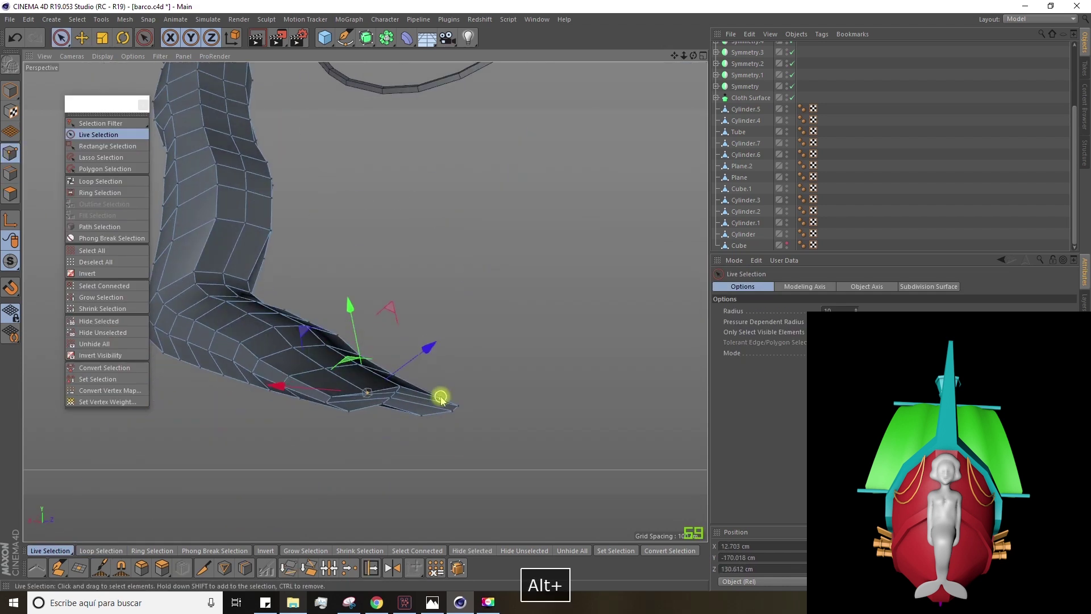
{"action": "left_click", "coordinate": [442, 396], "text": "shift"}
{"action": "left_click_drag", "start_coordinate": [388, 306], "coordinate": [385, 294]}
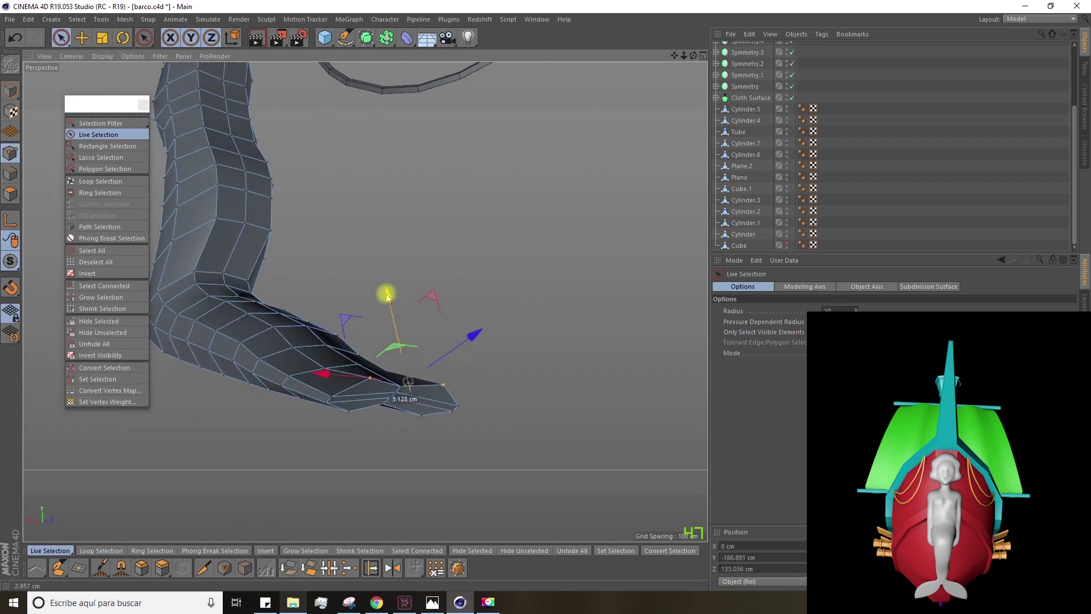
{"action": "left_click_drag", "start_coordinate": [455, 233], "coordinate": [370, 248], "text": "alt"}
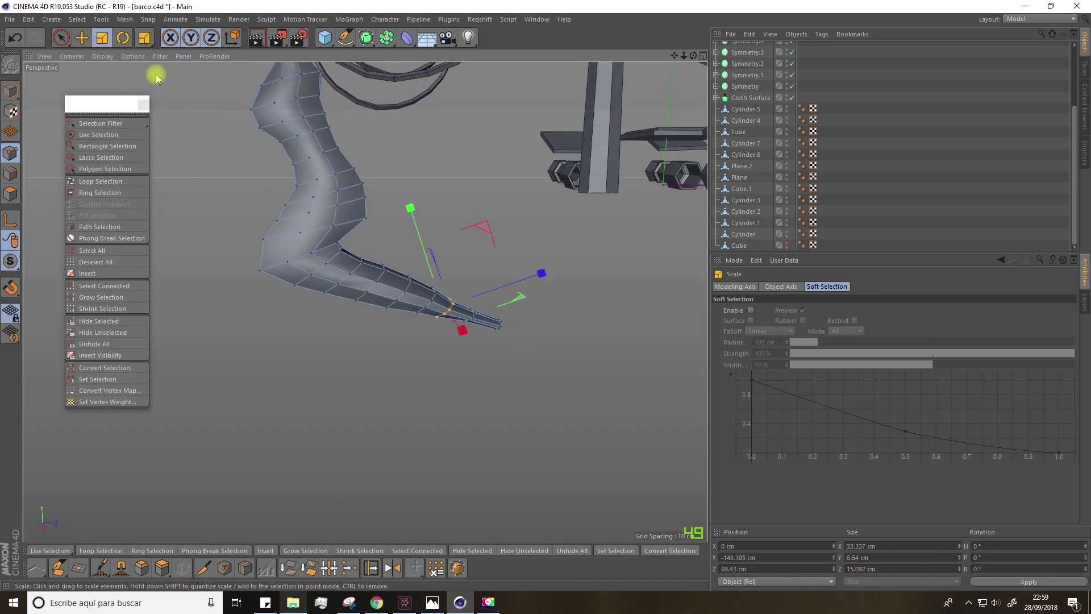
Step: Activate the mesh Brush in Smear mode and set its radius to 66 cm
{"action": "left_click", "coordinate": [124, 20]}
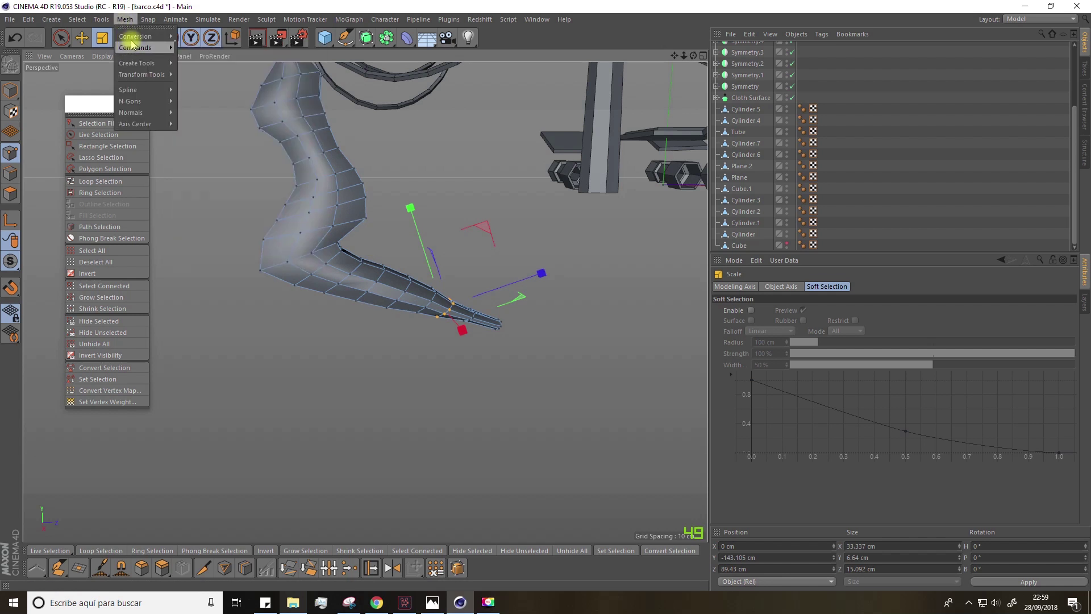
{"action": "mouse_move", "coordinate": [132, 41]}
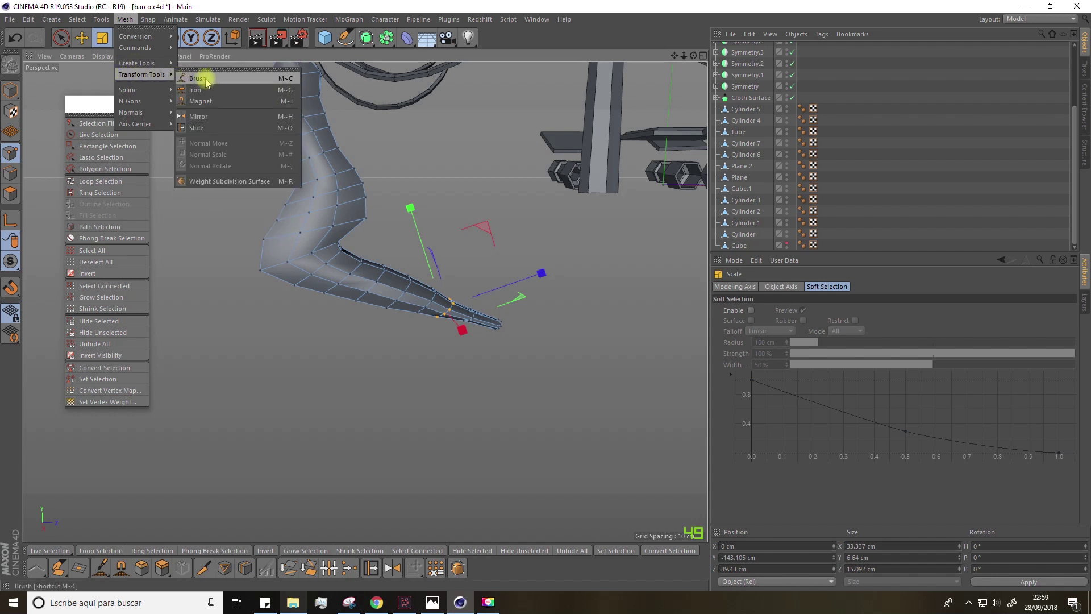
{"action": "left_click", "coordinate": [207, 83]}
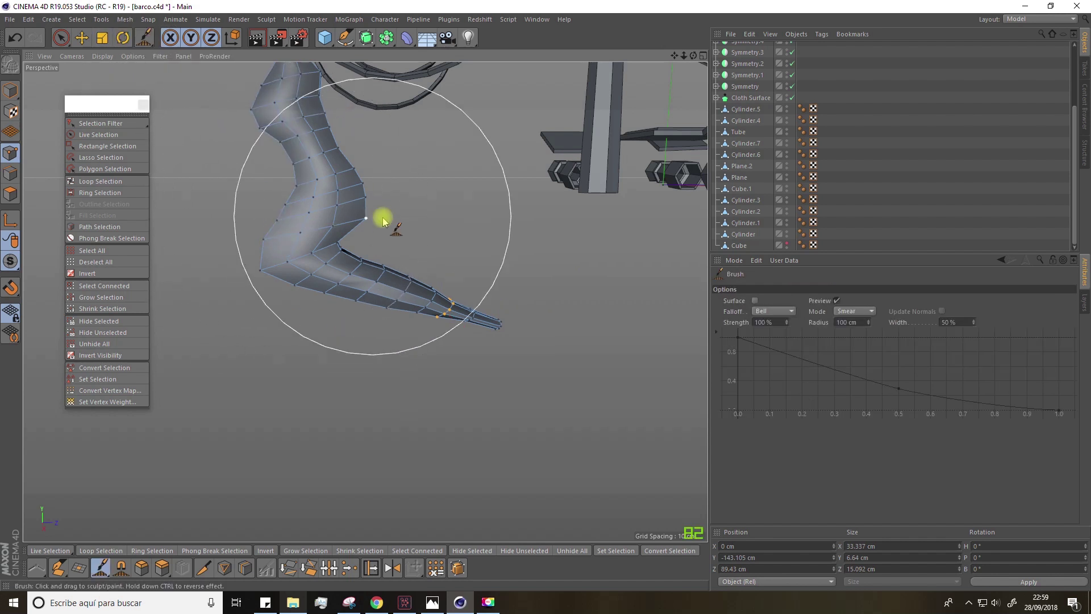
{"action": "left_click_drag", "start_coordinate": [868, 325], "coordinate": [869, 328]}
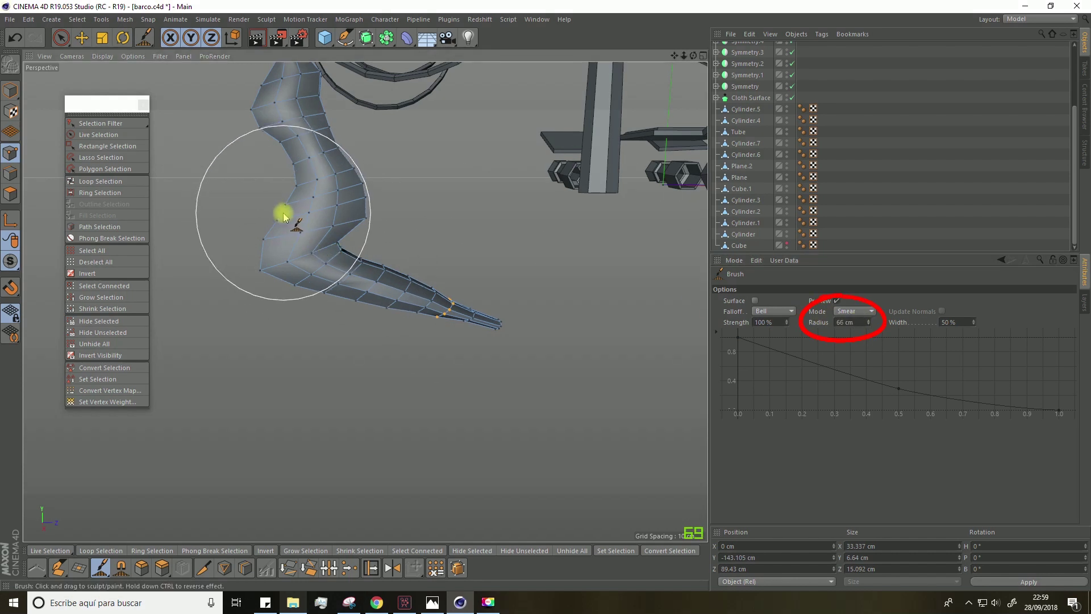
{"action": "mouse_move", "coordinate": [285, 219]}
{"action": "left_mouse_down", "text": "alt"}
{"action": "mouse_move", "coordinate": [258, 236]}
{"action": "mouse_move", "coordinate": [275, 237]}
{"action": "left_mouse_up", "text": "alt"}
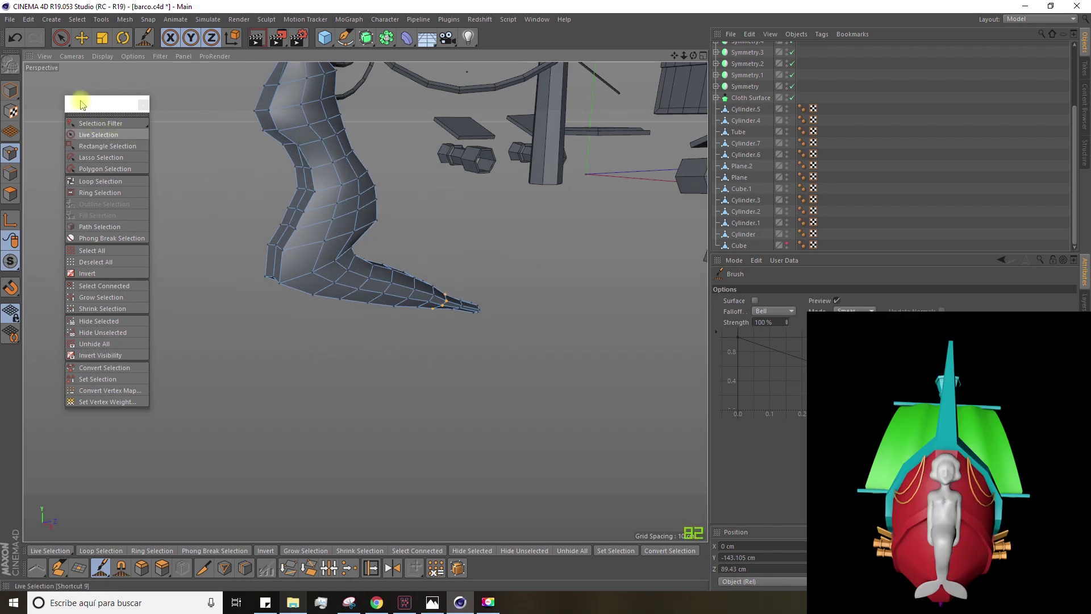
Step: Clear the point selection and smear the figurehead's waist and tail bend into a smoother curve with the Brush in the Right view
{"action": "left_click", "coordinate": [62, 38]}
{"action": "left_click", "coordinate": [197, 193]}
{"action": "left_click_drag", "start_coordinate": [144, 38], "coordinate": [175, 76]}
{"action": "mouse_move", "coordinate": [207, 191]}
{"action": "left_mouse_down", "text": "alt"}
{"action": "mouse_move", "coordinate": [252, 209]}
{"action": "mouse_move", "coordinate": [341, 182]}
{"action": "mouse_move", "coordinate": [280, 175]}
{"action": "mouse_move", "coordinate": [159, 190]}
{"action": "mouse_move", "coordinate": [426, 153]}
{"action": "left_mouse_up", "text": "alt"}
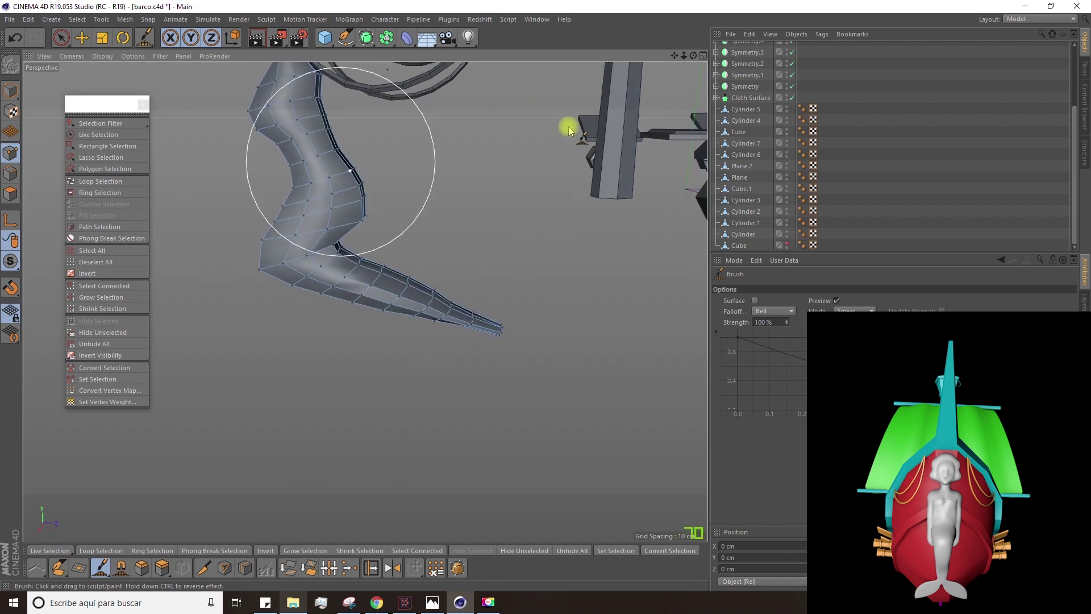
{"action": "left_click", "coordinate": [704, 56]}
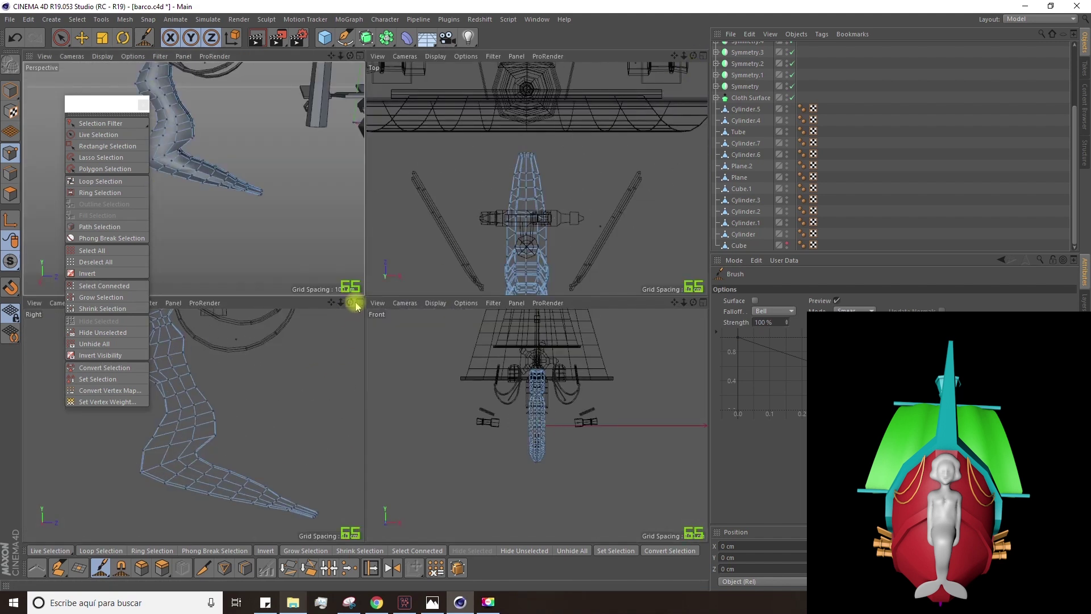
{"action": "middle_click", "coordinate": [334, 344]}
{"action": "left_click_drag", "start_coordinate": [406, 294], "coordinate": [396, 298]}
{"action": "key", "text": "ctrl+z"}
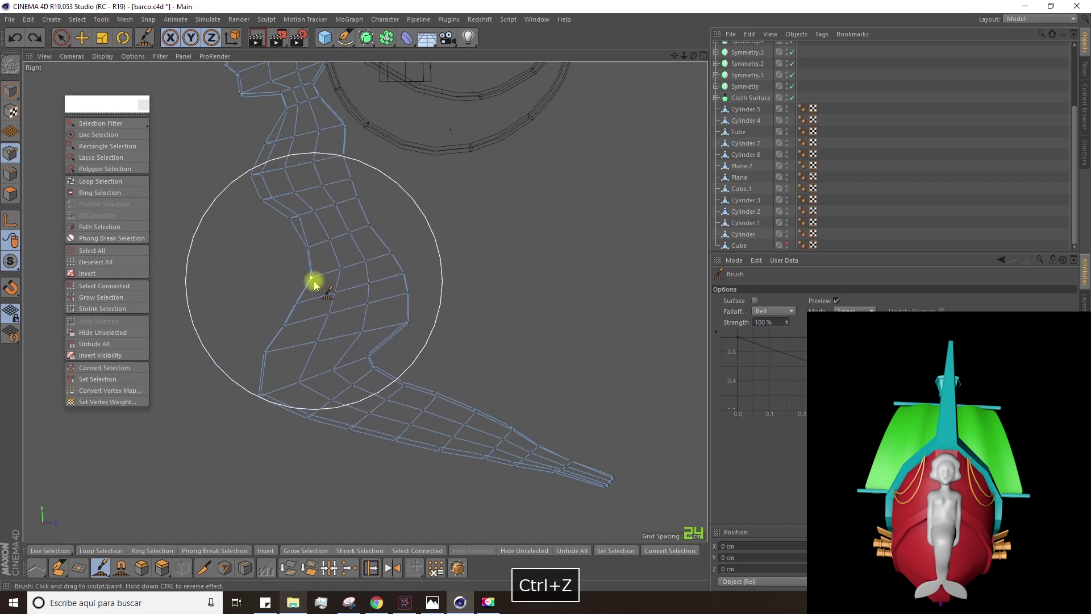
{"action": "left_click_drag", "start_coordinate": [311, 278], "coordinate": [320, 277]}
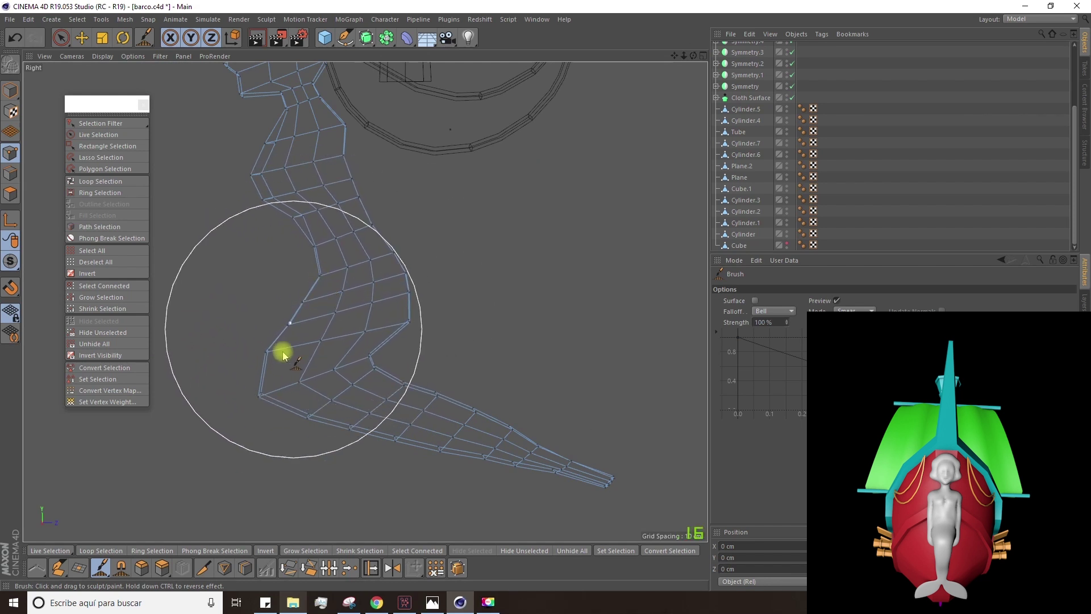
{"action": "mouse_move", "coordinate": [260, 397]}
{"action": "left_mouse_down"}
{"action": "mouse_move", "coordinate": [273, 382]}
{"action": "mouse_move", "coordinate": [373, 368]}
{"action": "mouse_move", "coordinate": [358, 365]}
{"action": "mouse_move", "coordinate": [441, 409]}
{"action": "mouse_move", "coordinate": [502, 469]}
{"action": "mouse_move", "coordinate": [452, 410]}
{"action": "mouse_move", "coordinate": [626, 487]}
{"action": "mouse_move", "coordinate": [476, 433]}
{"action": "left_mouse_up"}
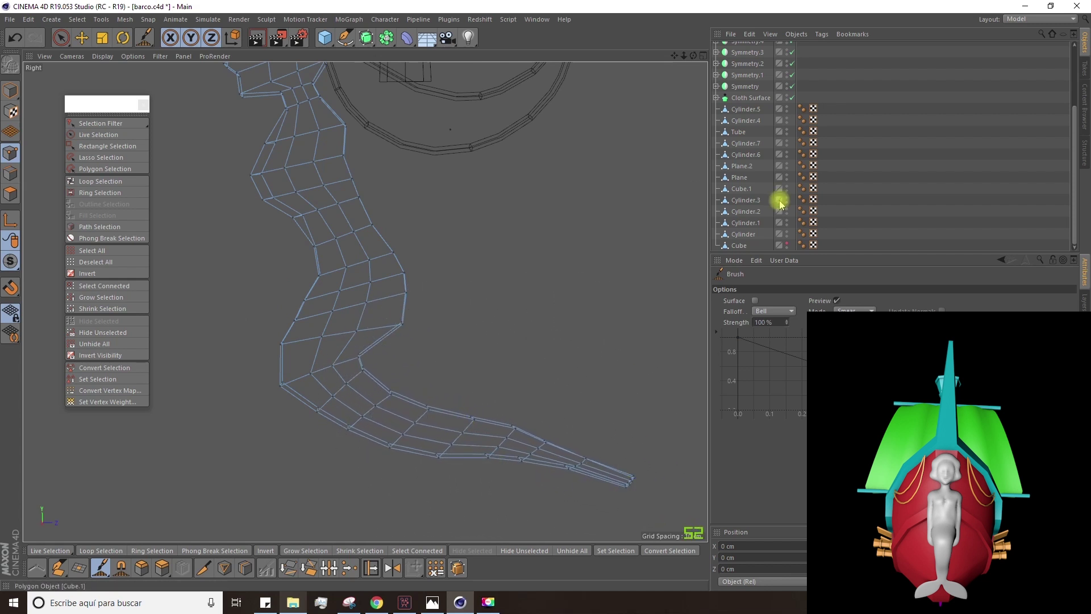
Step: Unhide the hull, refine the figurehead's tail bend and waist with the Brush against the bow, and check the shape in Perspective
{"action": "left_click", "coordinate": [787, 243]}
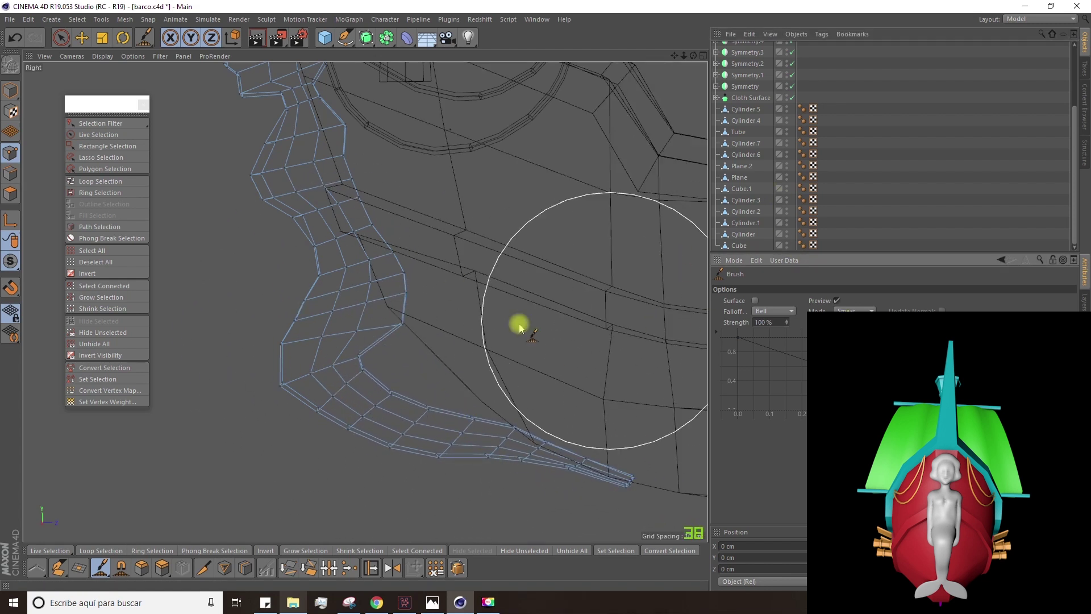
{"action": "mouse_move", "coordinate": [312, 309]}
{"action": "left_mouse_down"}
{"action": "mouse_move", "coordinate": [348, 295]}
{"action": "mouse_move", "coordinate": [387, 325]}
{"action": "mouse_move", "coordinate": [360, 220]}
{"action": "mouse_move", "coordinate": [287, 227]}
{"action": "left_mouse_up"}
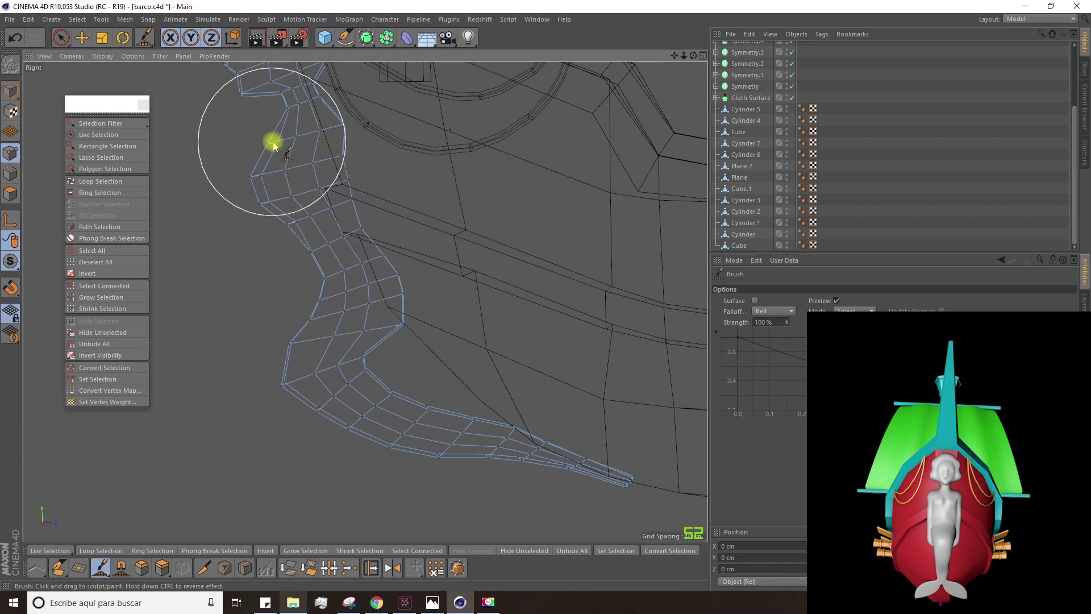
{"action": "left_click", "coordinate": [704, 55]}
{"action": "left_click_drag", "start_coordinate": [353, 233], "coordinate": [244, 228], "text": "alt"}
{"action": "left_click", "coordinate": [359, 55]}
Step: Place the figurehead under a Subdivision Surface and set its editor subdivision to 1
{"action": "scroll", "coordinate": [759, 101], "scroll_direction": "up", "scroll_amount": 3}
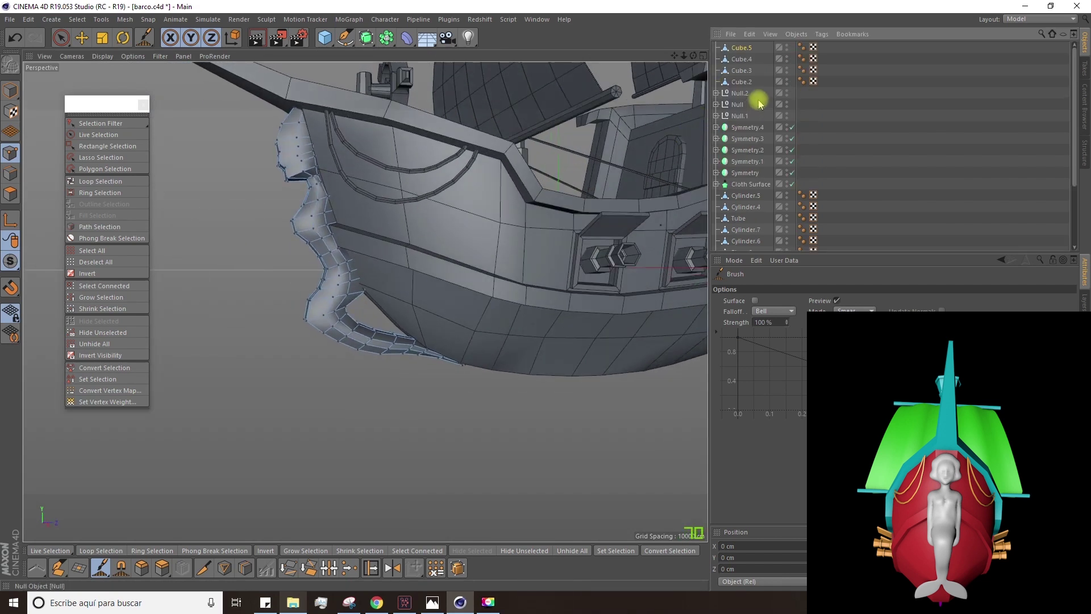
{"action": "left_click", "coordinate": [366, 42], "text": "alt"}
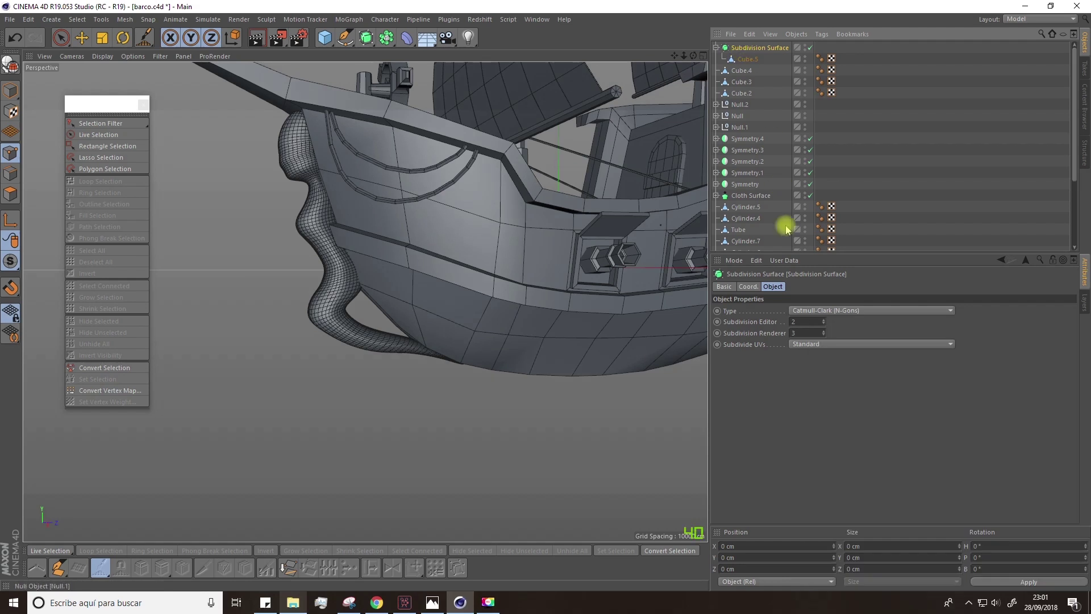
{"action": "double_click", "coordinate": [790, 322]}
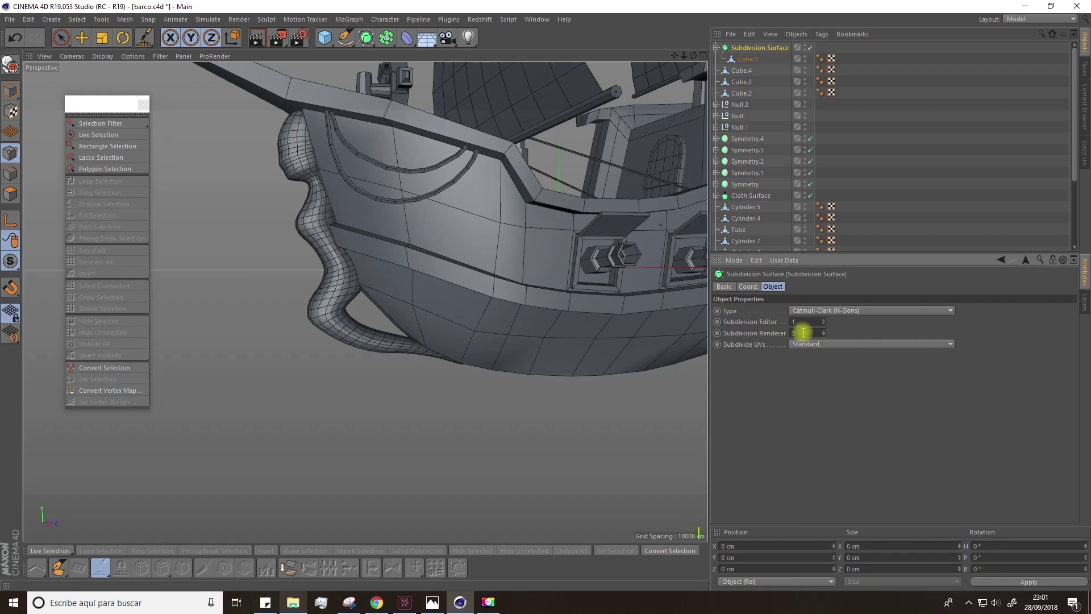
Step: Add a new cube primitive for the mermaid's tail fin
{"action": "left_click_drag", "start_coordinate": [514, 446], "coordinate": [487, 382], "text": "alt"}
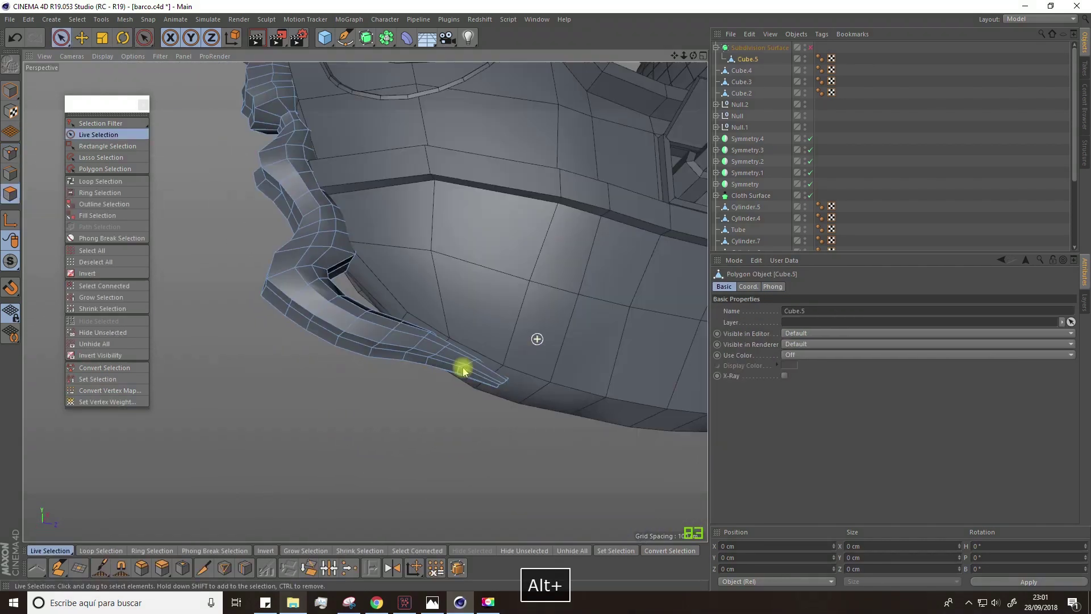
{"action": "left_click_drag", "start_coordinate": [419, 414], "coordinate": [529, 319], "text": "alt"}
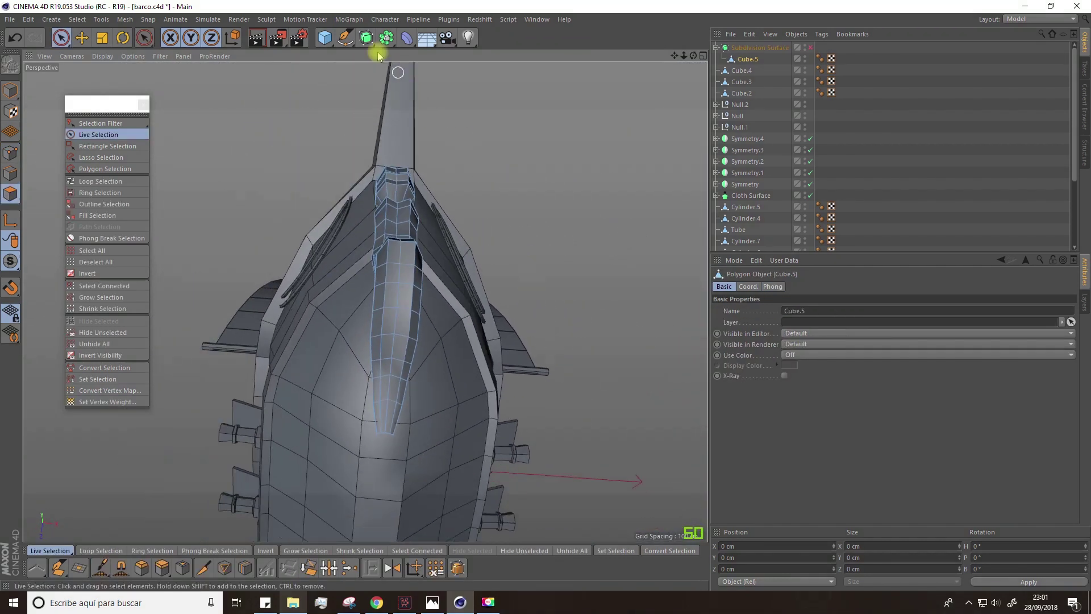
{"action": "left_click", "coordinate": [322, 38]}
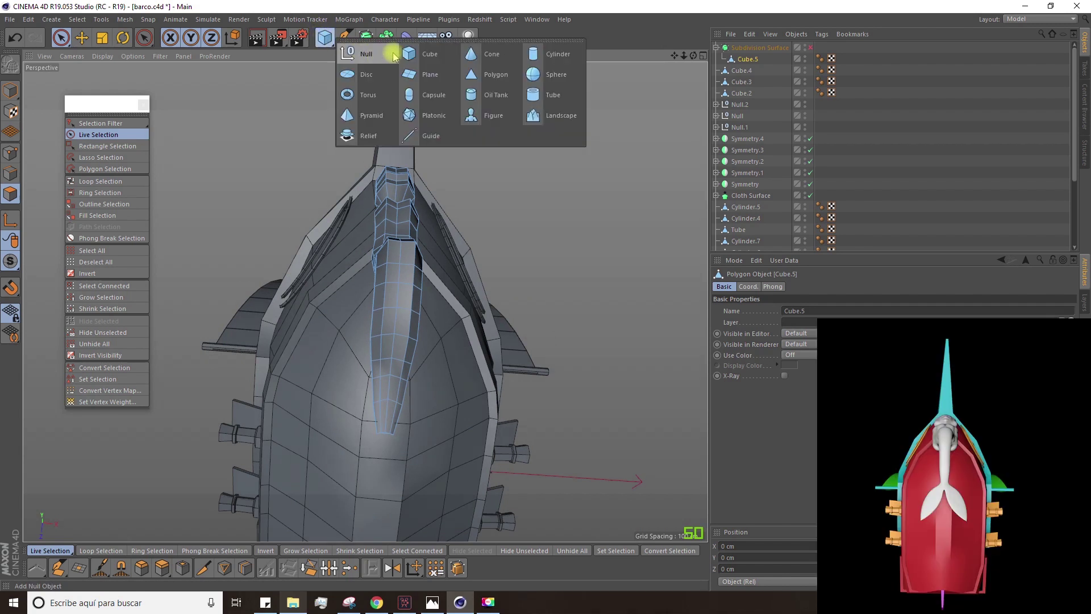
{"action": "left_click", "coordinate": [409, 56]}
{"action": "left_click_drag", "start_coordinate": [390, 170], "coordinate": [388, 434], "text": "alt"}
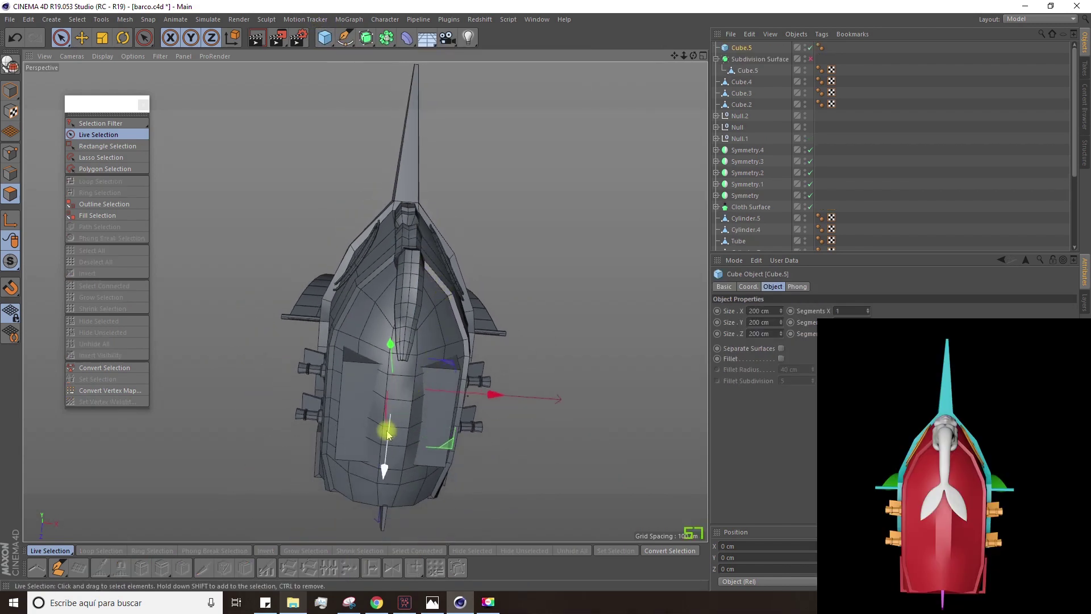
Step: Position the new cube beneath the hull near the figurehead's tail, scale it to fin size, and make it editable
{"action": "left_click_drag", "start_coordinate": [391, 362], "coordinate": [393, 409]}
{"action": "left_click_drag", "start_coordinate": [393, 409], "coordinate": [398, 375], "text": "alt"}
{"action": "left_click", "coordinate": [100, 38]}
{"action": "left_click_drag", "start_coordinate": [369, 199], "coordinate": [418, 247], "text": "alt"}
{"action": "key", "text": "c"}
Step: Scale the points at the fin block's bow-side end narrower so the fin tapers toward the tail
{"action": "left_click", "coordinate": [11, 152]}
{"action": "left_click", "coordinate": [98, 135]}
{"action": "key", "text": "t"}
{"action": "key", "text": "t"}
{"action": "left_click_drag", "start_coordinate": [418, 247], "coordinate": [409, 204], "text": "alt"}
{"action": "key", "text": "space"}
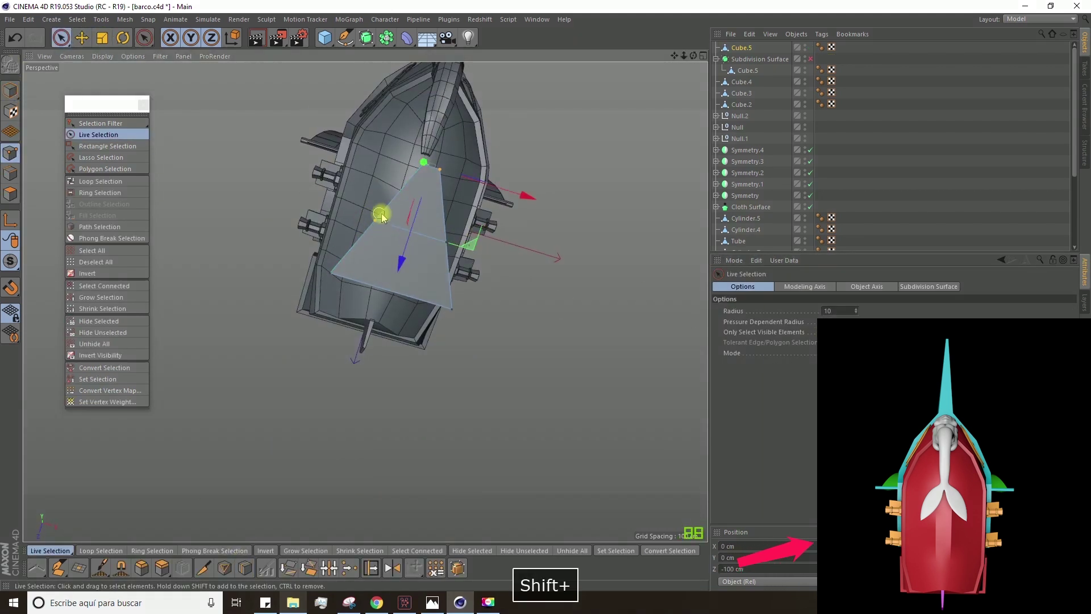
{"action": "key", "text": "t"}
{"action": "left_click_drag", "start_coordinate": [500, 257], "coordinate": [514, 263]}
Step: Add a loop cut across the fin and pull the points of its wide end outward into a longer, narrower tip
{"action": "key", "text": "k"}
{"action": "key", "text": "l"}
{"action": "scroll", "coordinate": [419, 276], "scroll_direction": "up", "scroll_amount": 2}
{"action": "left_click", "coordinate": [418, 275]}
{"action": "key", "text": "space"}
{"action": "left_click", "coordinate": [287, 270]}
{"action": "left_click", "coordinate": [469, 324], "text": "shift"}
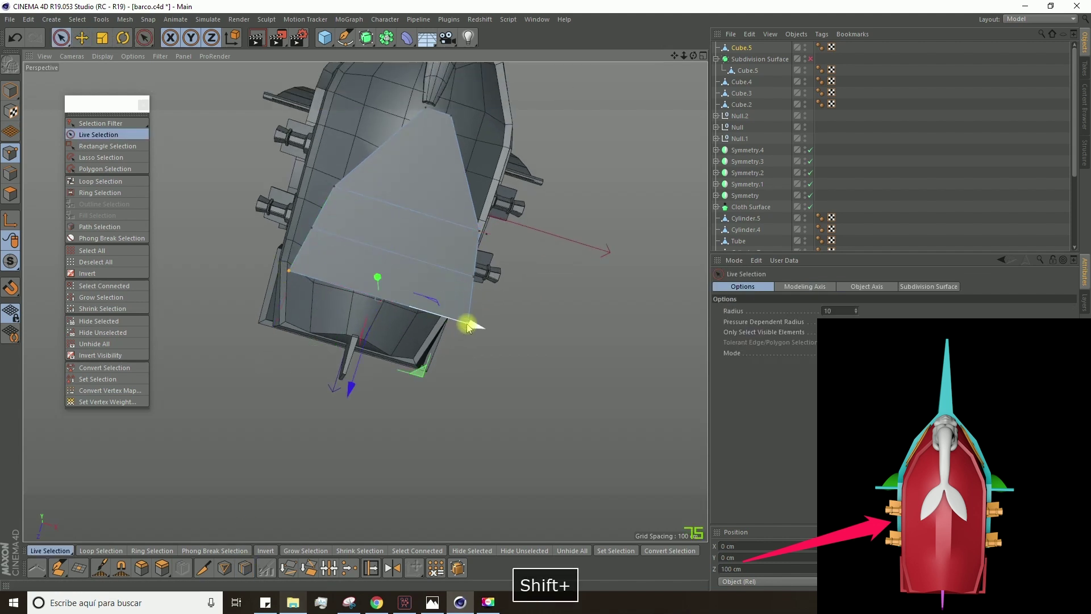
{"action": "key", "text": "e"}
{"action": "left_click_drag", "start_coordinate": [349, 383], "coordinate": [297, 453]}
{"action": "key", "text": "ctrl+z"}
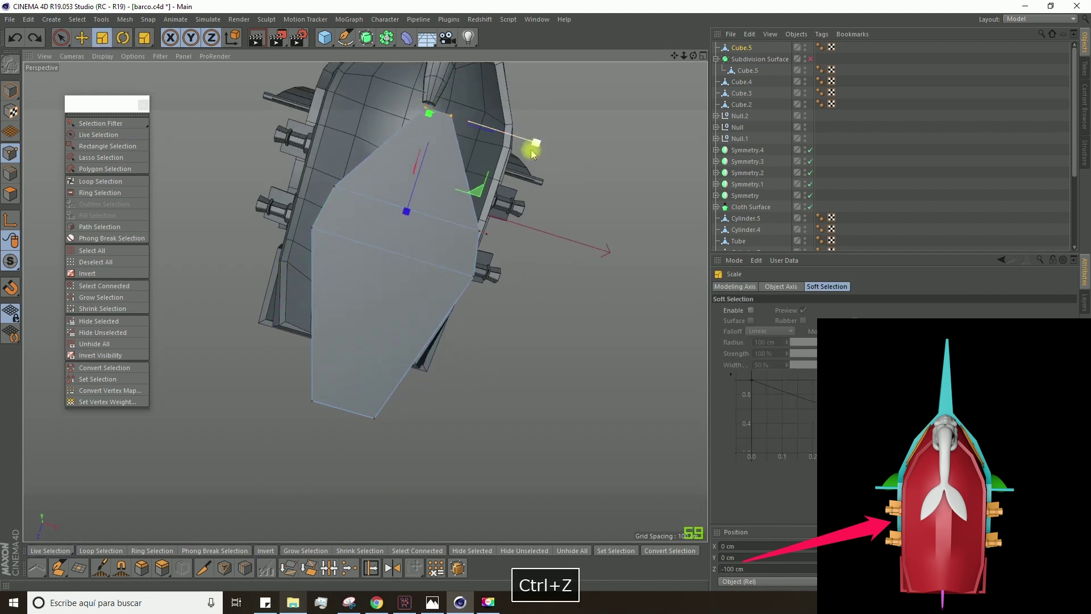
Step: Adjust the width of the fin's outline points and flatten the whole fin along its vertical axis
{"action": "key", "text": "space"}
{"action": "key", "text": "t"}
{"action": "left_click_drag", "start_coordinate": [462, 365], "coordinate": [290, 178], "text": "alt"}
{"action": "key", "text": "space"}
{"action": "key", "text": "space"}
{"action": "key", "text": "e"}
{"action": "key", "text": "t"}
{"action": "key", "text": "space"}
{"action": "left_click", "coordinate": [288, 179]}
{"action": "left_click_drag", "start_coordinate": [368, 146], "coordinate": [110, 89]}
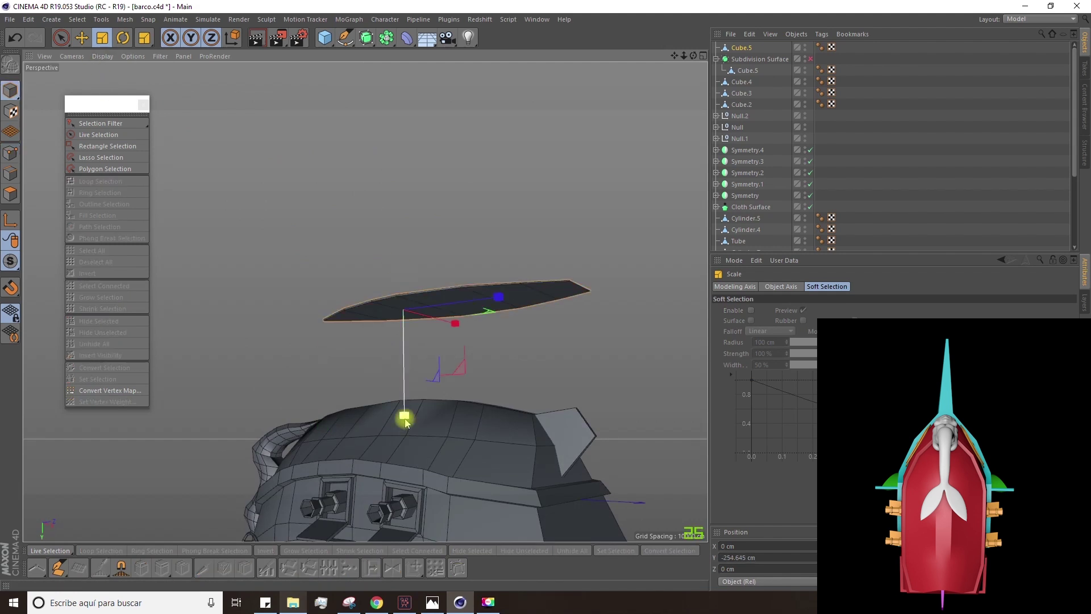
Step: Thin the fin's end points in profile so its thickness tapers toward both tips
{"action": "left_click_drag", "start_coordinate": [404, 419], "coordinate": [203, 270], "text": "alt"}
{"action": "left_click_drag", "start_coordinate": [262, 425], "coordinate": [241, 353]}
{"action": "key", "text": "space"}
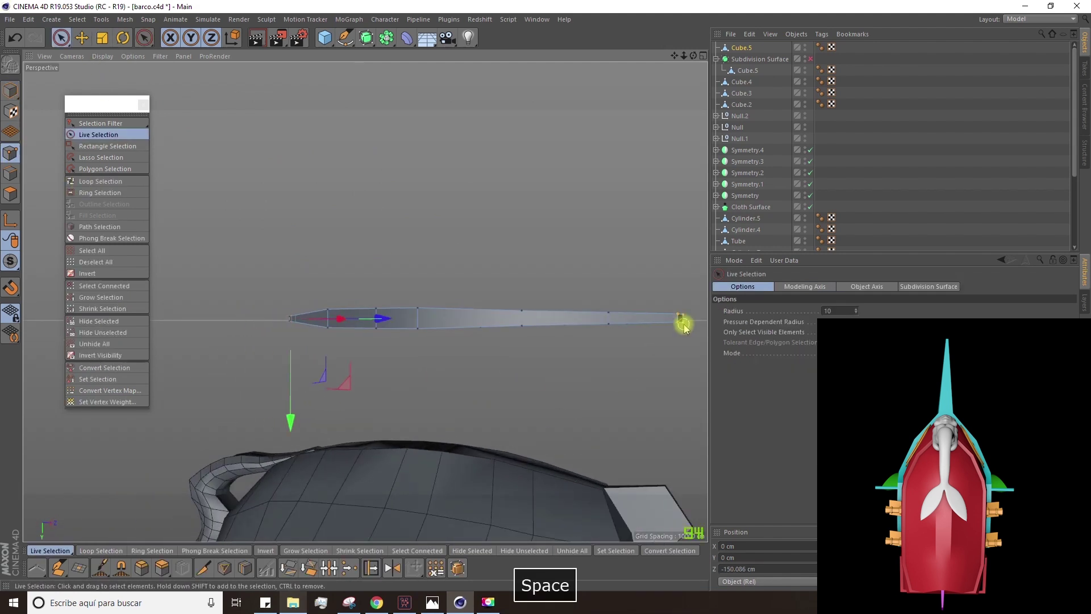
{"action": "left_click", "coordinate": [684, 323]}
{"action": "key", "text": "space"}
Step: Rotate the whole fin about its vertical axis and move it toward the end of the figurehead's tail
{"action": "left_click_drag", "start_coordinate": [684, 324], "coordinate": [504, 178], "text": "alt"}
{"action": "key", "text": "Return"}
{"action": "key", "text": "r"}
{"action": "left_click_drag", "start_coordinate": [364, 301], "coordinate": [684, 226]}
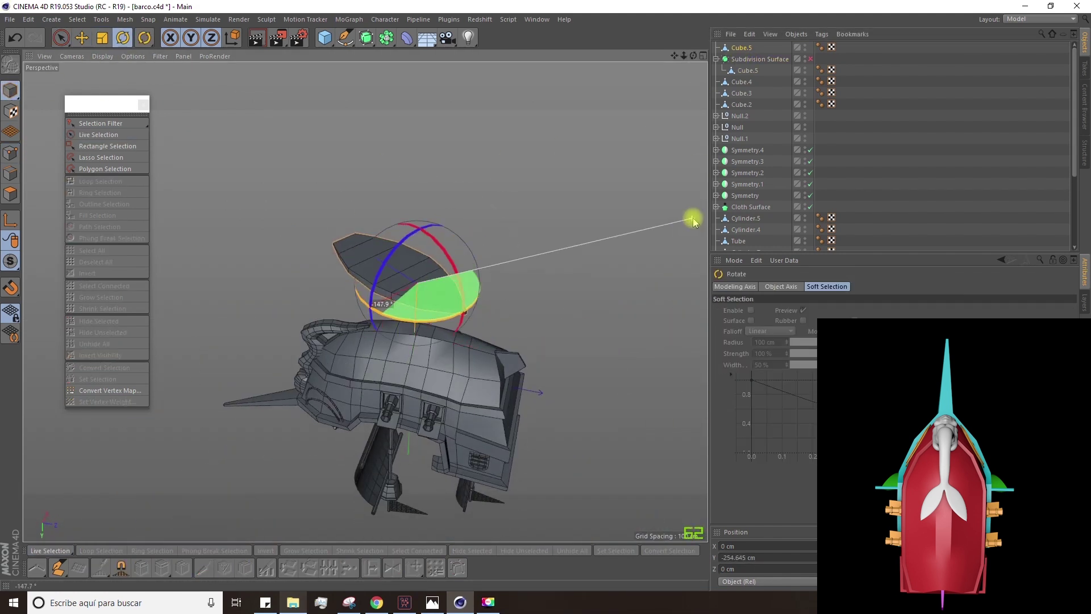
{"action": "left_click_drag", "start_coordinate": [511, 187], "coordinate": [592, 136], "text": "alt"}
{"action": "right_click_drag", "start_coordinate": [592, 137], "coordinate": [642, 136], "text": "alt"}
{"action": "key", "text": "e"}
{"action": "left_click_drag", "start_coordinate": [421, 393], "coordinate": [392, 341]}
Step: Rotate and scale the fin to fit the angle and size of the tail's end under the hull
{"action": "key", "text": "r"}
{"action": "key", "text": "t"}
{"action": "key", "text": "e"}
{"action": "left_click_drag", "start_coordinate": [392, 340], "coordinate": [397, 239], "text": "alt"}
{"action": "key", "text": "r"}
{"action": "left_click_drag", "start_coordinate": [363, 330], "coordinate": [652, 54], "text": "alt"}
{"action": "key", "text": "e"}
Step: Mirror the fin with a Symmetry object and switch off the figurehead's Subdivision Surface
{"action": "left_click_drag", "start_coordinate": [386, 37], "coordinate": [507, 92], "text": "alt"}
{"action": "left_click_drag", "start_coordinate": [507, 142], "coordinate": [341, 307], "text": "alt"}
{"action": "left_click", "coordinate": [277, 315]}
{"action": "left_click", "coordinate": [809, 70]}
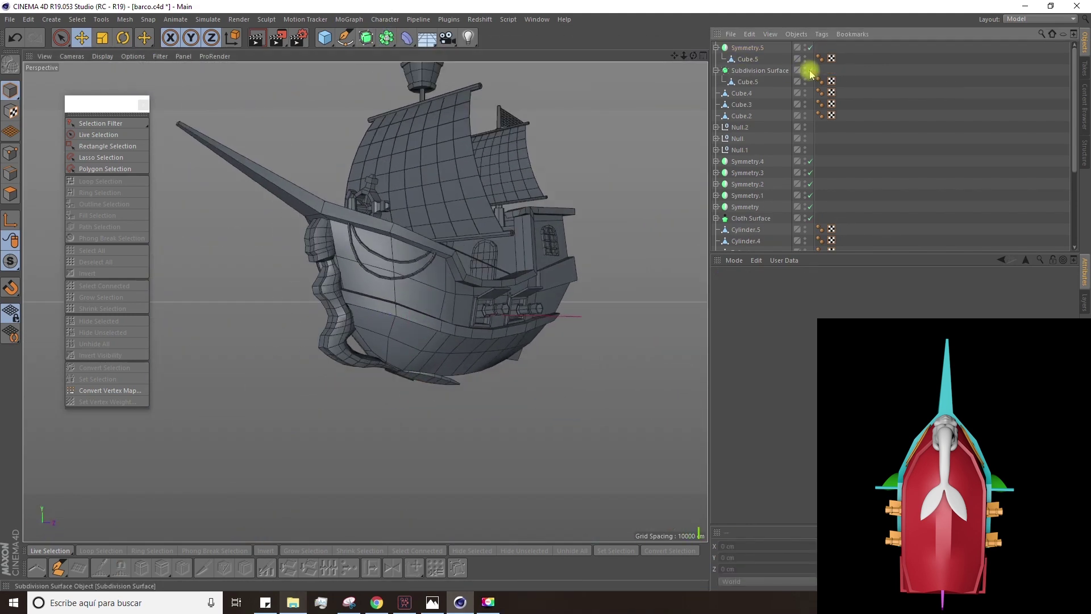
{"action": "left_click", "coordinate": [809, 71]}
{"action": "left_click_drag", "start_coordinate": [568, 341], "coordinate": [500, 375], "text": "alt"}
{"action": "right_click_drag", "start_coordinate": [320, 345], "coordinate": [363, 326], "text": "alt"}
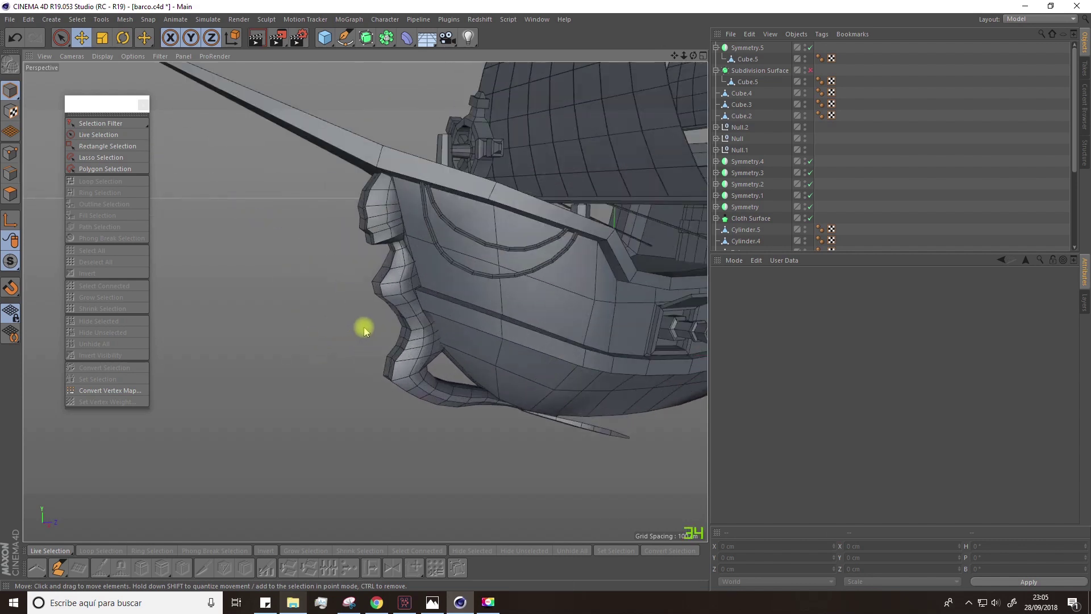
{"action": "left_click_drag", "start_coordinate": [364, 301], "coordinate": [423, 294], "text": "alt"}
{"action": "scroll", "coordinate": [427, 282], "scroll_direction": "up", "scroll_amount": 2}
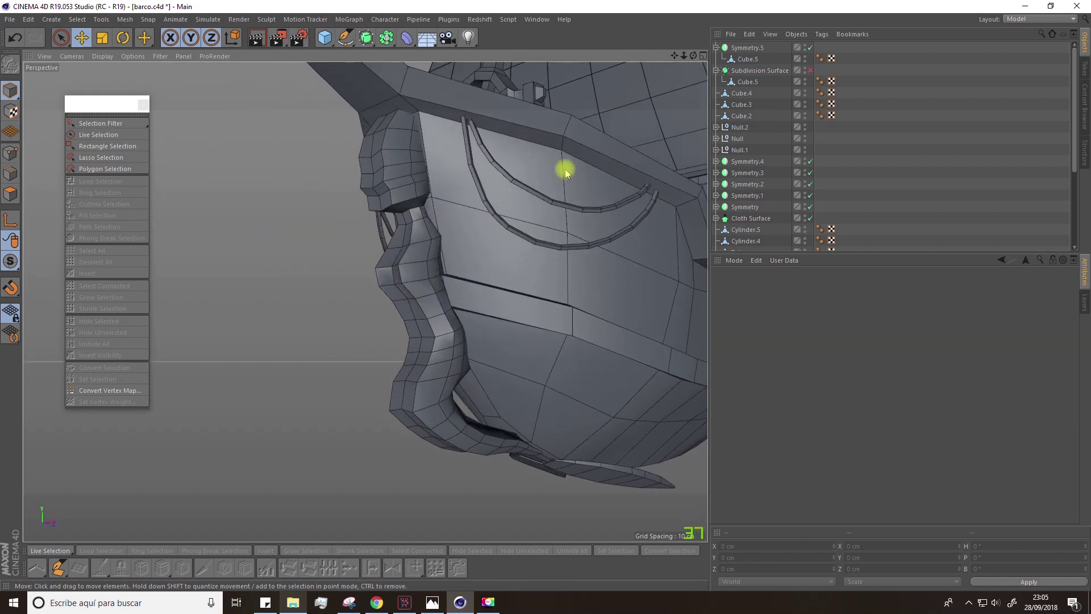
Step: Select the side polygons on both sides of the figurehead's upper torso and extrude them 9.6 cm
{"action": "left_click", "coordinate": [413, 190]}
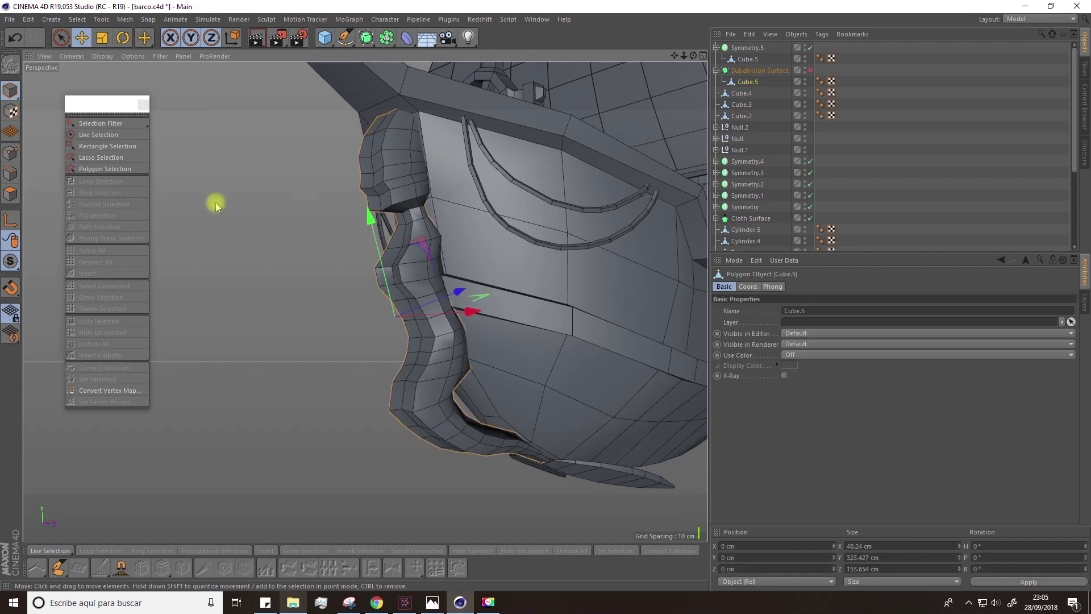
{"action": "left_click", "coordinate": [10, 194]}
{"action": "key", "text": "9"}
{"action": "left_click_drag", "start_coordinate": [415, 242], "coordinate": [365, 306], "text": "alt"}
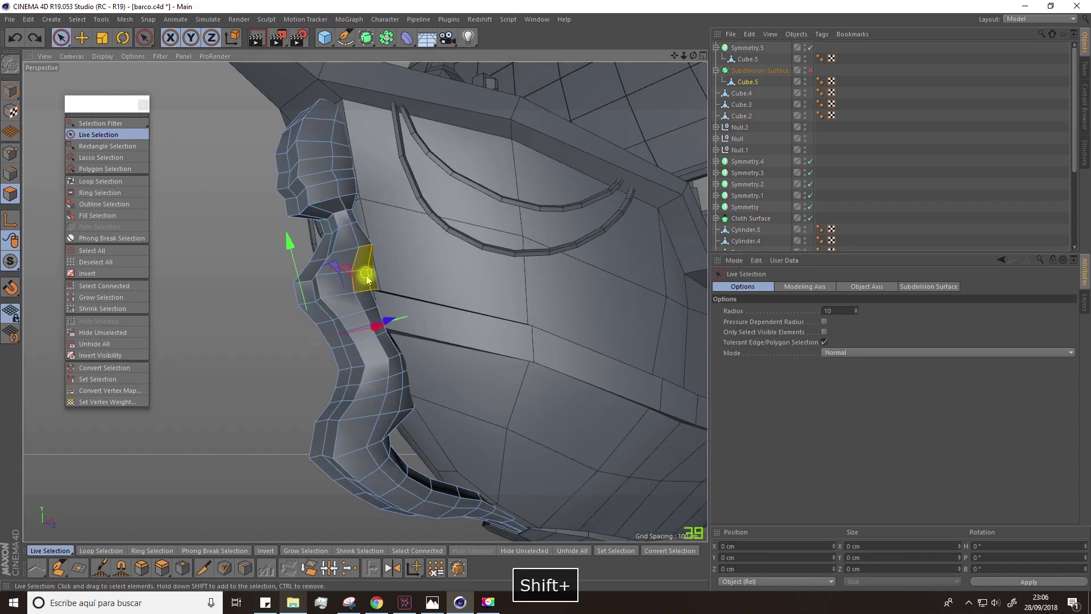
{"action": "left_click_drag", "start_coordinate": [405, 296], "coordinate": [562, 288], "text": "alt"}
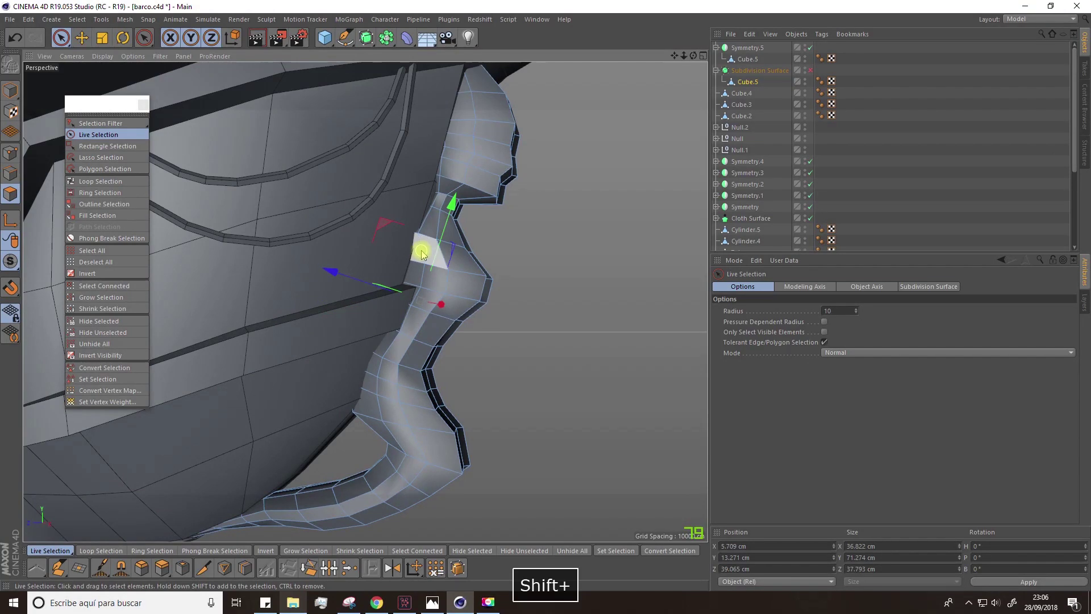
{"action": "left_click_drag", "start_coordinate": [453, 330], "coordinate": [223, 311], "text": "alt"}
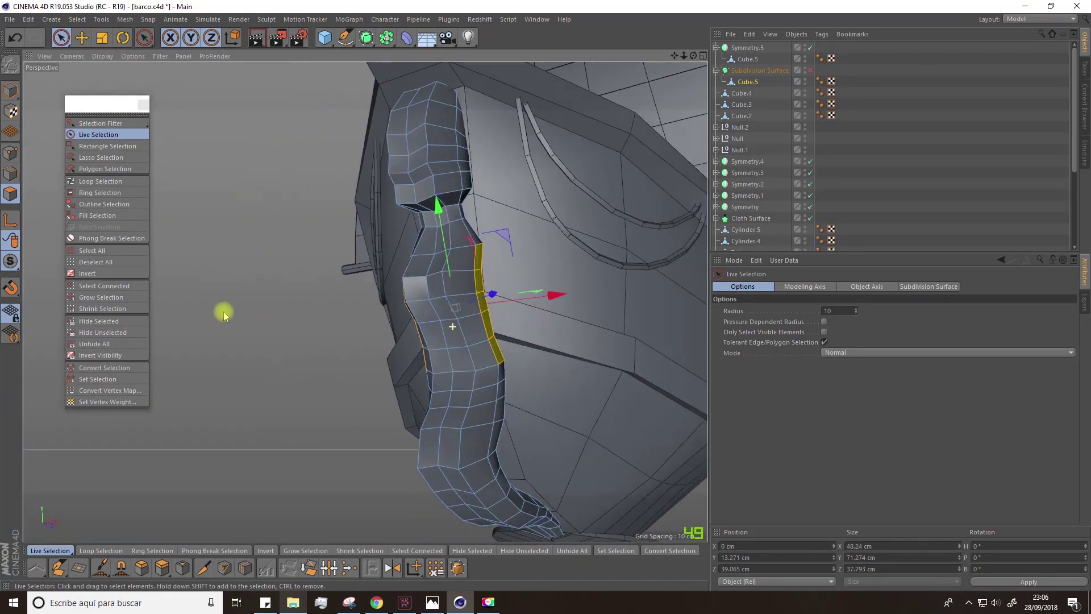
{"action": "left_click", "coordinate": [164, 568]}
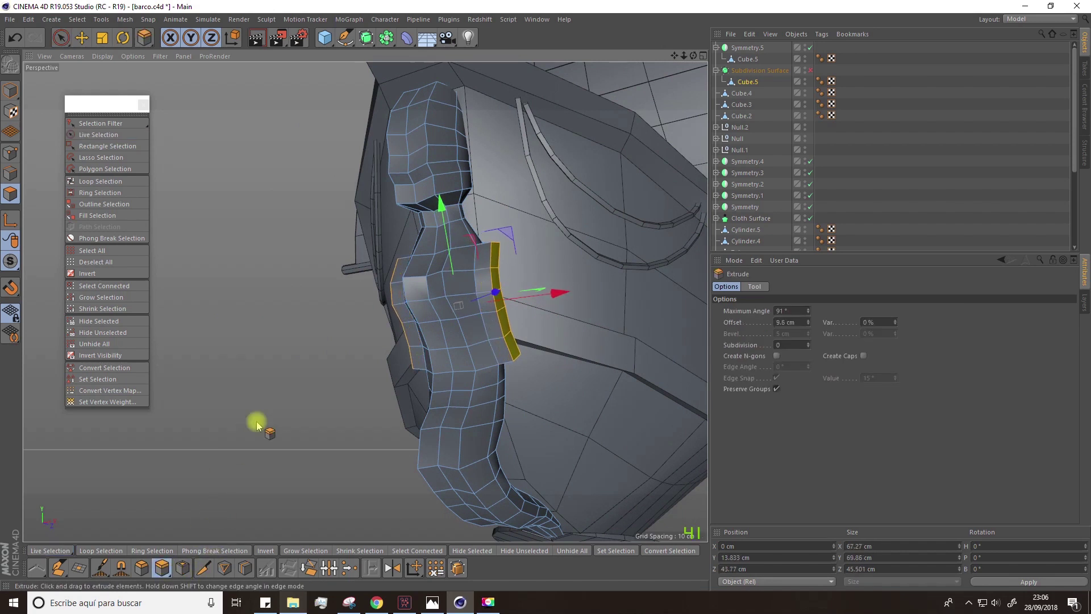
Step: Scale the extruded side polygons down in height and depth
{"action": "key", "text": "t"}
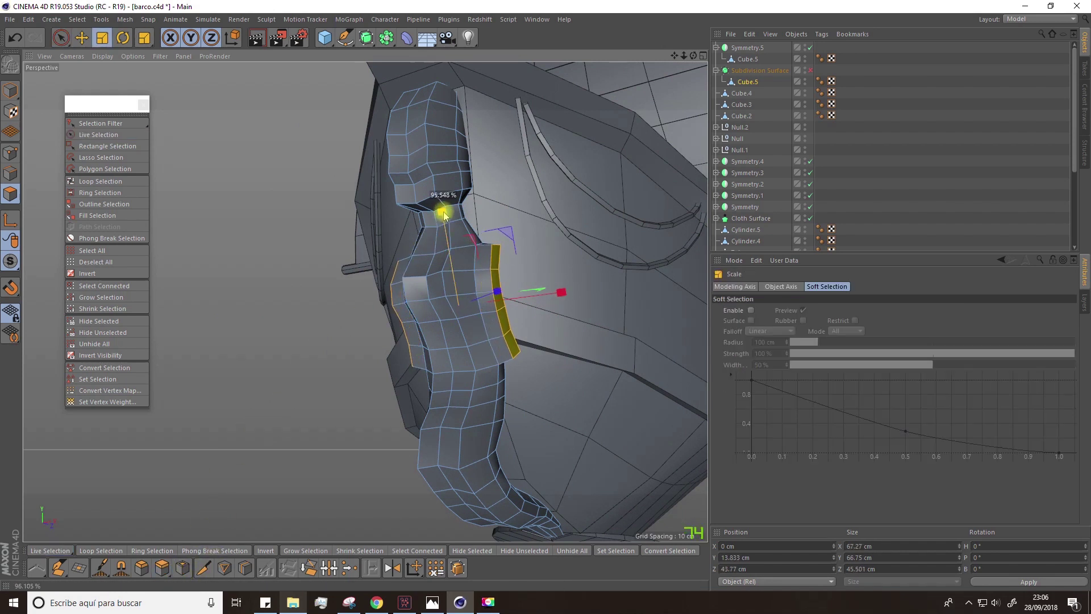
{"action": "left_click_drag", "start_coordinate": [444, 224], "coordinate": [423, 279], "text": "alt"}
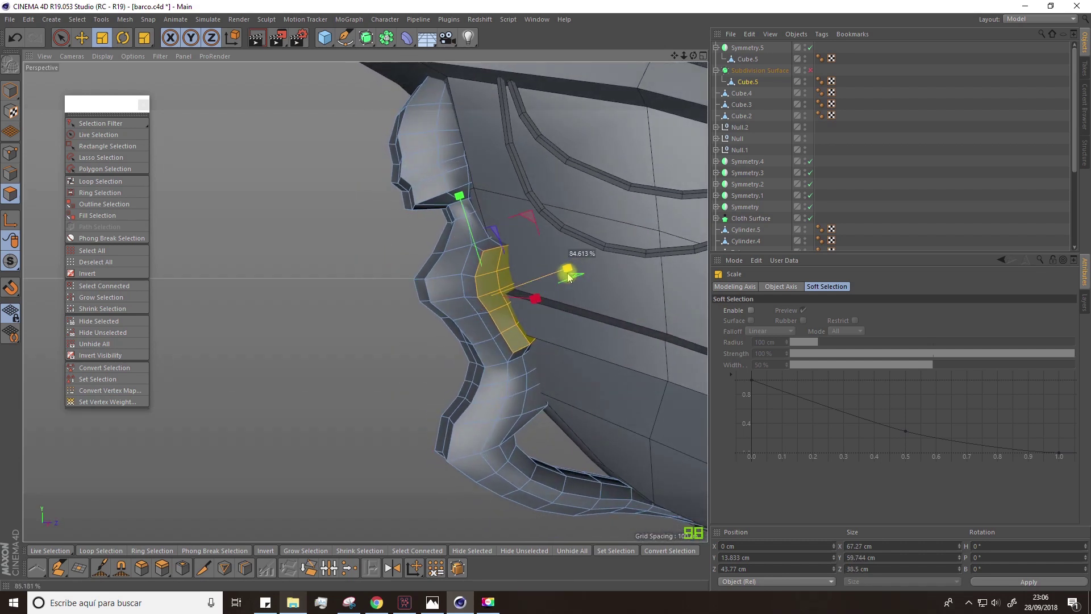
{"action": "left_click_drag", "start_coordinate": [499, 277], "coordinate": [528, 265], "text": "alt"}
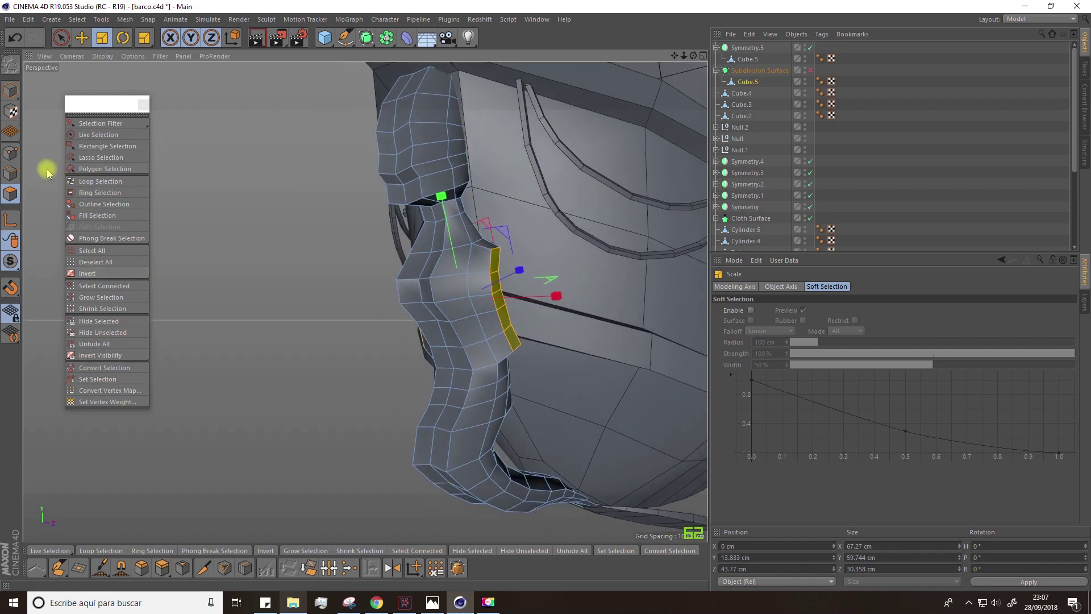
Step: Select the upper corner points of both extruded shoulders and scale them closer together across the width
{"action": "key", "text": "space"}
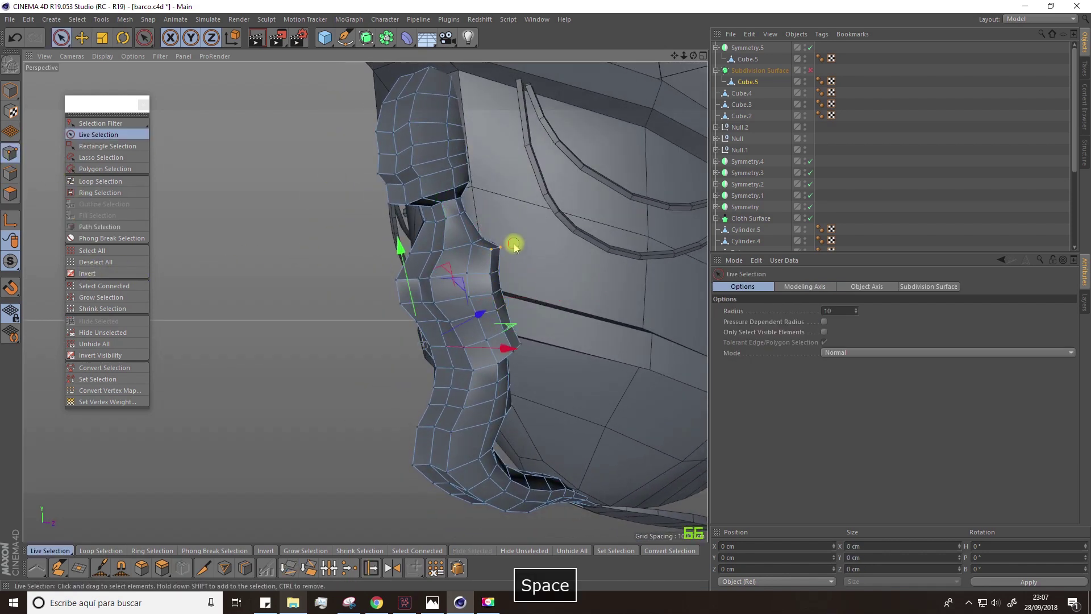
{"action": "left_click", "coordinate": [514, 246]}
{"action": "left_click_drag", "start_coordinate": [541, 262], "coordinate": [625, 263], "text": "alt"}
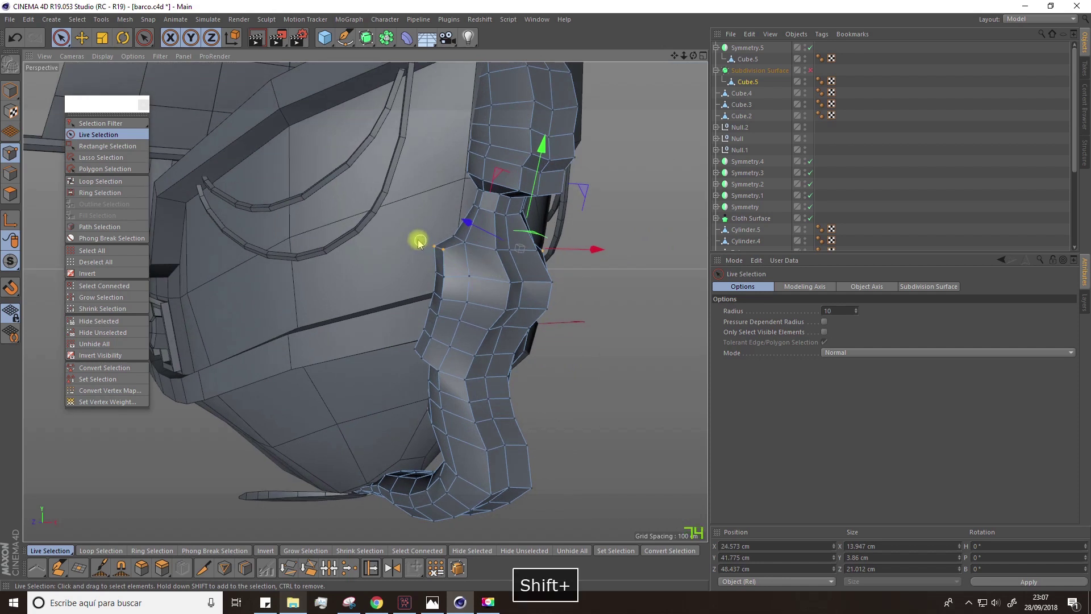
{"action": "left_click_drag", "start_coordinate": [419, 241], "coordinate": [370, 241], "text": "alt"}
{"action": "key", "text": "t"}
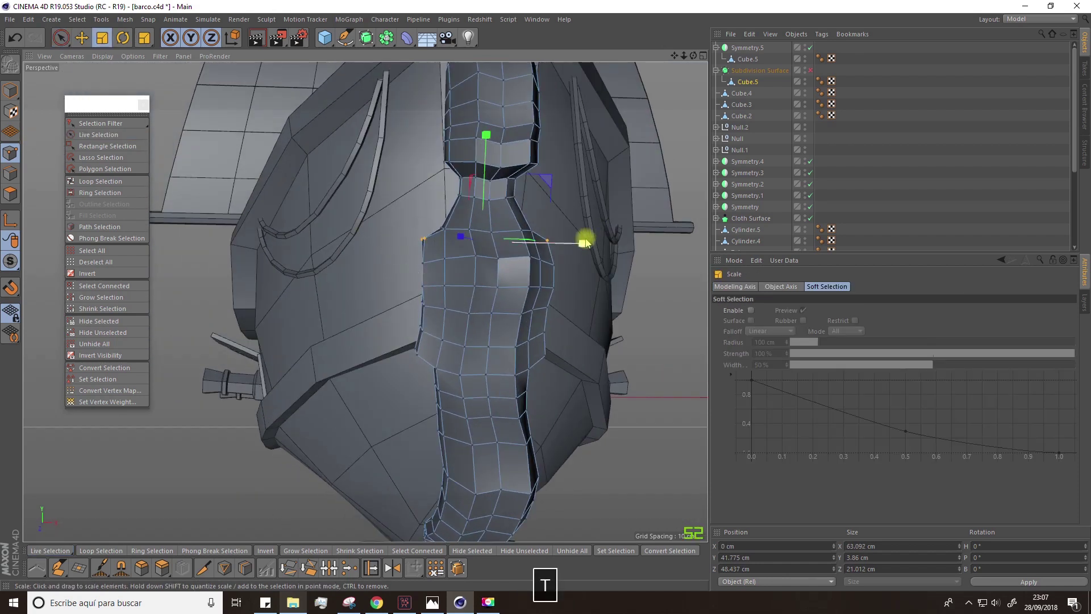
{"action": "left_click_drag", "start_coordinate": [539, 306], "coordinate": [530, 343], "text": "alt"}
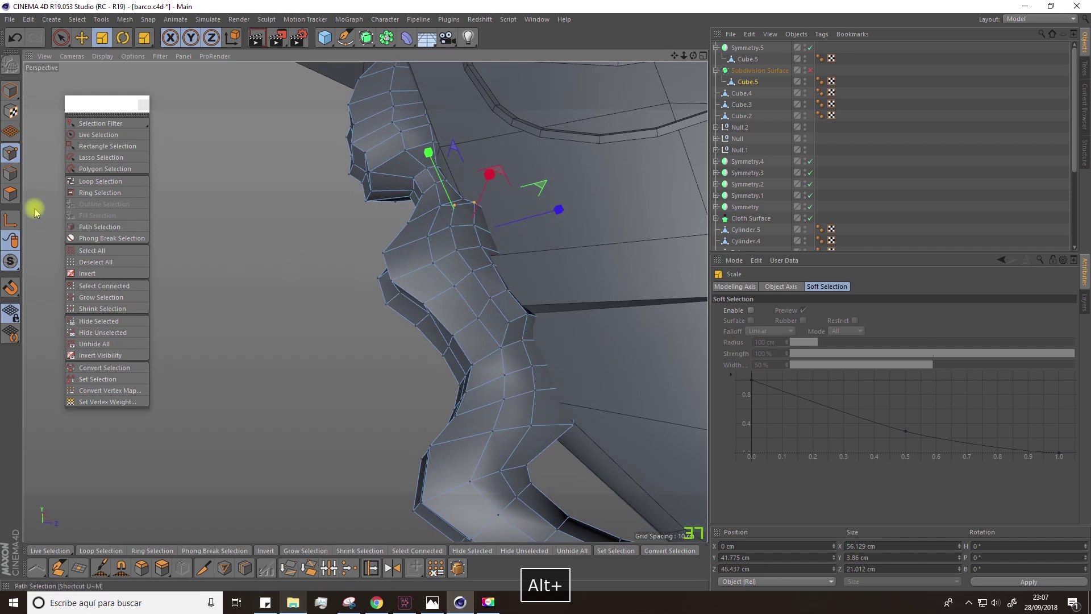
Step: Hide the hull, select the bottom polygon of each shoulder extrusion, and extrude both 19 cm as arms
{"action": "key", "text": "9"}
{"action": "left_click", "coordinate": [10, 193]}
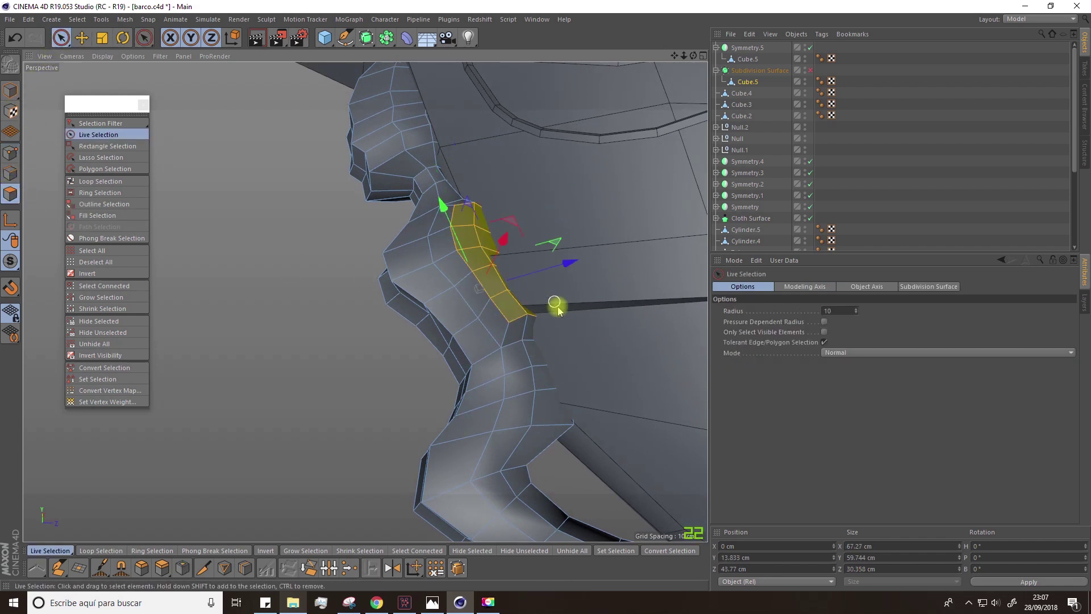
{"action": "left_click_drag", "start_coordinate": [489, 349], "coordinate": [360, 330], "text": "alt"}
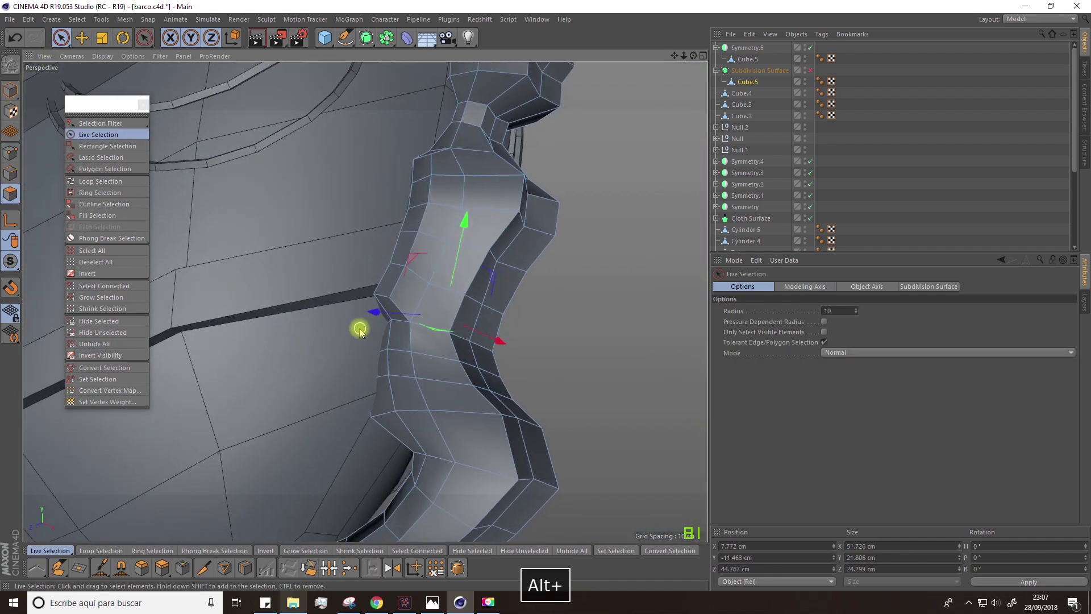
{"action": "left_click", "coordinate": [383, 307]}
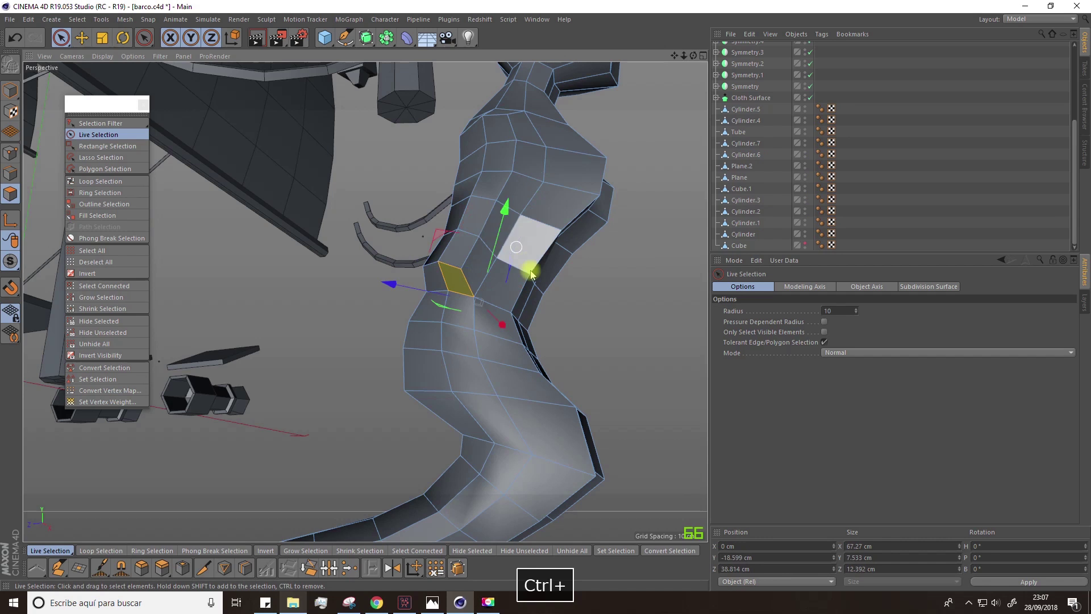
{"action": "left_click_drag", "start_coordinate": [532, 274], "coordinate": [349, 354], "text": "alt"}
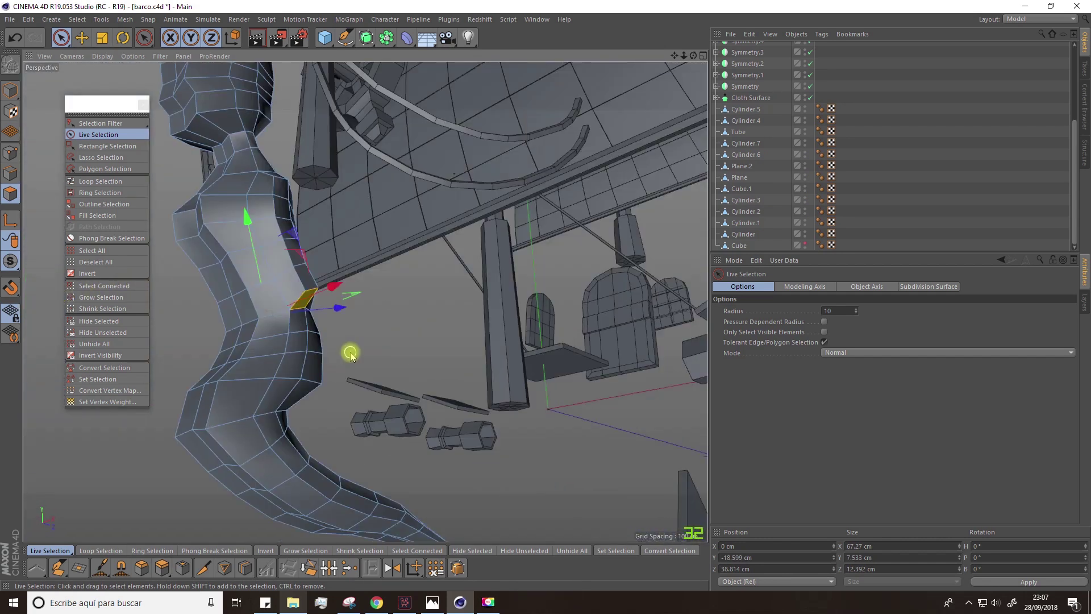
{"action": "left_click", "coordinate": [163, 566]}
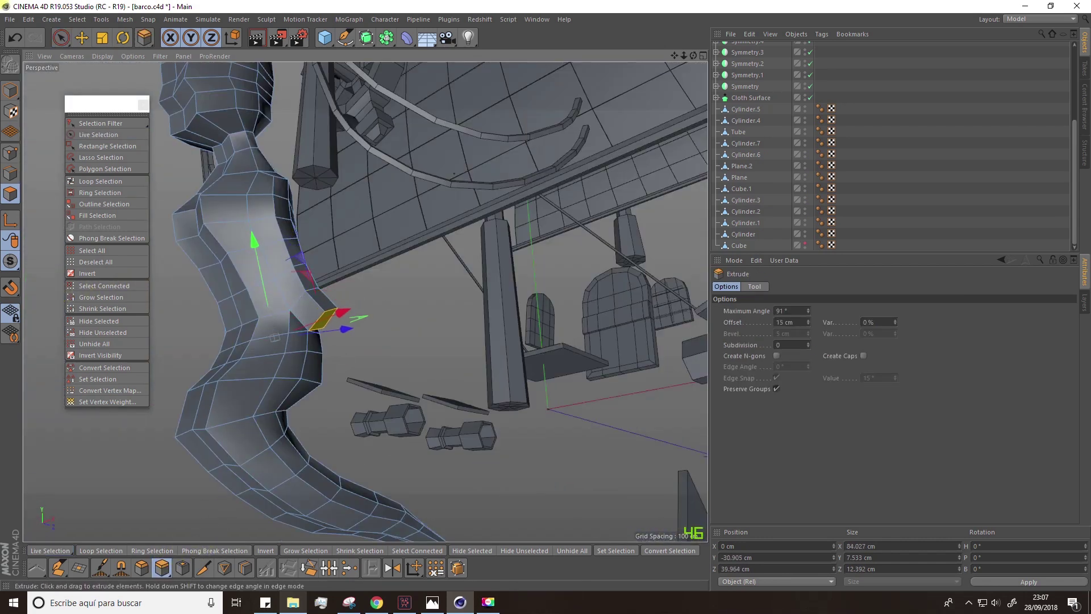
{"action": "left_click_drag", "start_coordinate": [312, 370], "coordinate": [386, 316], "text": "alt"}
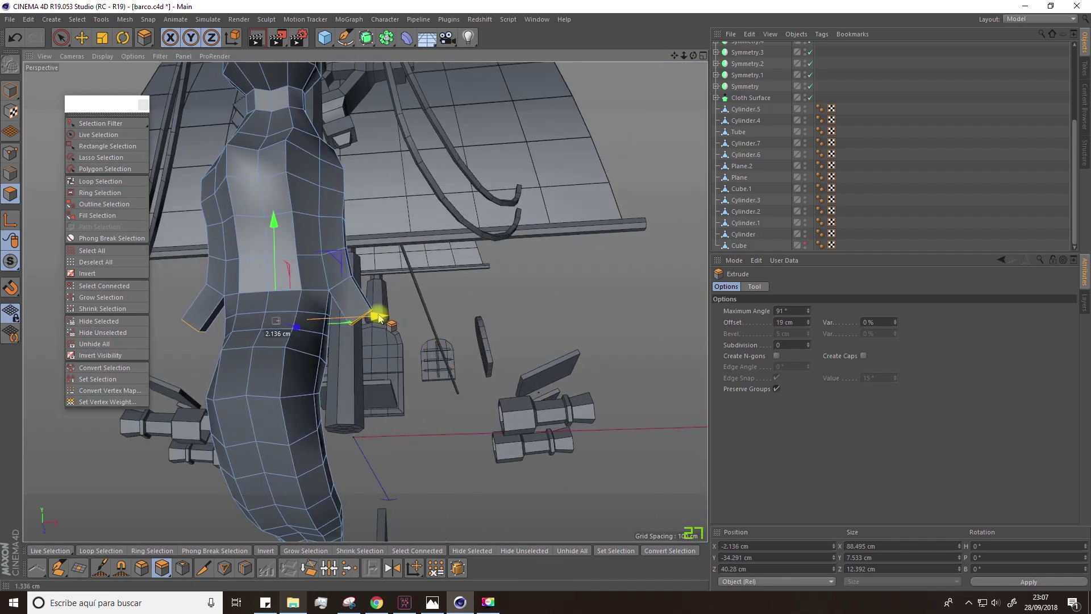
Step: Reshape the figurehead's arms by selecting matching points on both sides and scaling them across the width
{"action": "key", "text": "t"}
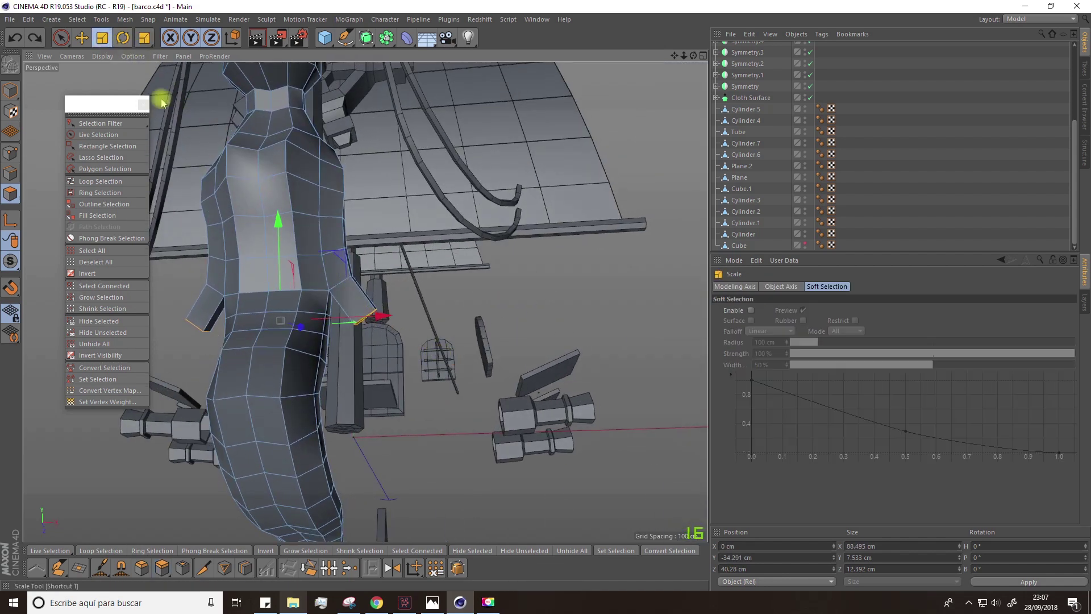
{"action": "left_click_drag", "start_coordinate": [360, 332], "coordinate": [420, 279], "text": "alt"}
{"action": "left_click", "coordinate": [9, 152]}
{"action": "left_click", "coordinate": [98, 134]}
{"action": "left_click_drag", "start_coordinate": [534, 319], "coordinate": [500, 341], "text": "alt"}
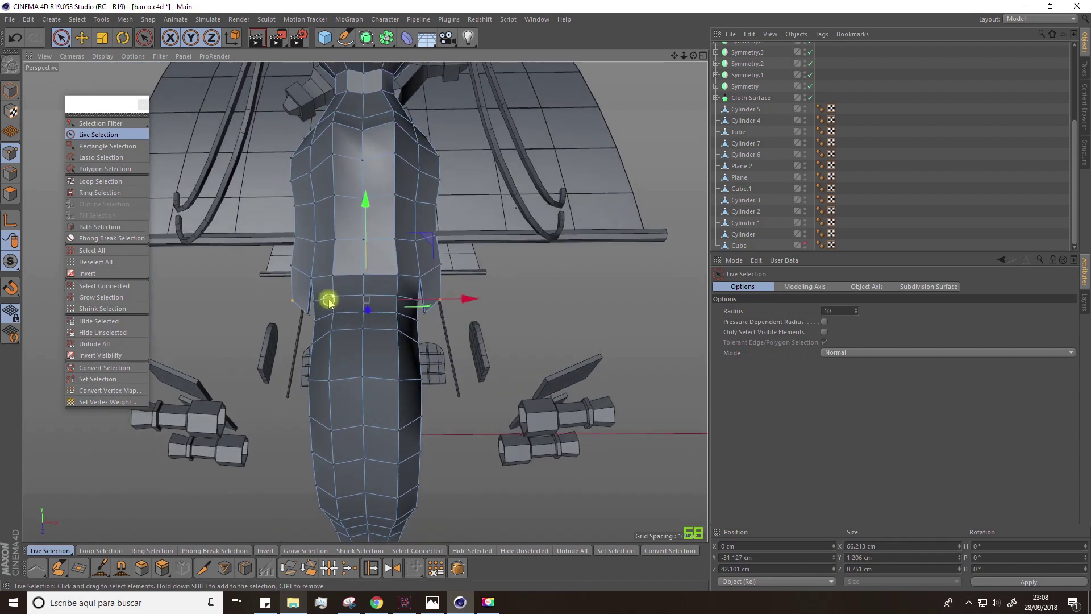
{"action": "left_click_drag", "start_coordinate": [365, 217], "coordinate": [233, 348], "text": "alt"}
{"action": "left_click", "coordinate": [278, 228]}
{"action": "left_click", "coordinate": [238, 233], "text": "shift"}
{"action": "key", "text": "t"}
{"action": "key", "text": "space"}
{"action": "left_click", "coordinate": [403, 182], "text": "shift"}
Step: Make the hull visible again and clear the object selection
{"action": "scroll", "coordinate": [261, 358], "scroll_direction": "down", "scroll_amount": 8}
{"action": "left_click", "coordinate": [805, 243]}
{"action": "left_click", "coordinate": [858, 245]}
{"action": "scroll", "coordinate": [448, 265], "scroll_direction": "down", "scroll_amount": 2}
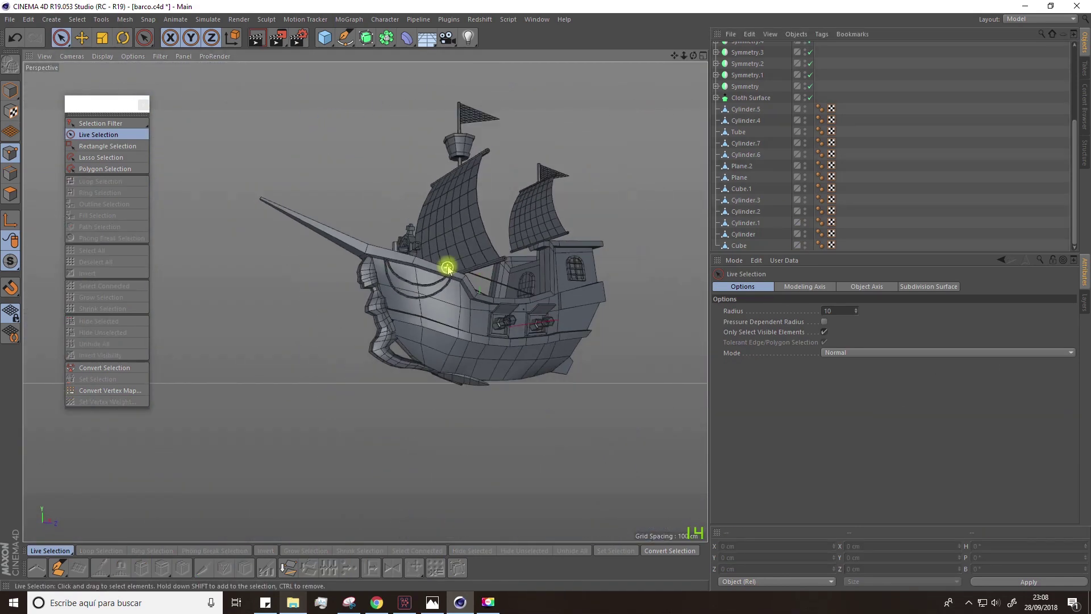
Step: Toggle the figurehead's Subdivision Surface on and off to check the smoothed torso and arms
{"action": "left_click_drag", "start_coordinate": [448, 265], "coordinate": [454, 296], "text": "alt"}
{"action": "scroll", "coordinate": [769, 80], "scroll_direction": "up", "scroll_amount": 4}
{"action": "left_click", "coordinate": [762, 71]}
{"action": "left_click", "coordinate": [811, 70]}
{"action": "left_click_drag", "start_coordinate": [360, 441], "coordinate": [239, 357], "text": "alt"}
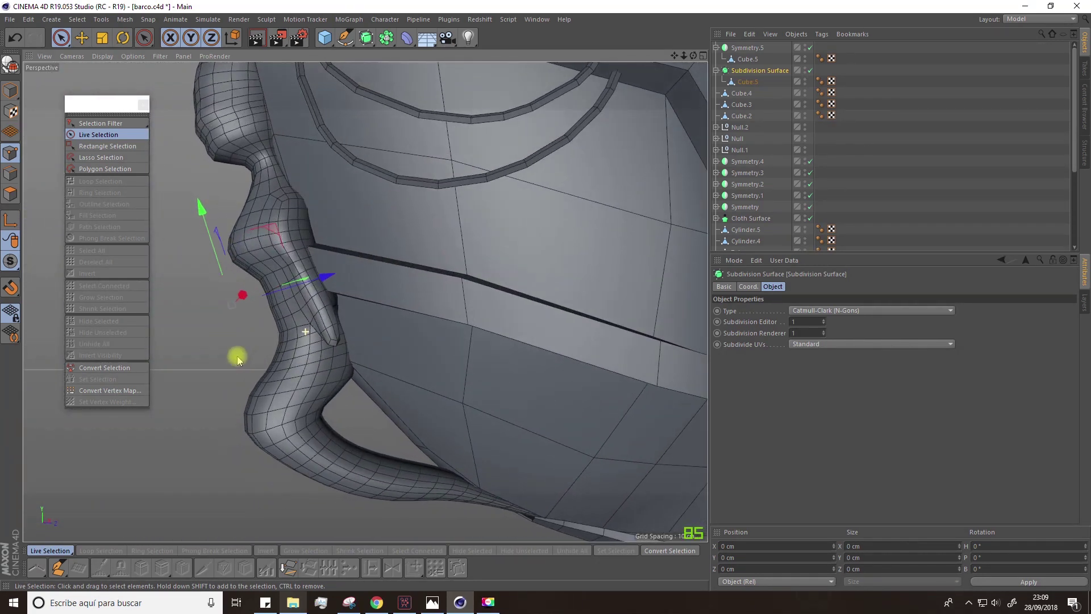
{"action": "left_click", "coordinate": [809, 71]}
Step: Extrude the ends of the figurehead's arms further, scaling and moving them to lengthen the arms against the hull
{"action": "left_click_drag", "start_coordinate": [397, 327], "coordinate": [400, 392], "text": "alt"}
{"action": "left_click", "coordinate": [753, 81]}
{"action": "key", "text": "d"}
{"action": "key", "text": "t"}
{"action": "key", "text": "e"}
{"action": "left_click_drag", "start_coordinate": [405, 389], "coordinate": [221, 496]}
{"action": "key", "text": "Return"}
Step: Loop-select points on the figurehead's torso, then move and scale them to refine its shape
{"action": "key", "text": "u"}
{"action": "key", "text": "l"}
{"action": "left_click", "coordinate": [292, 315]}
{"action": "key", "text": "e"}
{"action": "left_click_drag", "start_coordinate": [347, 333], "coordinate": [295, 207]}
{"action": "key", "text": "t"}
{"action": "right_click_drag", "start_coordinate": [295, 207], "coordinate": [331, 262], "text": "alt"}
Step: Loop-select the points between the figurehead's neck and shoulders and scale them smaller
{"action": "left_click", "coordinate": [244, 567]}
{"action": "left_click", "coordinate": [324, 262]}
{"action": "left_click", "coordinate": [77, 19]}
{"action": "left_click", "coordinate": [100, 95]}
{"action": "left_click", "coordinate": [333, 252]}
{"action": "key", "text": "t"}
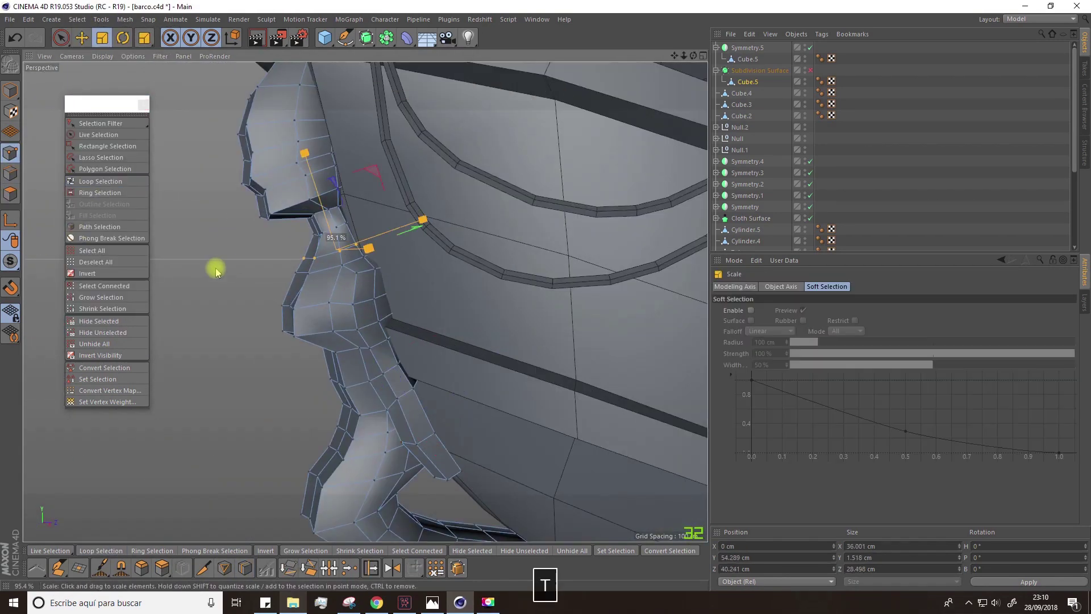
{"action": "left_click_drag", "start_coordinate": [216, 268], "coordinate": [164, 267]}
Step: Turn the figurehead's Subdivision Surface back on, clear the selection, and review the whole ship
{"action": "left_click_drag", "start_coordinate": [165, 267], "coordinate": [267, 267], "text": "alt"}
{"action": "right_click_drag", "start_coordinate": [267, 267], "coordinate": [245, 302], "text": "alt"}
{"action": "key", "text": "space"}
{"action": "left_click_drag", "start_coordinate": [245, 302], "coordinate": [317, 275], "text": "alt"}
{"action": "key", "text": "space"}
{"action": "left_click", "coordinate": [810, 70]}
{"action": "left_click", "coordinate": [869, 142]}
{"action": "scroll", "coordinate": [362, 420], "scroll_direction": "down", "scroll_amount": 8}
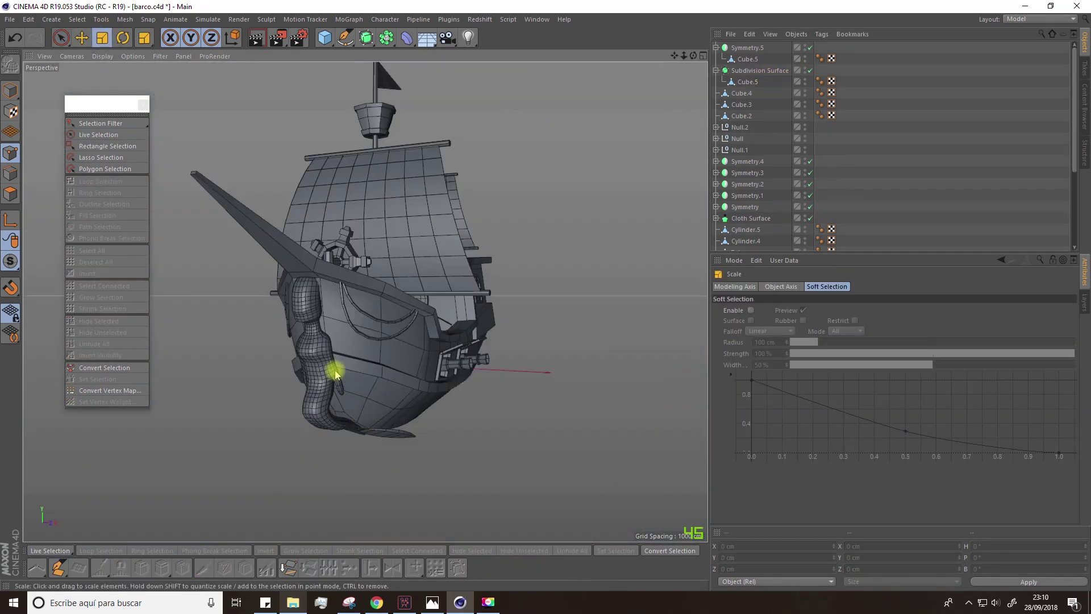
{"action": "left_click_drag", "start_coordinate": [368, 343], "coordinate": [455, 417], "text": "alt"}
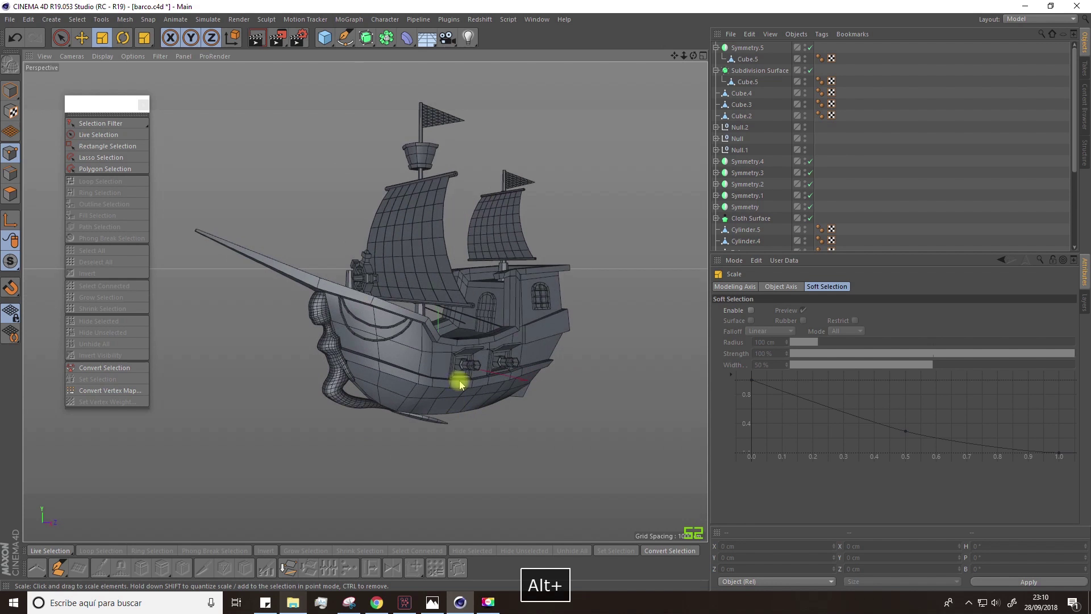
{"action": "left_click_drag", "start_coordinate": [411, 274], "coordinate": [416, 358], "text": "alt"}
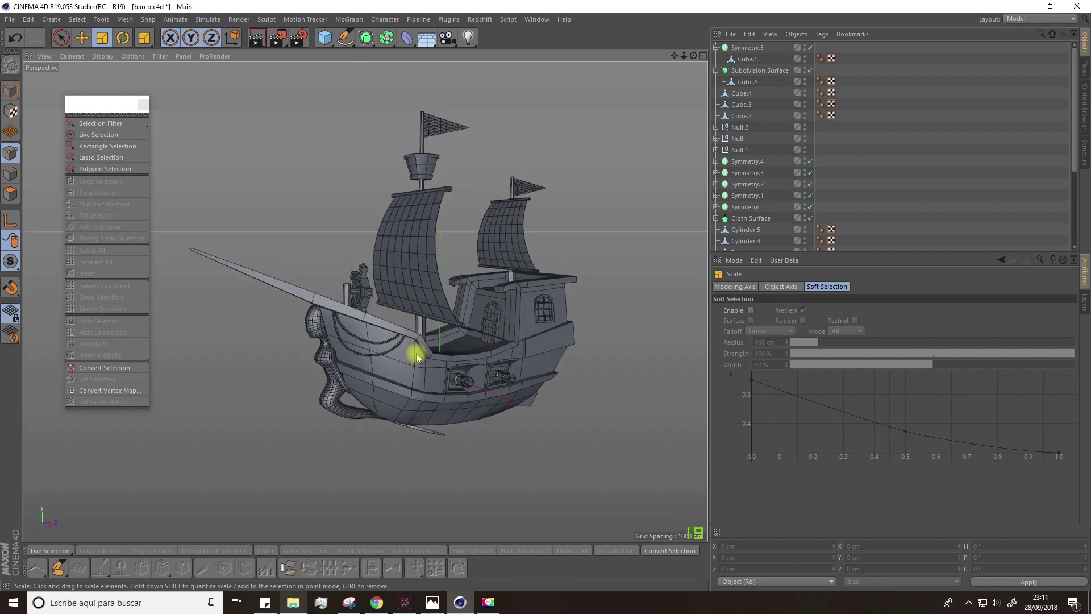
Step: Examine the whole ship from the bow, stern and side
{"action": "left_click_drag", "start_coordinate": [383, 354], "coordinate": [355, 341], "text": "alt"}
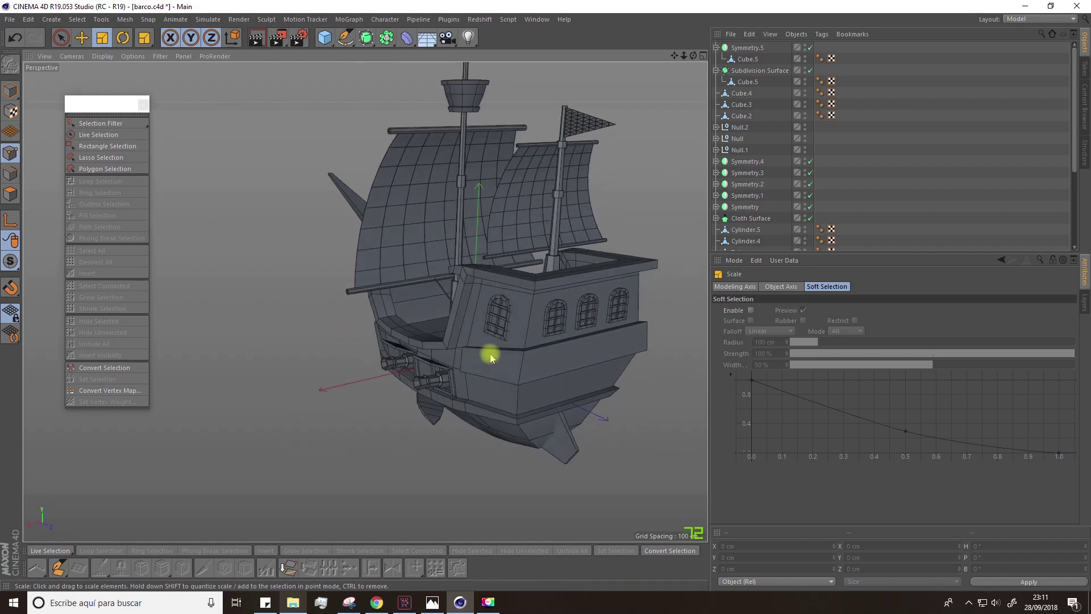
{"action": "scroll", "coordinate": [521, 382], "scroll_direction": "up", "scroll_amount": 3}
{"action": "left_click_drag", "start_coordinate": [472, 366], "coordinate": [606, 361], "text": "alt"}
{"action": "right_click_drag", "start_coordinate": [605, 360], "coordinate": [377, 370], "text": "alt"}
{"action": "left_click_drag", "start_coordinate": [377, 370], "coordinate": [386, 324], "text": "alt"}
{"action": "right_click_drag", "start_coordinate": [529, 301], "coordinate": [497, 294], "text": "alt"}
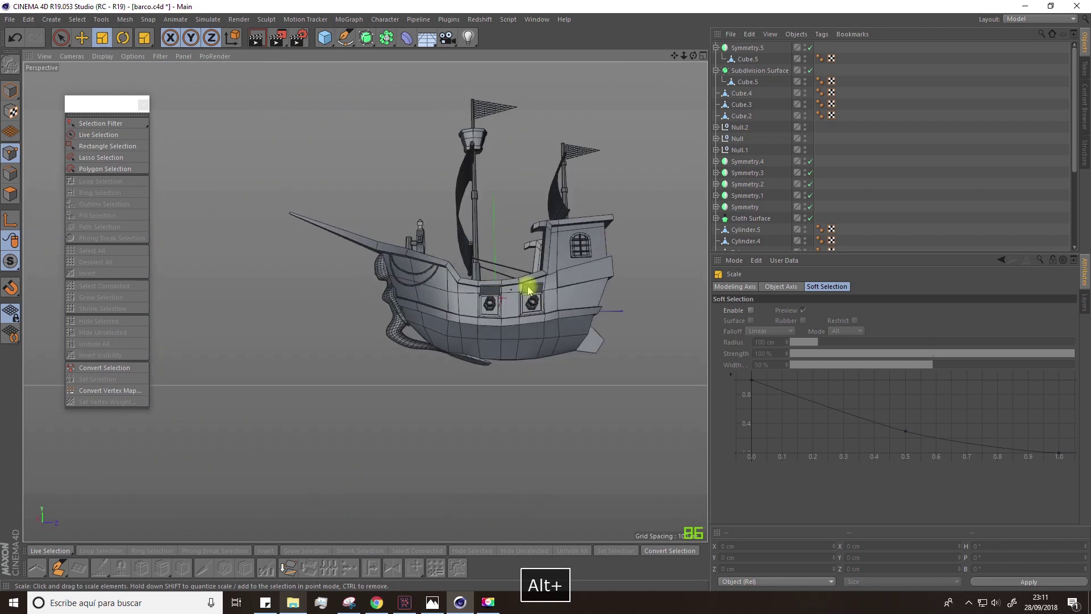
{"action": "left_click_drag", "start_coordinate": [528, 290], "coordinate": [494, 293], "text": "alt"}
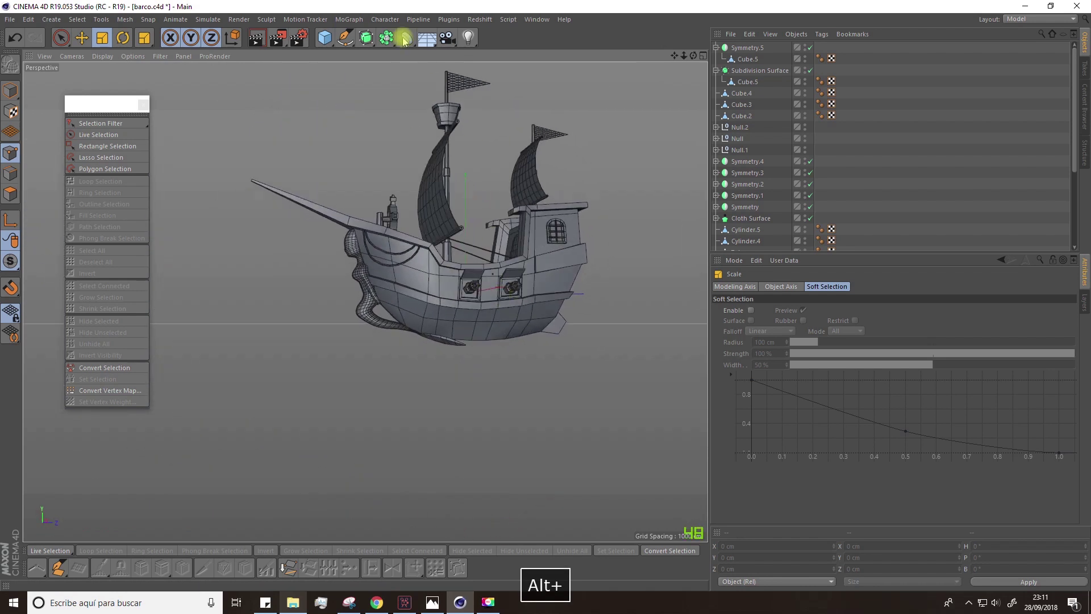
Step: Add a Torus primitive and move it down below the ship's hull
{"action": "left_click", "coordinate": [331, 42]}
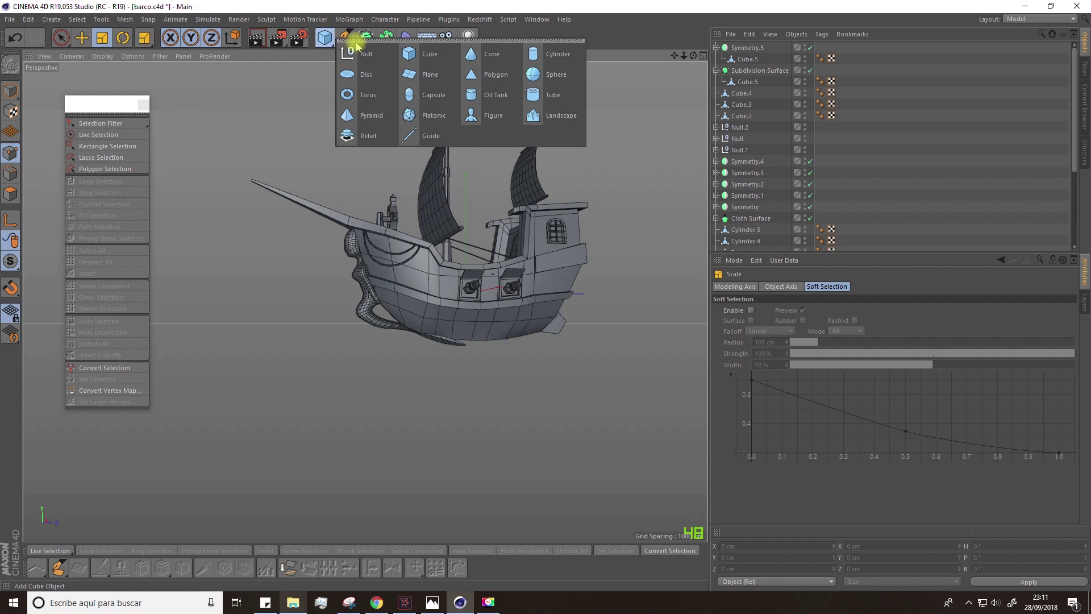
{"action": "left_click", "coordinate": [353, 96]}
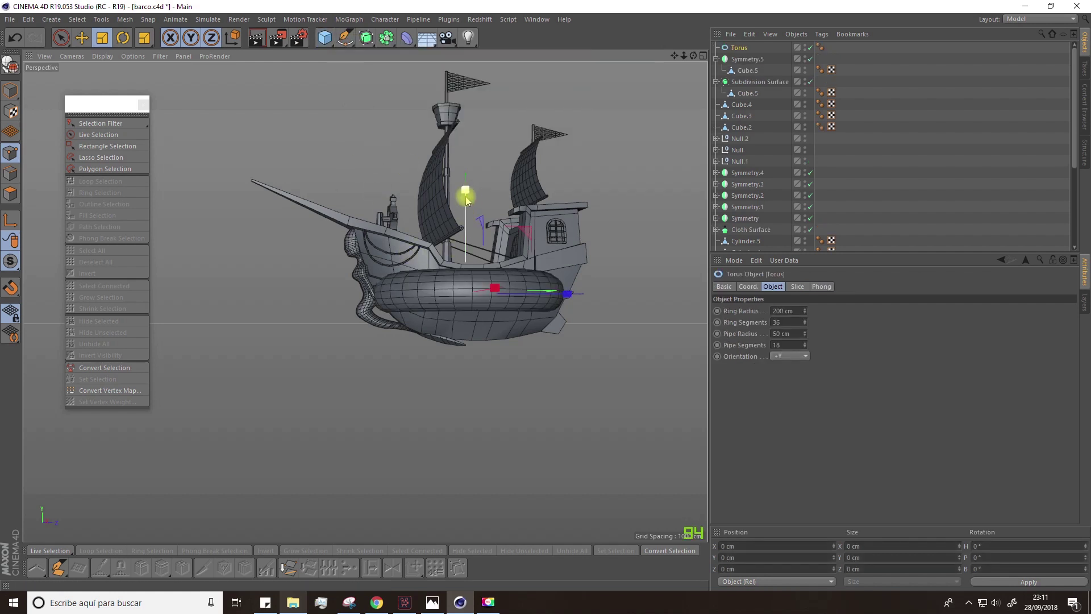
{"action": "left_click", "coordinate": [85, 42]}
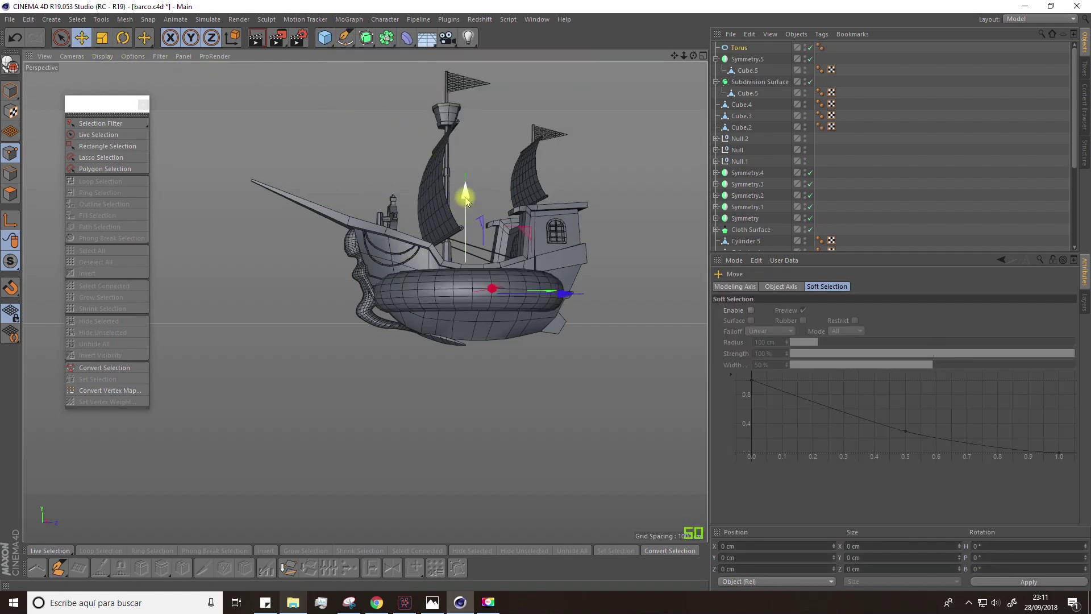
{"action": "left_click_drag", "start_coordinate": [465, 200], "coordinate": [479, 375]}
{"action": "left_click_drag", "start_coordinate": [493, 280], "coordinate": [523, 306], "text": "alt"}
Step: Reduce the torus to 9 ring segments and 8 pipe segments
{"action": "left_click", "coordinate": [737, 47]}
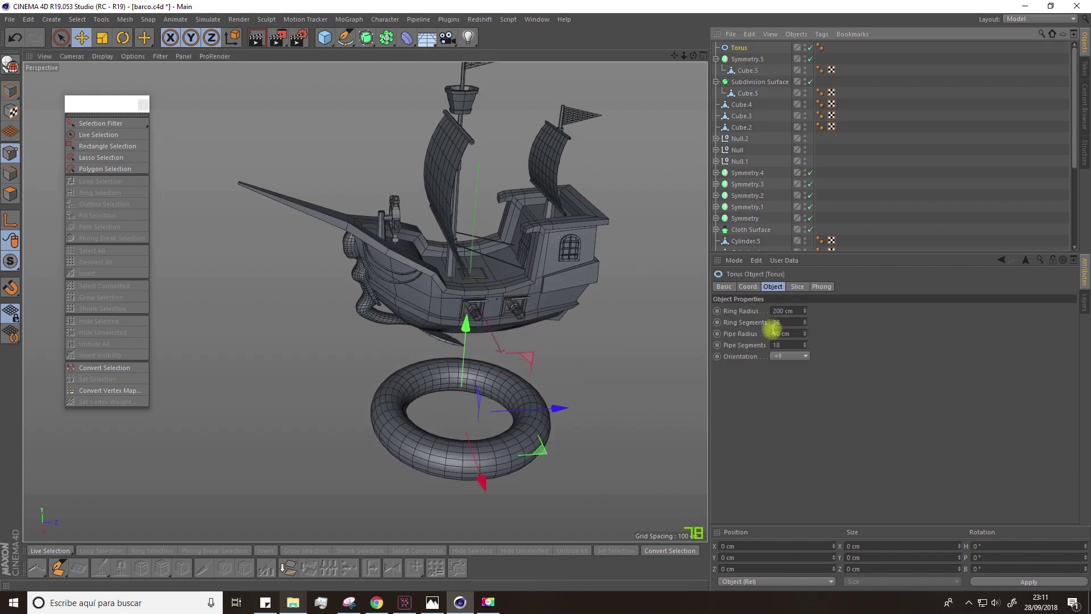
{"action": "double_click", "coordinate": [776, 322]}
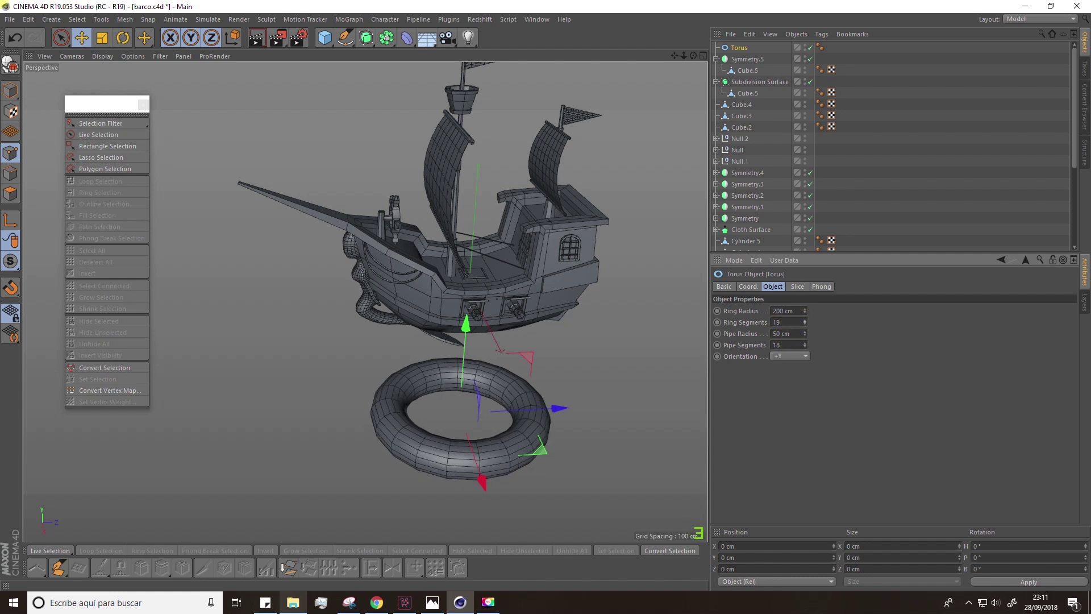
{"action": "left_click_drag", "start_coordinate": [805, 322], "coordinate": [804, 330]}
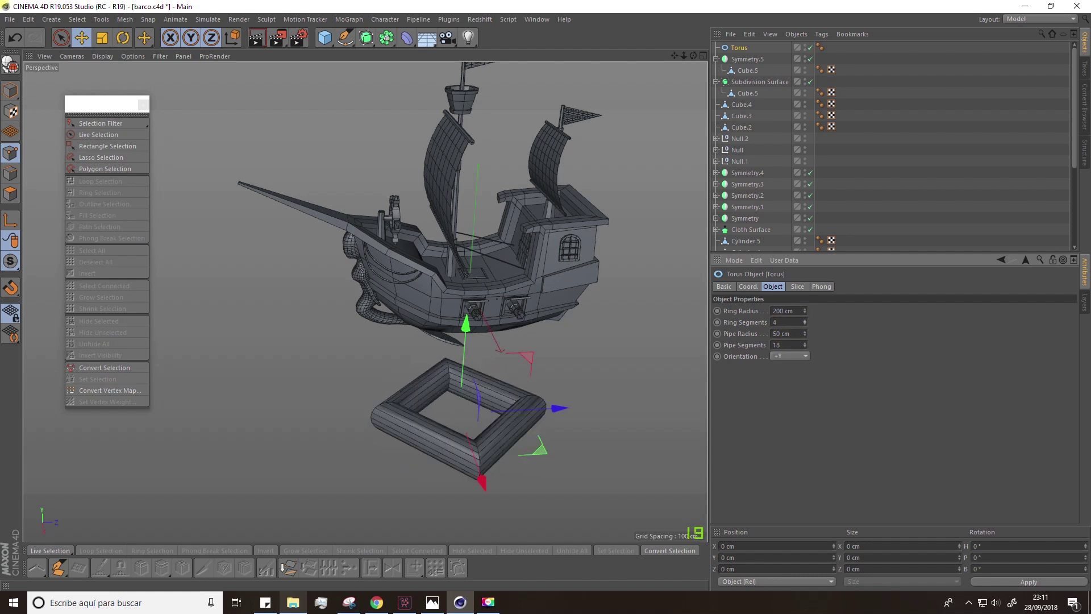
{"action": "left_click", "coordinate": [804, 319]}
{"action": "left_click", "coordinate": [805, 320]}
{"action": "left_click", "coordinate": [804, 320]}
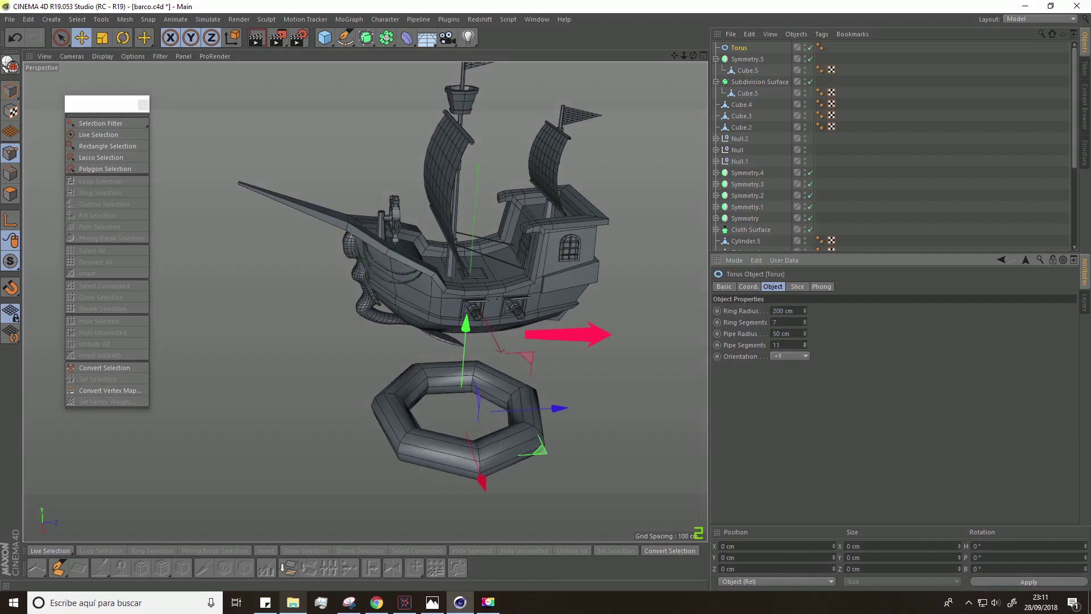
{"action": "left_click_drag", "start_coordinate": [805, 345], "coordinate": [805, 353]}
{"action": "left_click", "coordinate": [804, 343]}
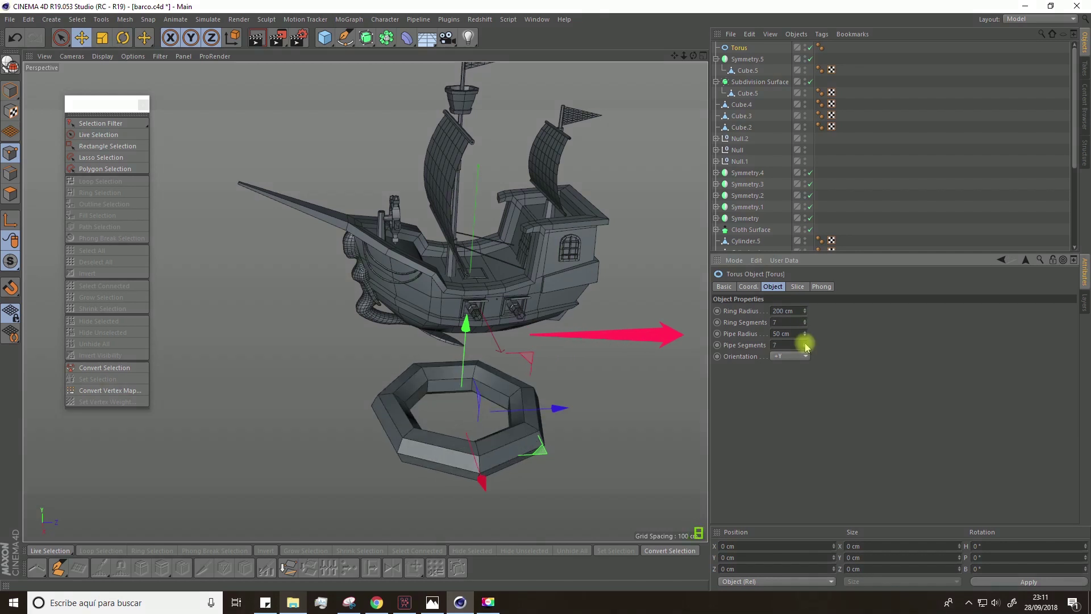
{"action": "left_click_drag", "start_coordinate": [612, 362], "coordinate": [242, 161], "text": "alt"}
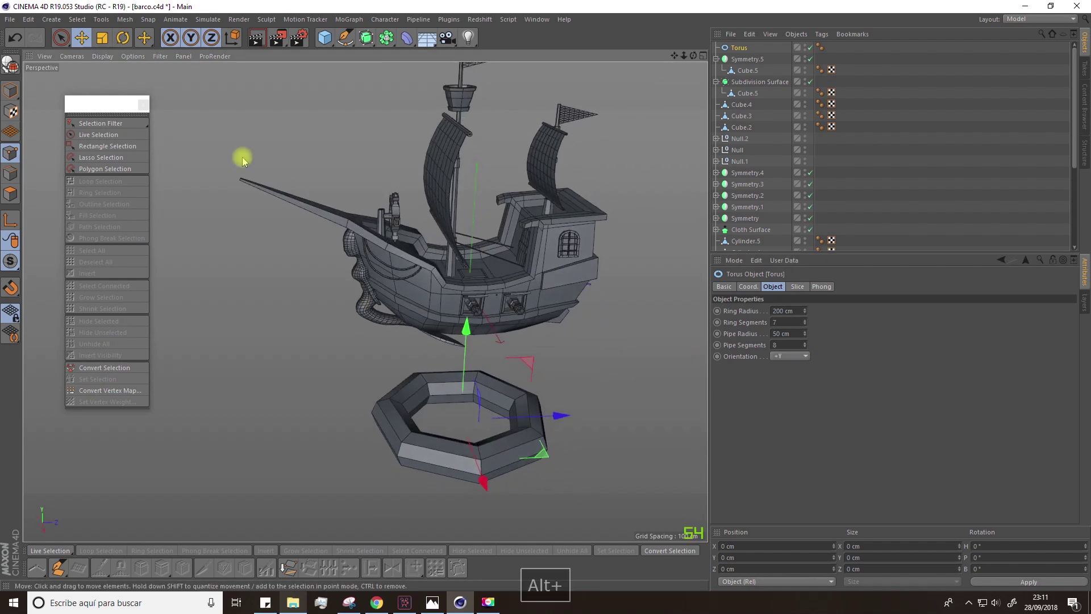
{"action": "left_click", "coordinate": [803, 321]}
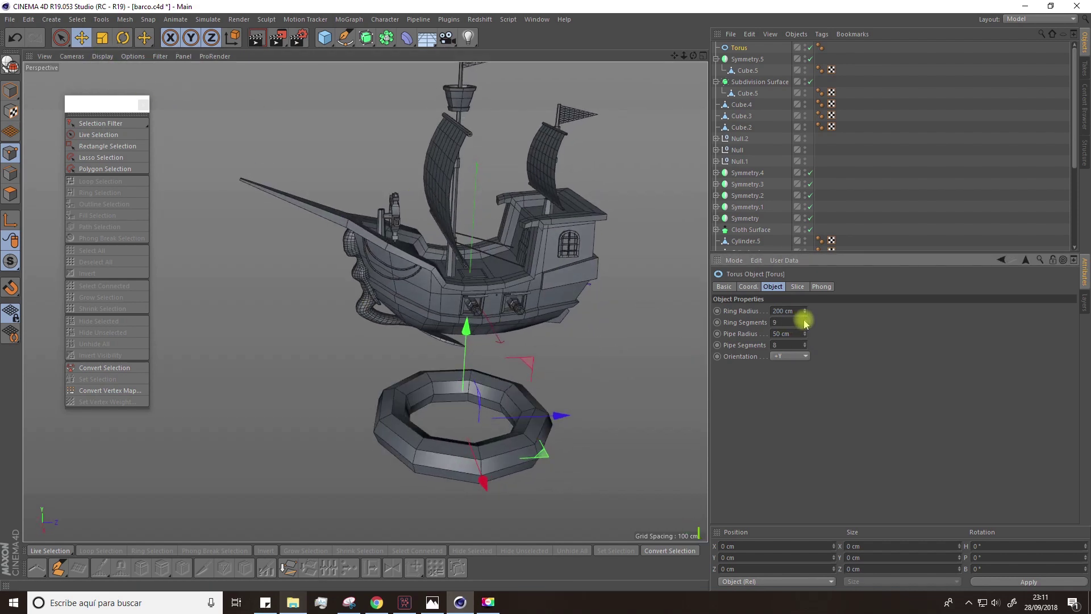
Step: Scale the torus down to a ring radius of about 52.6 cm and rotate it upright
{"action": "left_click", "coordinate": [104, 41]}
{"action": "left_click_drag", "start_coordinate": [243, 321], "coordinate": [126, 419]}
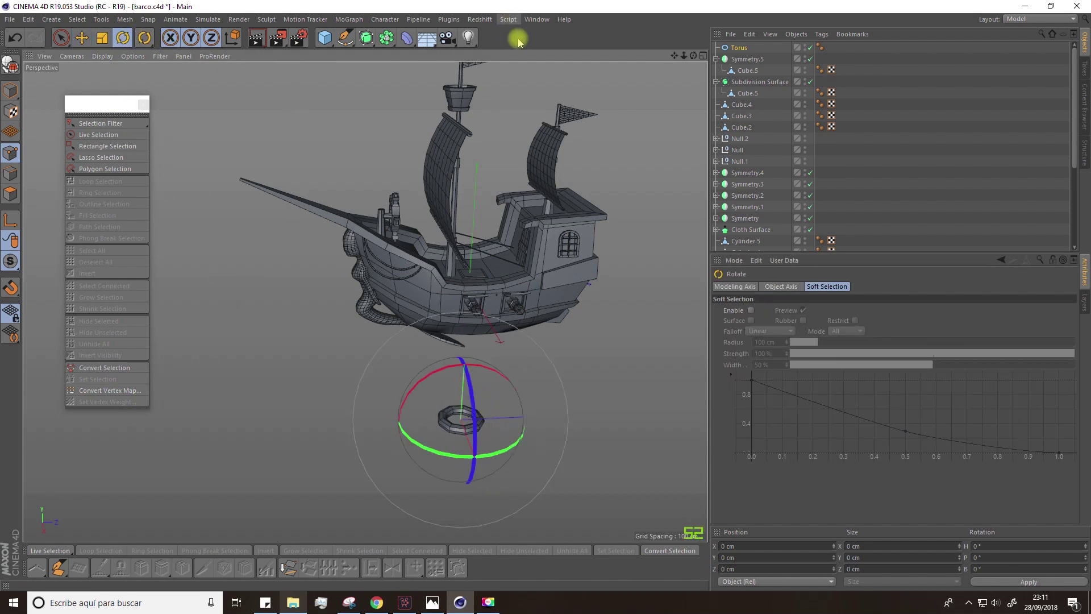
{"action": "left_click_drag", "start_coordinate": [482, 422], "coordinate": [474, 369], "text": "alt"}
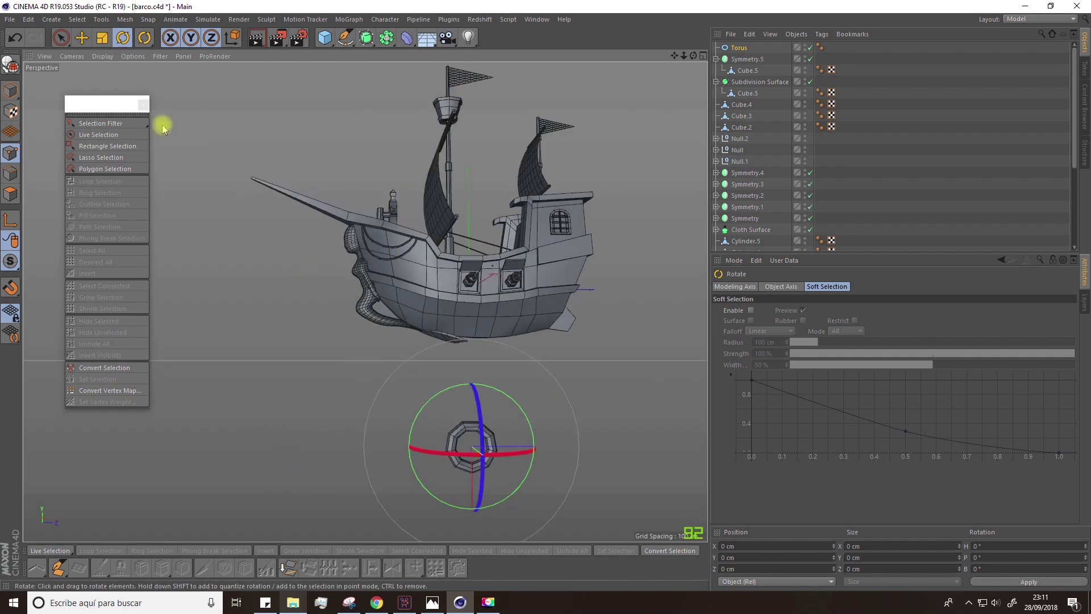
Step: Move the torus up to the hull's side near the stern and scale it smaller
{"action": "left_click", "coordinate": [102, 38]}
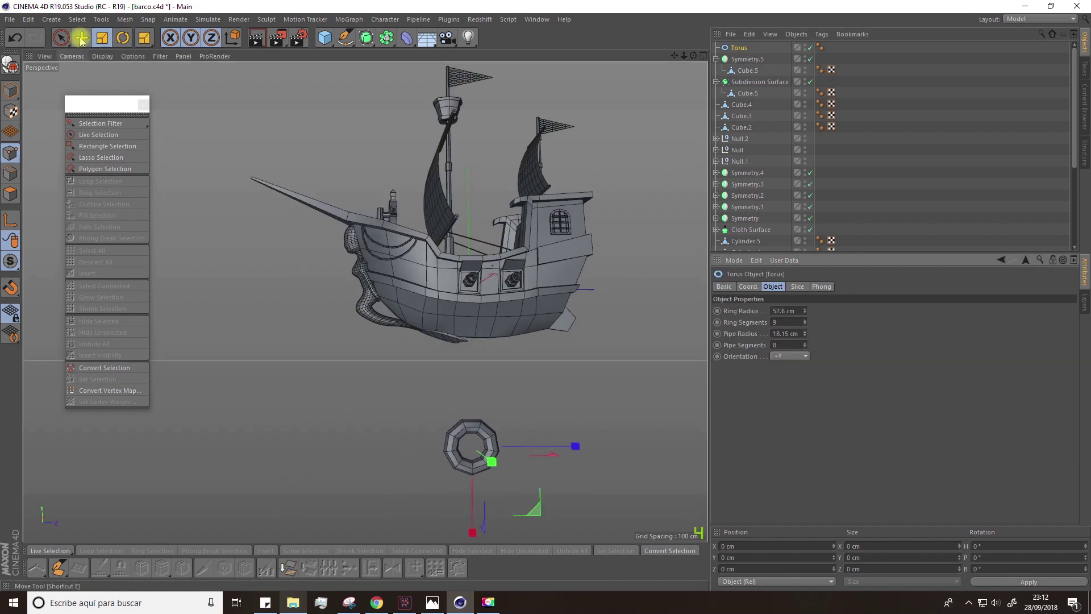
{"action": "left_click", "coordinate": [81, 37]}
{"action": "left_click_drag", "start_coordinate": [471, 446], "coordinate": [517, 295]}
{"action": "left_click", "coordinate": [102, 38]}
{"action": "left_click_drag", "start_coordinate": [196, 220], "coordinate": [137, 238]}
Step: Rotate the torus so it lies against the slope of the hull behind the cannons
{"action": "left_click", "coordinate": [82, 40]}
{"action": "left_click_drag", "start_coordinate": [517, 364], "coordinate": [547, 426], "text": "alt"}
{"action": "scroll", "coordinate": [492, 250], "scroll_direction": "up", "scroll_amount": 5}
{"action": "scroll", "coordinate": [492, 248], "scroll_direction": "up", "scroll_amount": 1}
{"action": "left_click", "coordinate": [123, 38]}
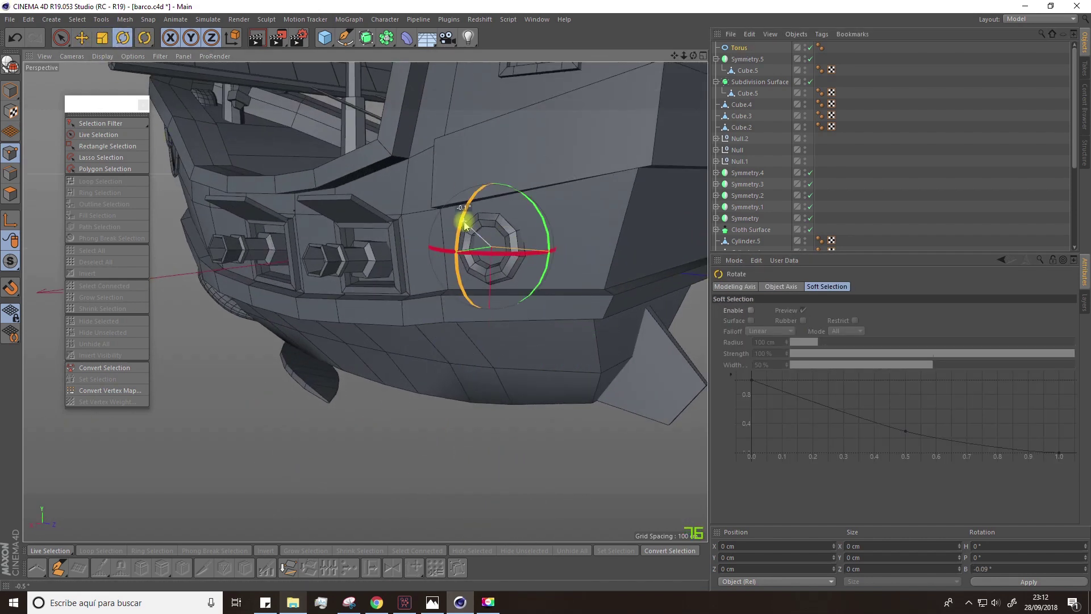
{"action": "left_click_drag", "start_coordinate": [463, 222], "coordinate": [550, 399], "text": "alt"}
Step: Duplicate the torus beside the first one towards the stern and shift the copy against the hull
{"action": "key", "text": "e"}
{"action": "scroll", "coordinate": [551, 400], "scroll_direction": "down", "scroll_amount": 6}
{"action": "scroll", "coordinate": [550, 399], "scroll_direction": "up", "scroll_amount": 4}
{"action": "left_click_drag", "start_coordinate": [511, 293], "coordinate": [546, 292], "text": "ctrl"}
{"action": "left_click_drag", "start_coordinate": [432, 386], "coordinate": [306, 364], "text": "alt"}
{"action": "scroll", "coordinate": [407, 307], "scroll_direction": "up", "scroll_amount": 5}
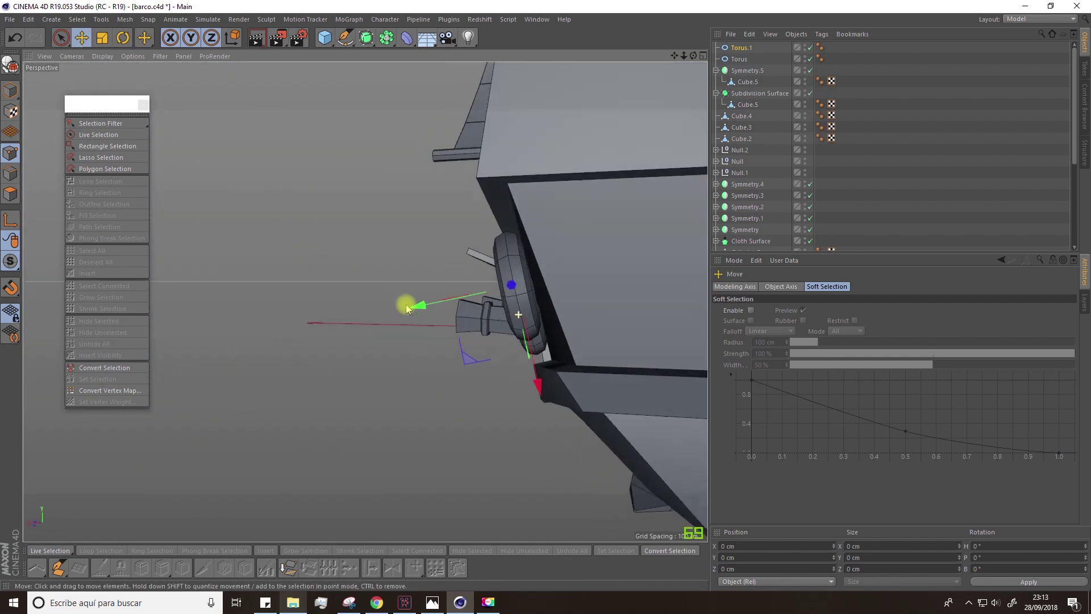
{"action": "left_click_drag", "start_coordinate": [407, 307], "coordinate": [426, 307]}
{"action": "left_click_drag", "start_coordinate": [426, 306], "coordinate": [534, 318], "text": "alt"}
Step: Group the two toruses in a null and mirror them to the other side of the hull with a Symmetry object
{"action": "left_click", "coordinate": [740, 60], "text": "shift"}
{"action": "key", "text": "alt+g"}
{"action": "left_click_drag", "start_coordinate": [386, 37], "coordinate": [527, 95], "text": "alt"}
{"action": "left_click_drag", "start_coordinate": [591, 245], "coordinate": [446, 258], "text": "alt"}
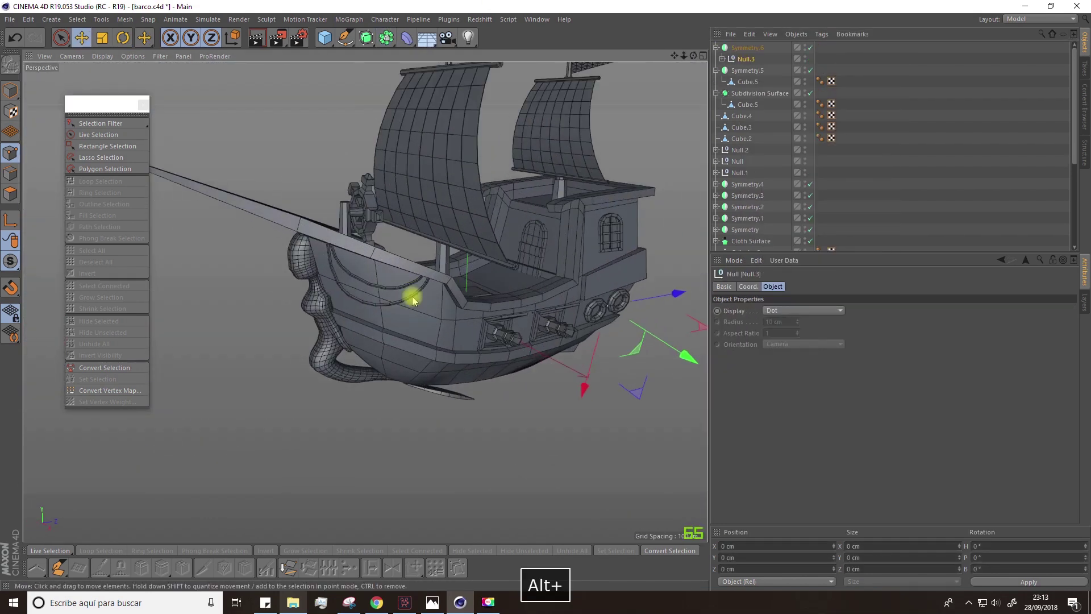
{"action": "left_click_drag", "start_coordinate": [413, 301], "coordinate": [581, 306], "text": "alt"}
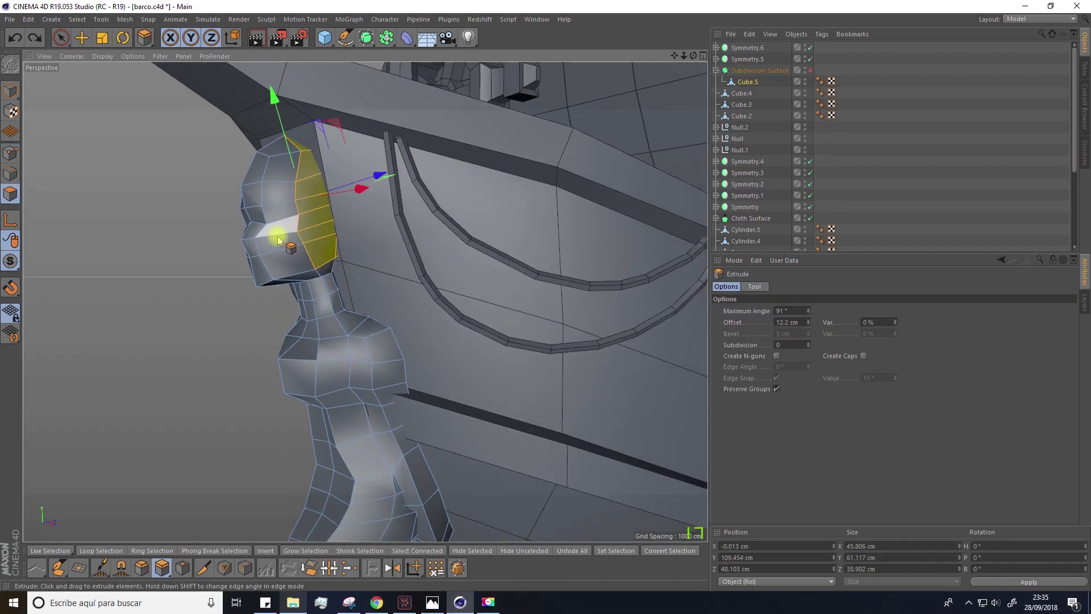
Step: Extrude the selected polygons around the back of the figurehead's head by 8.5 cm to form the hair
{"action": "left_click_drag", "start_coordinate": [341, 239], "coordinate": [310, 185], "text": "alt"}
{"action": "left_click_drag", "start_coordinate": [225, 174], "coordinate": [309, 199], "text": "alt"}
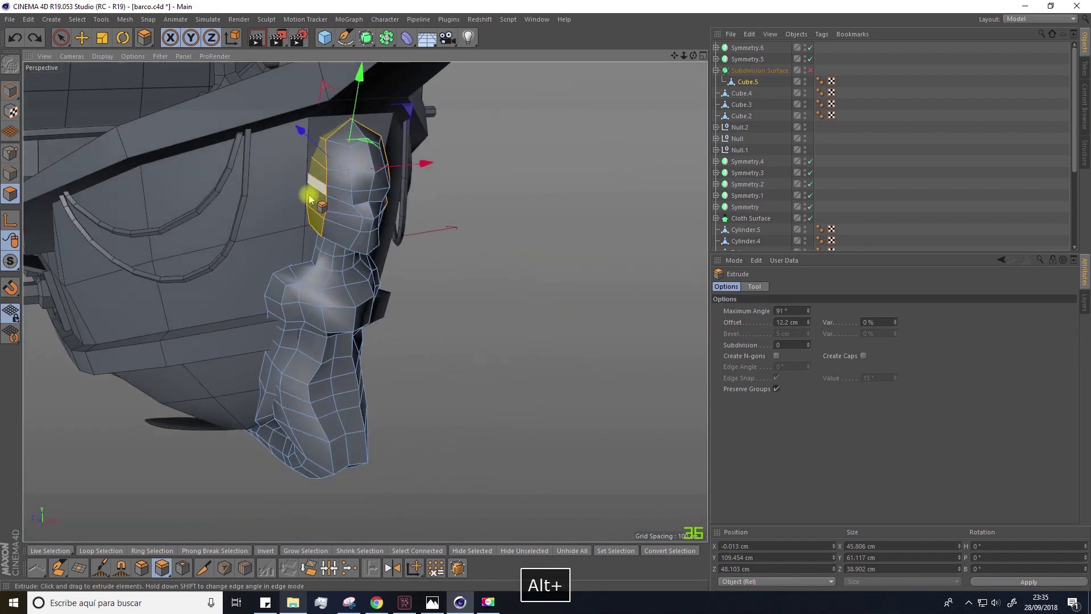
{"action": "left_click_drag", "start_coordinate": [401, 249], "coordinate": [338, 186], "text": "alt"}
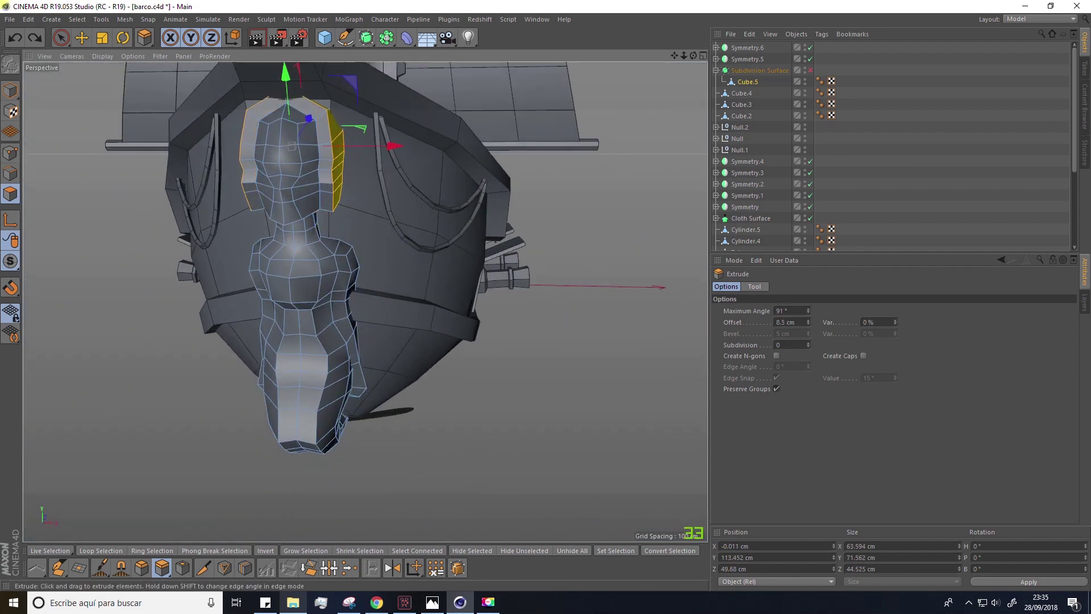
Step: Turn on the figurehead's Subdivision Surface and check the smoothed hair
{"action": "left_click", "coordinate": [810, 71]}
{"action": "left_click_drag", "start_coordinate": [487, 192], "coordinate": [392, 170], "text": "alt"}
{"action": "left_click", "coordinate": [868, 172]}
{"action": "left_click_drag", "start_coordinate": [688, 174], "coordinate": [327, 388], "text": "alt"}
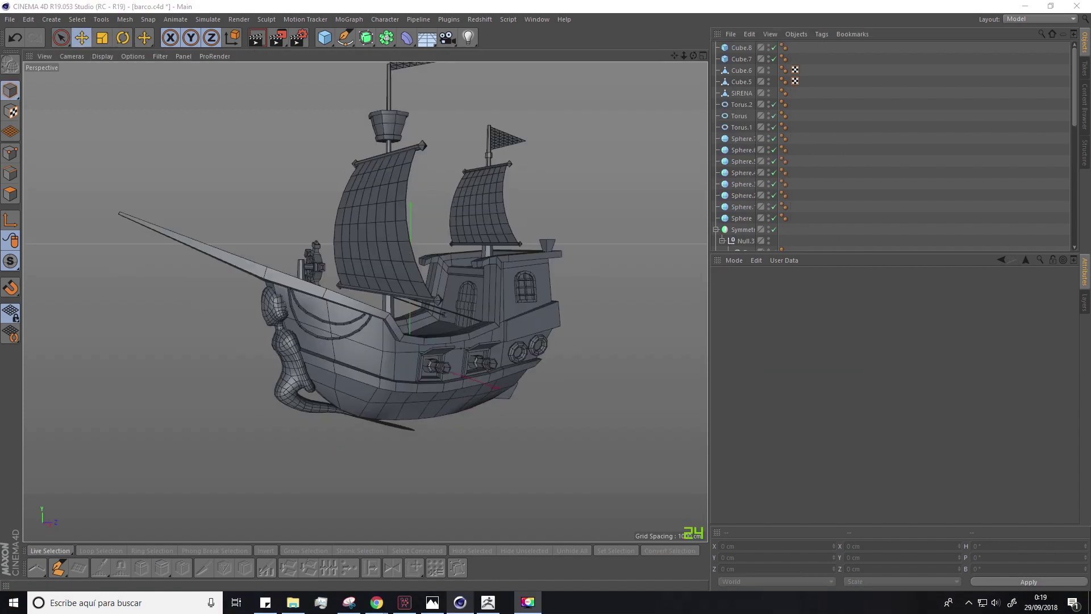
Step: Examine the ornaments on the stern rail, the rings on the hull's side and the caps on the sail yards
{"action": "scroll", "coordinate": [380, 332], "scroll_direction": "up", "scroll_amount": 3}
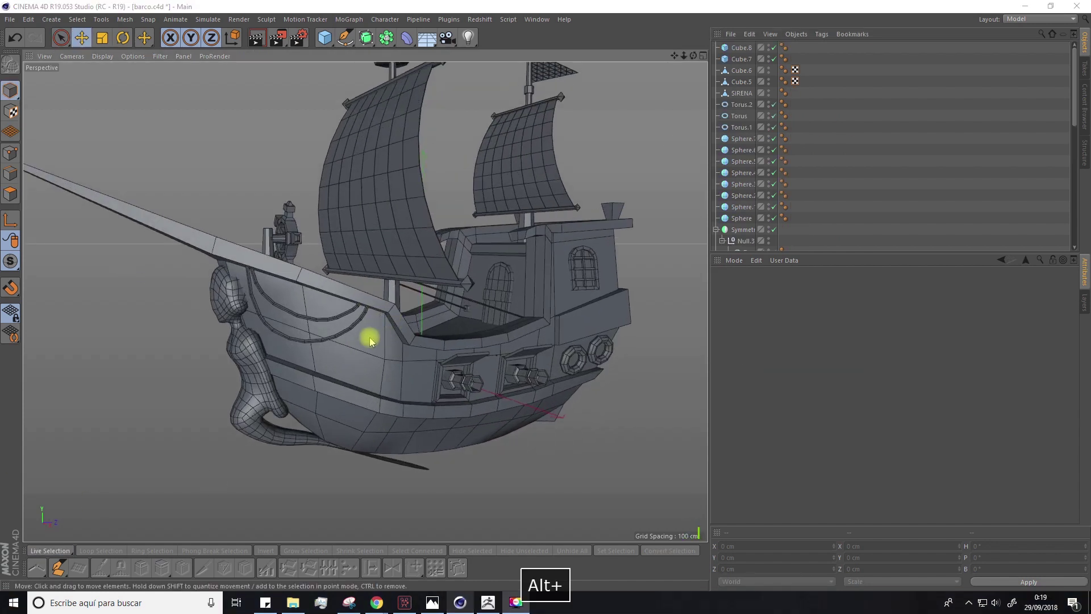
{"action": "left_click_drag", "start_coordinate": [370, 340], "coordinate": [338, 358], "text": "alt"}
{"action": "left_click_drag", "start_coordinate": [476, 322], "coordinate": [486, 293], "text": "alt"}
{"action": "left_click", "coordinate": [499, 275]}
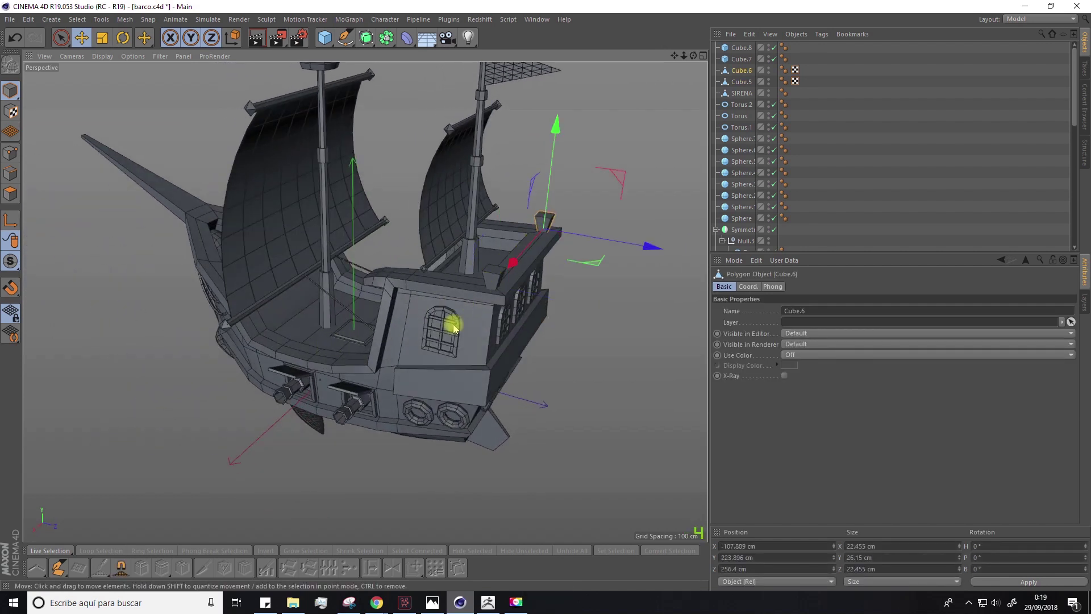
{"action": "left_click_drag", "start_coordinate": [455, 328], "coordinate": [542, 418], "text": "alt"}
{"action": "left_click", "coordinate": [507, 432]}
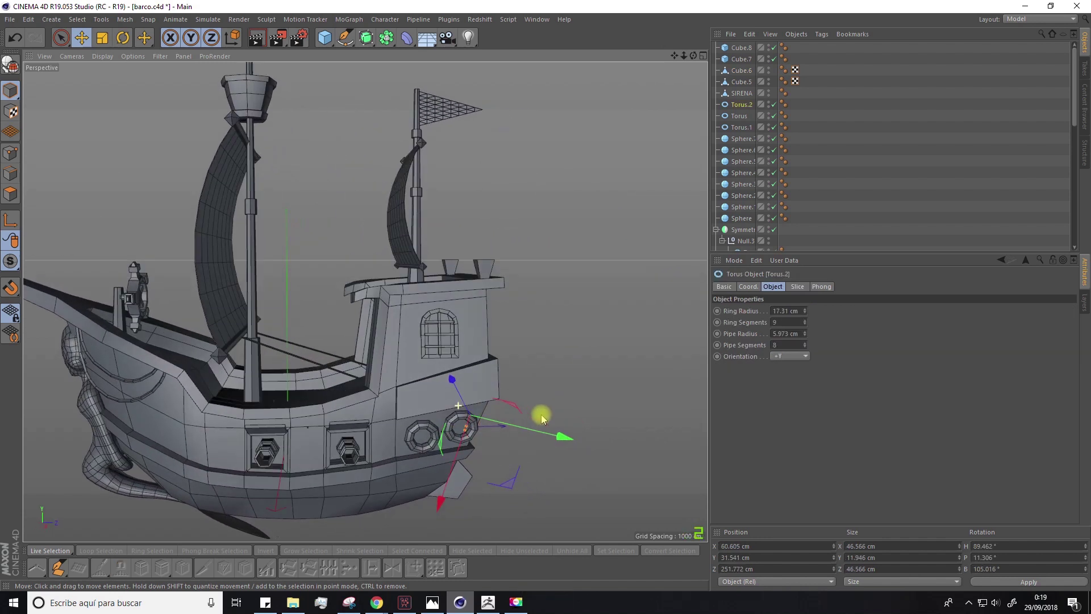
{"action": "mouse_move", "coordinate": [367, 365]}
{"action": "left_mouse_down", "text": "alt"}
{"action": "mouse_move", "coordinate": [378, 380]}
{"action": "mouse_move", "coordinate": [407, 365]}
{"action": "mouse_move", "coordinate": [428, 384]}
{"action": "mouse_move", "coordinate": [333, 379]}
{"action": "mouse_move", "coordinate": [364, 372]}
{"action": "left_mouse_up", "text": "alt"}
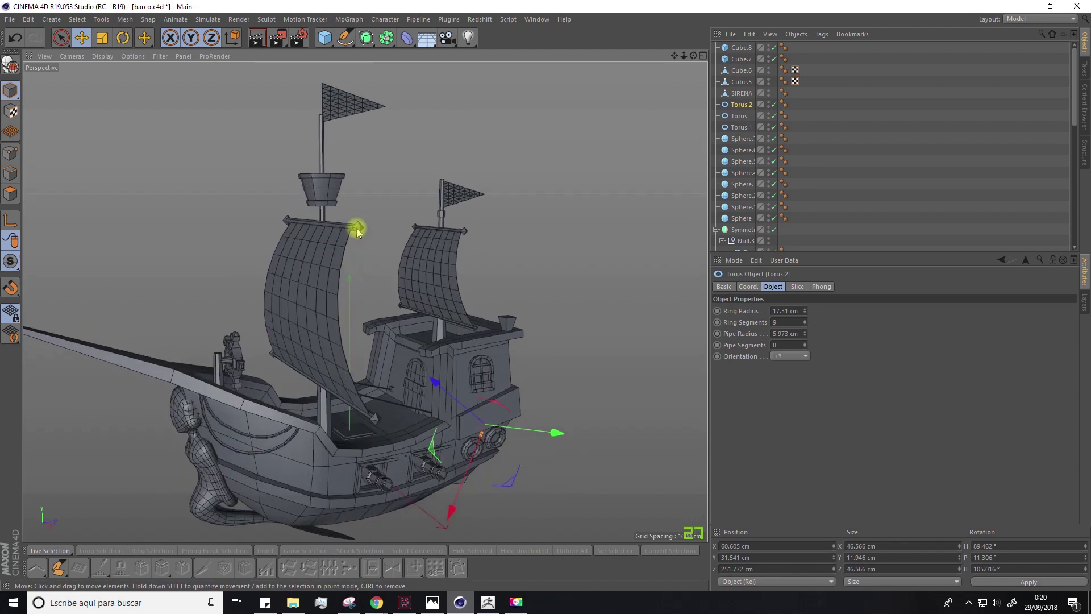
{"action": "scroll", "coordinate": [458, 236], "scroll_direction": "up", "scroll_amount": 4}
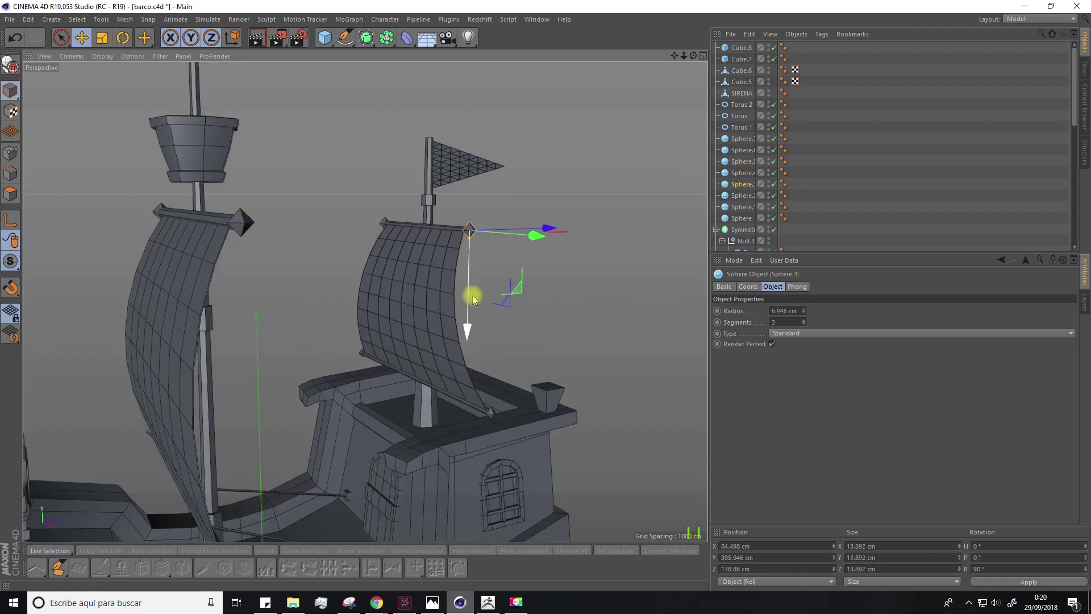
{"action": "left_click_drag", "start_coordinate": [366, 280], "coordinate": [368, 244], "text": "alt"}
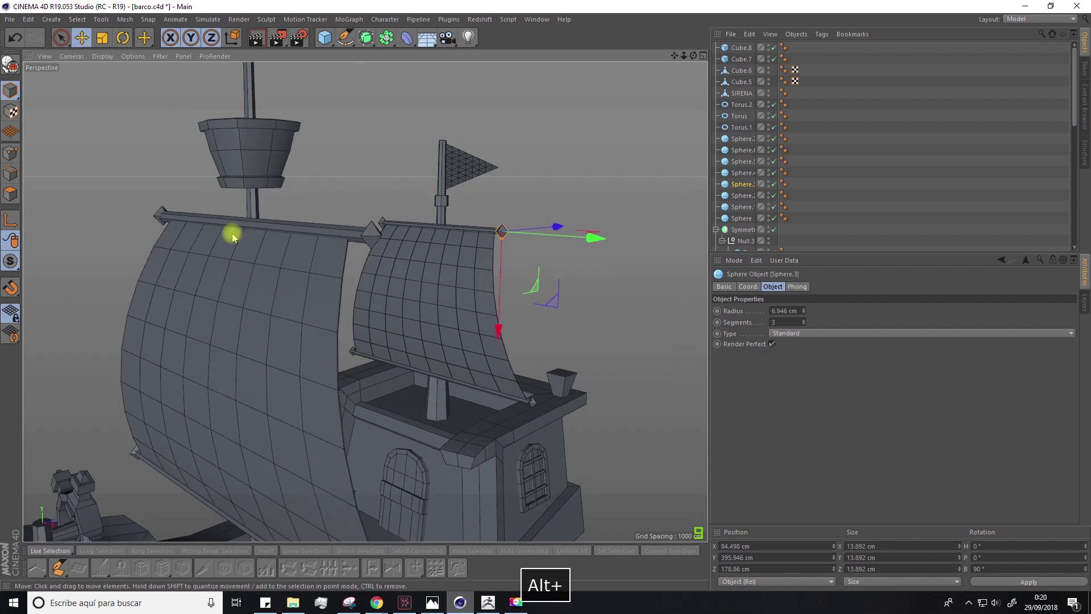
{"action": "left_click_drag", "start_coordinate": [233, 237], "coordinate": [283, 365], "text": "alt"}
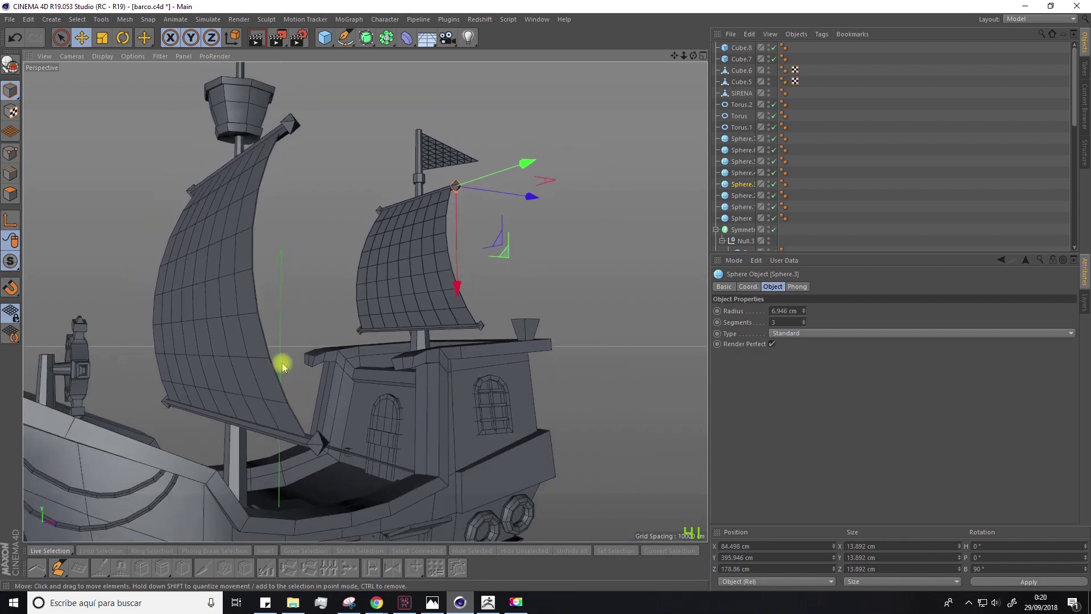
Step: Examine the small cube at the rope's end beside the cabin door, the deck and the mermaid figurehead
{"action": "middle_click_drag", "start_coordinate": [306, 429], "coordinate": [274, 369], "text": "alt"}
{"action": "right_click_drag", "start_coordinate": [304, 434], "coordinate": [338, 414], "text": "alt"}
{"action": "left_click_drag", "start_coordinate": [339, 414], "coordinate": [328, 414], "text": "alt"}
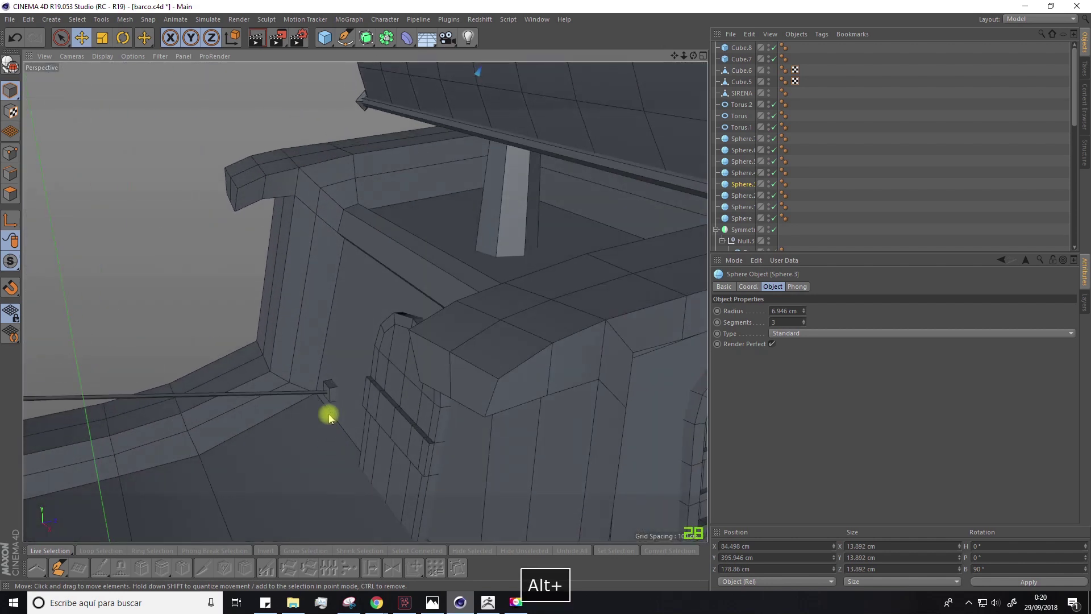
{"action": "mouse_move", "coordinate": [327, 442]}
{"action": "right_mouse_down", "text": "alt"}
{"action": "mouse_move", "coordinate": [336, 434]}
{"action": "mouse_move", "coordinate": [329, 458]}
{"action": "right_mouse_up", "text": "alt"}
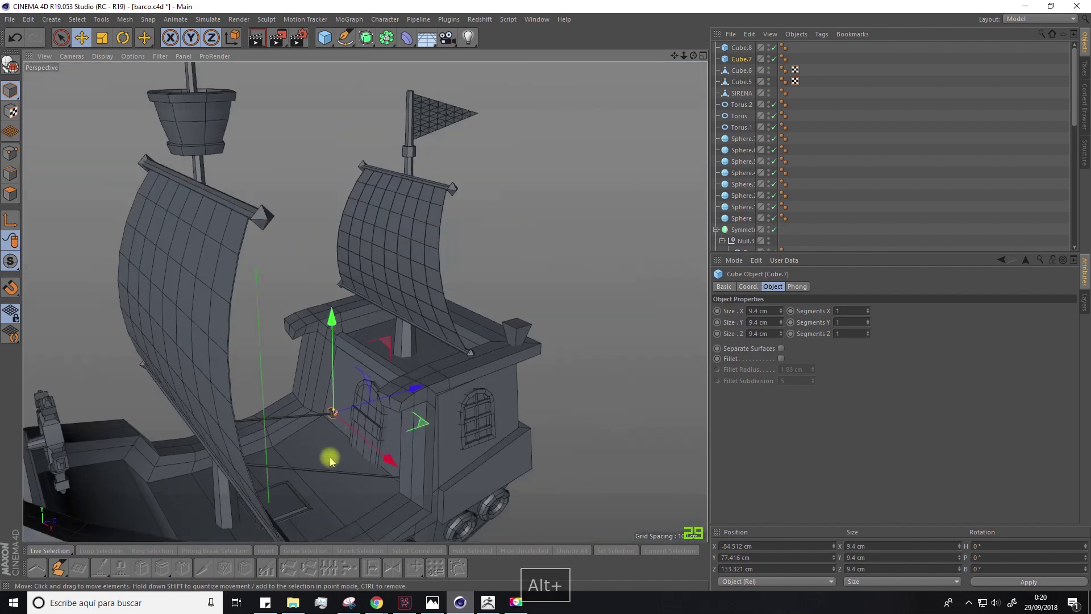
{"action": "middle_click_drag", "start_coordinate": [330, 458], "coordinate": [333, 384], "text": "alt"}
{"action": "left_click_drag", "start_coordinate": [325, 371], "coordinate": [264, 364], "text": "alt"}
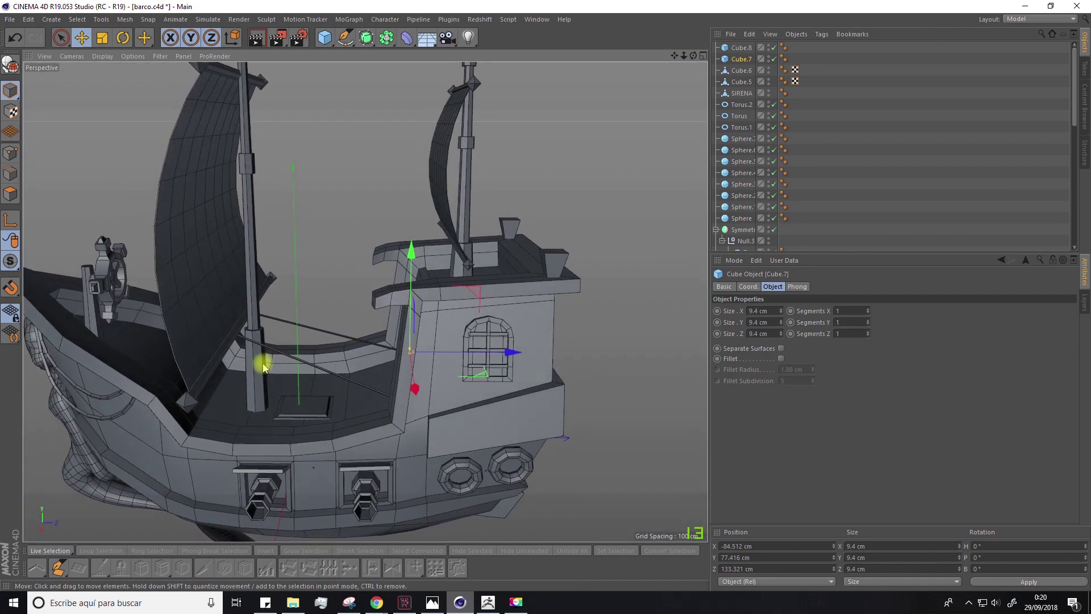
{"action": "right_click_drag", "start_coordinate": [263, 365], "coordinate": [258, 406], "text": "alt"}
{"action": "left_click_drag", "start_coordinate": [251, 403], "coordinate": [566, 350], "text": "alt"}
{"action": "left_click", "coordinate": [378, 373]}
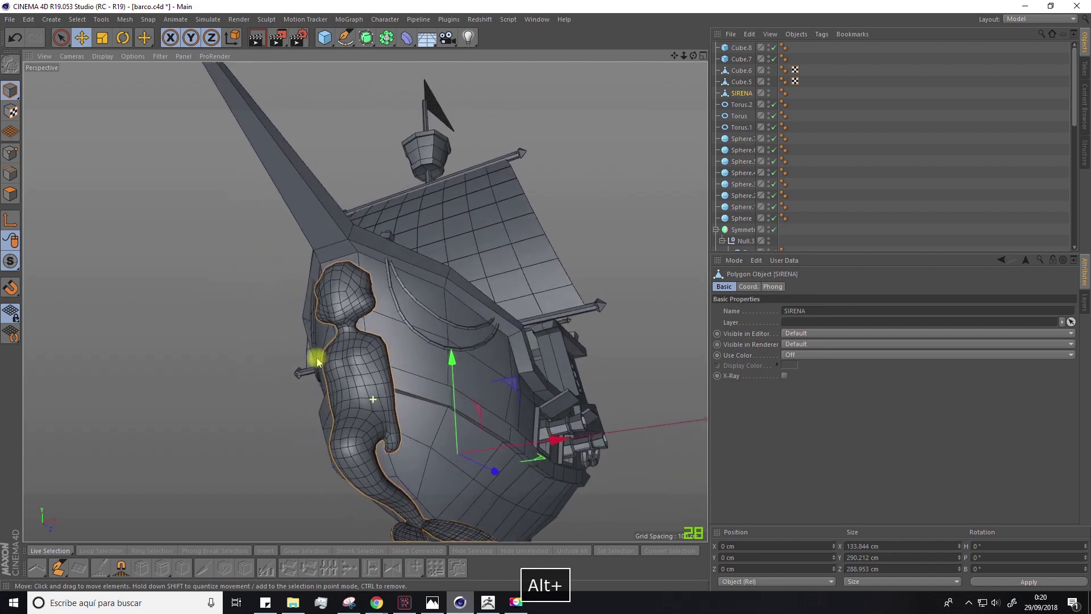